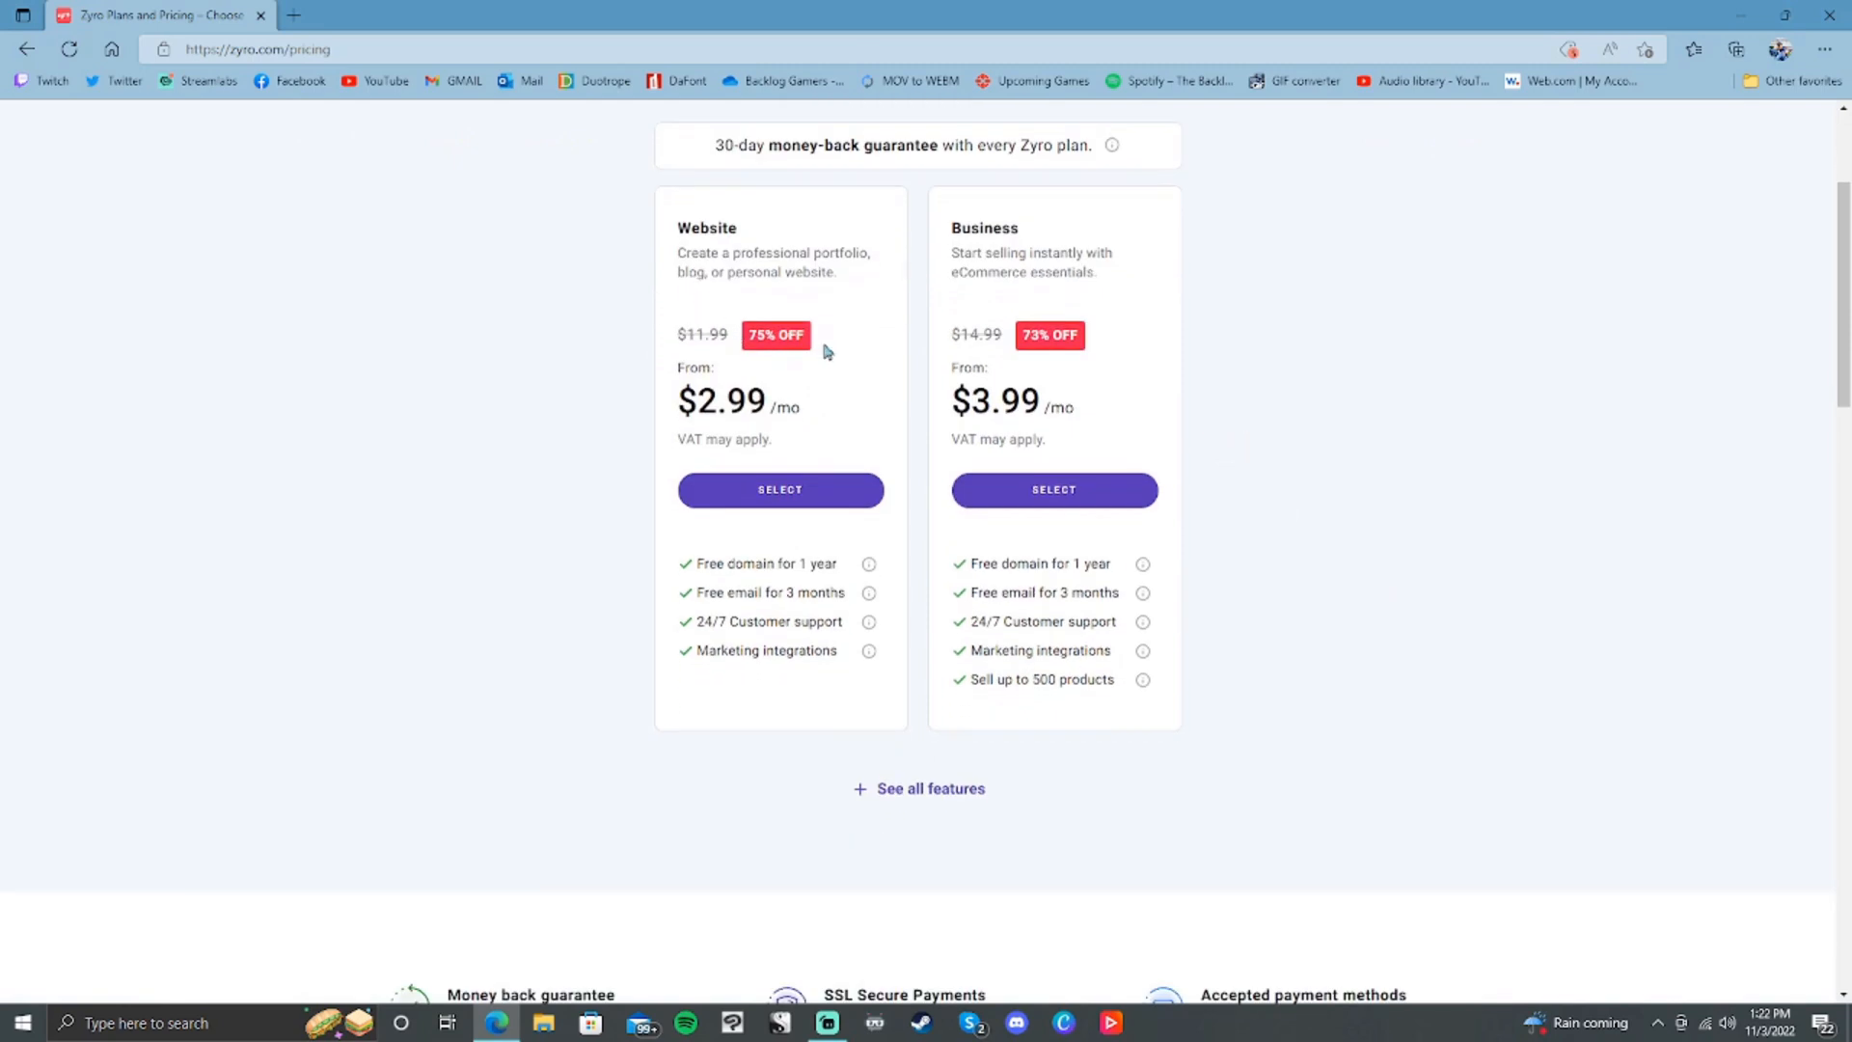
Step: Look over the Zyro pricing page, including the Website and Business plans and the frequently asked questions
scroll(1698, 518, down, 15)
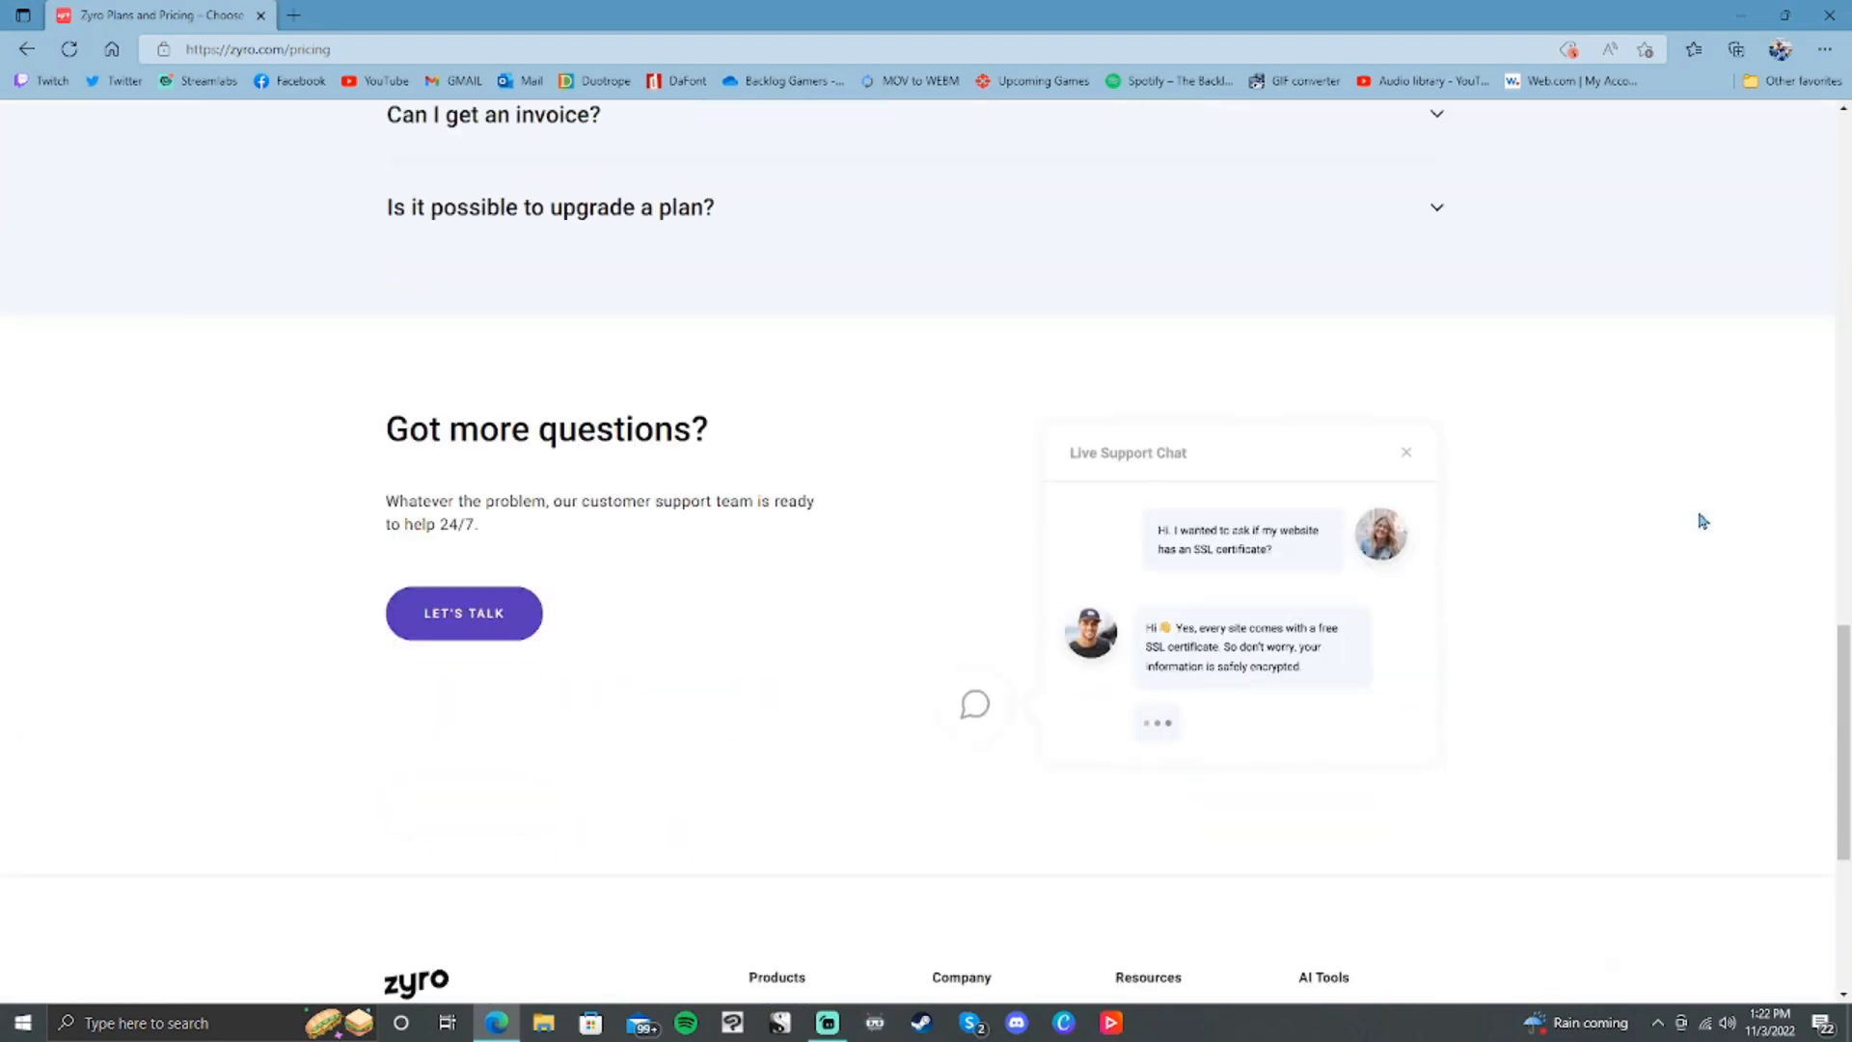
scroll(1600, 474, up, 15)
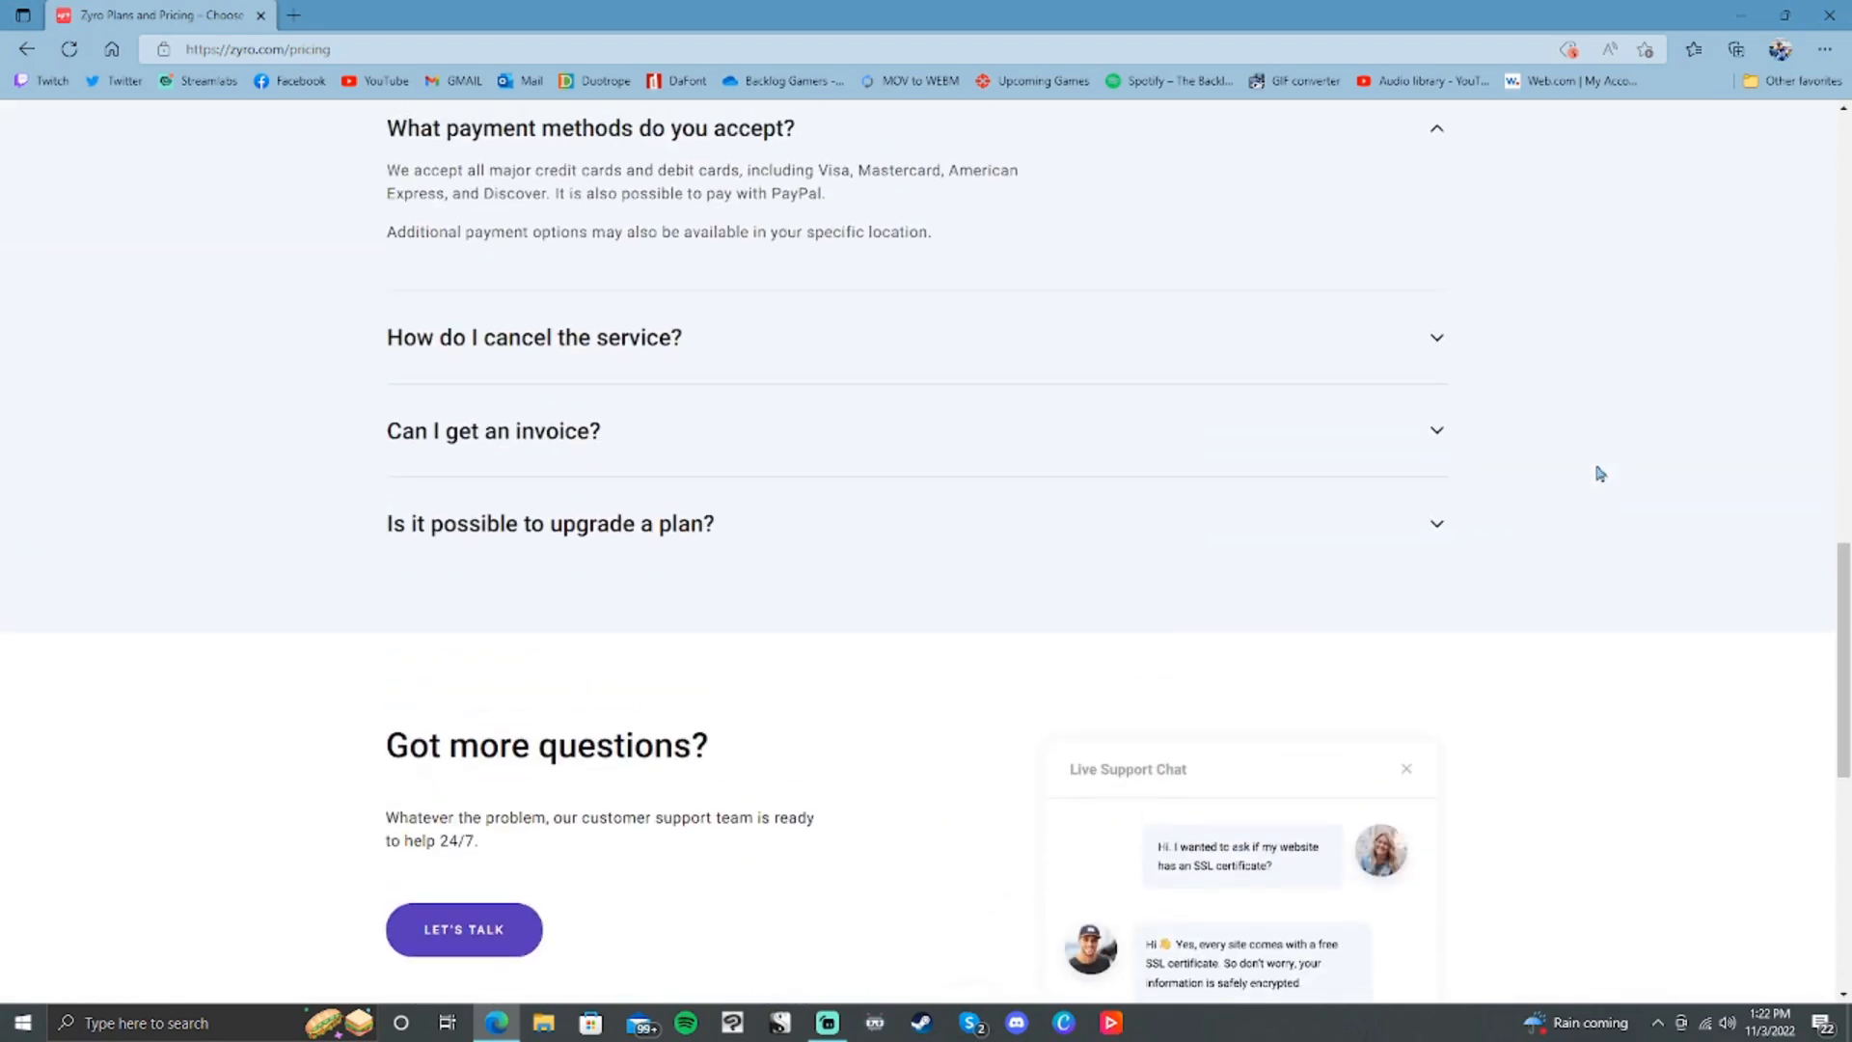
scroll(1600, 473, up, 6)
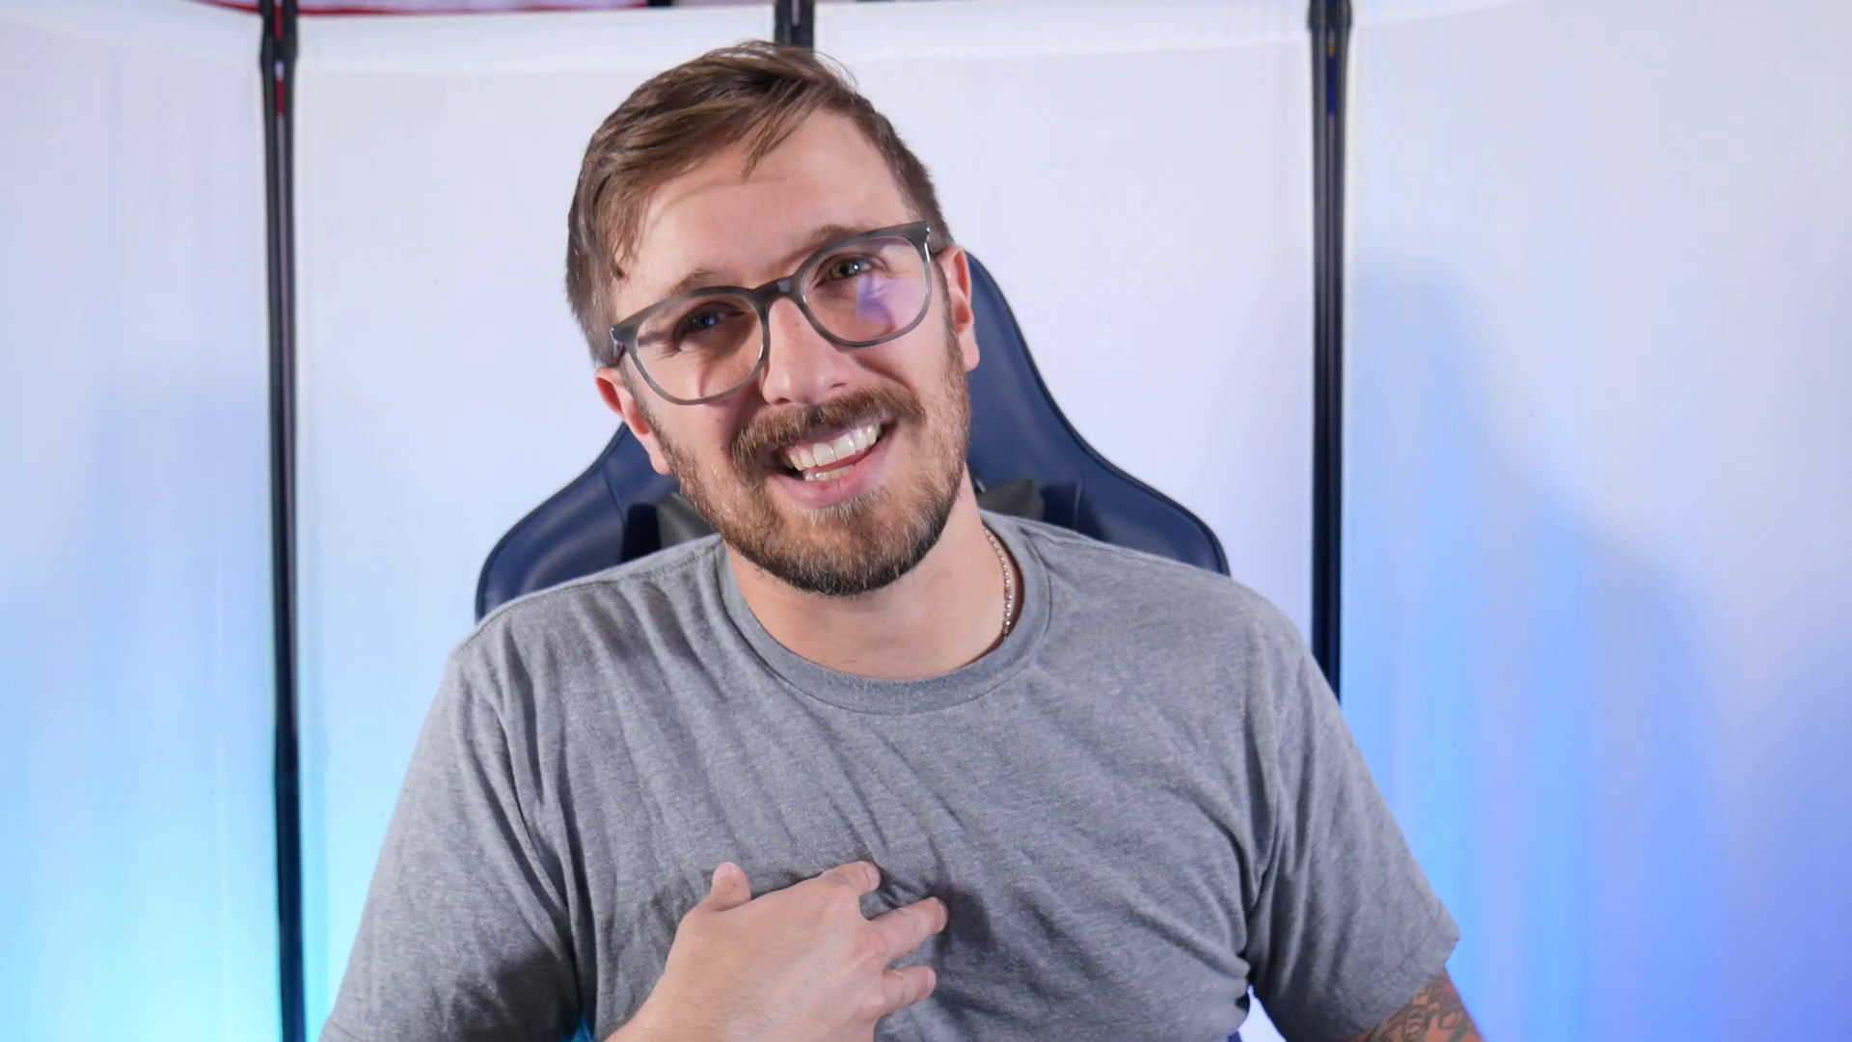
Step: Start creating a new website from the websites dashboard and open the template gallery
click(1447, 137)
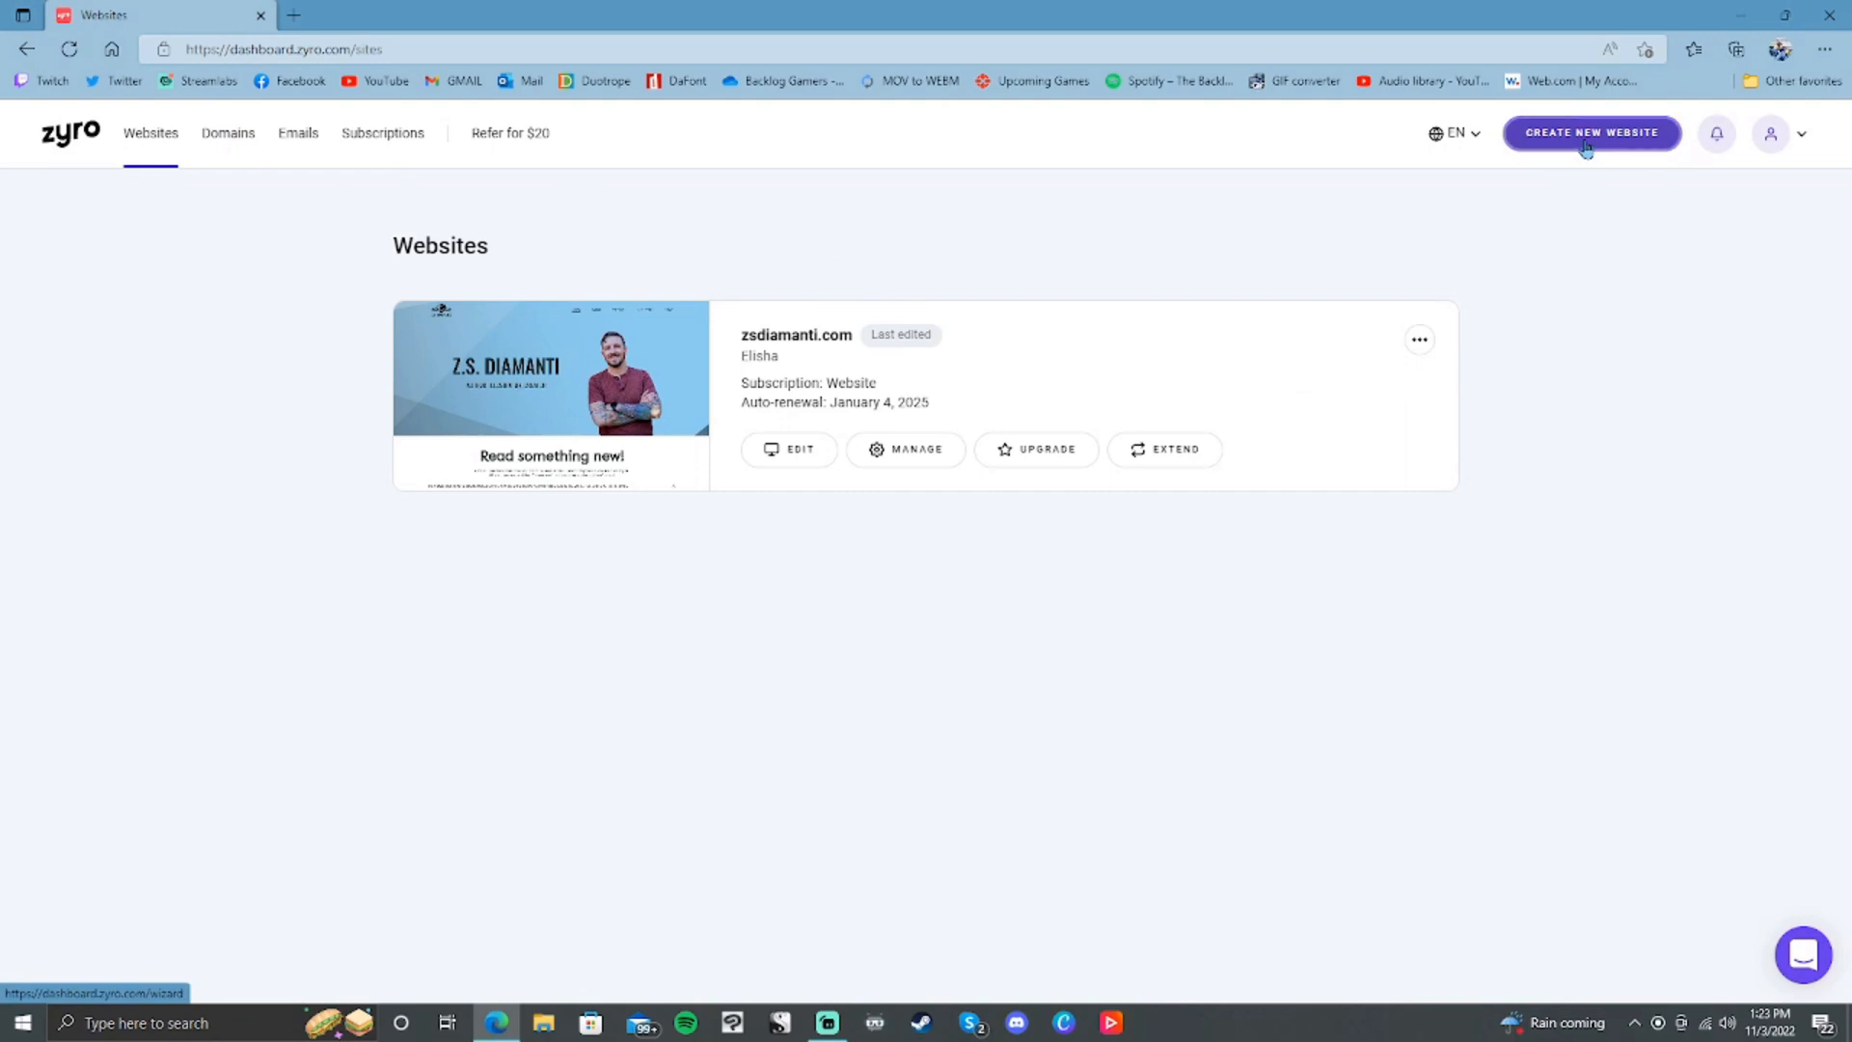
click(1585, 147)
click(998, 683)
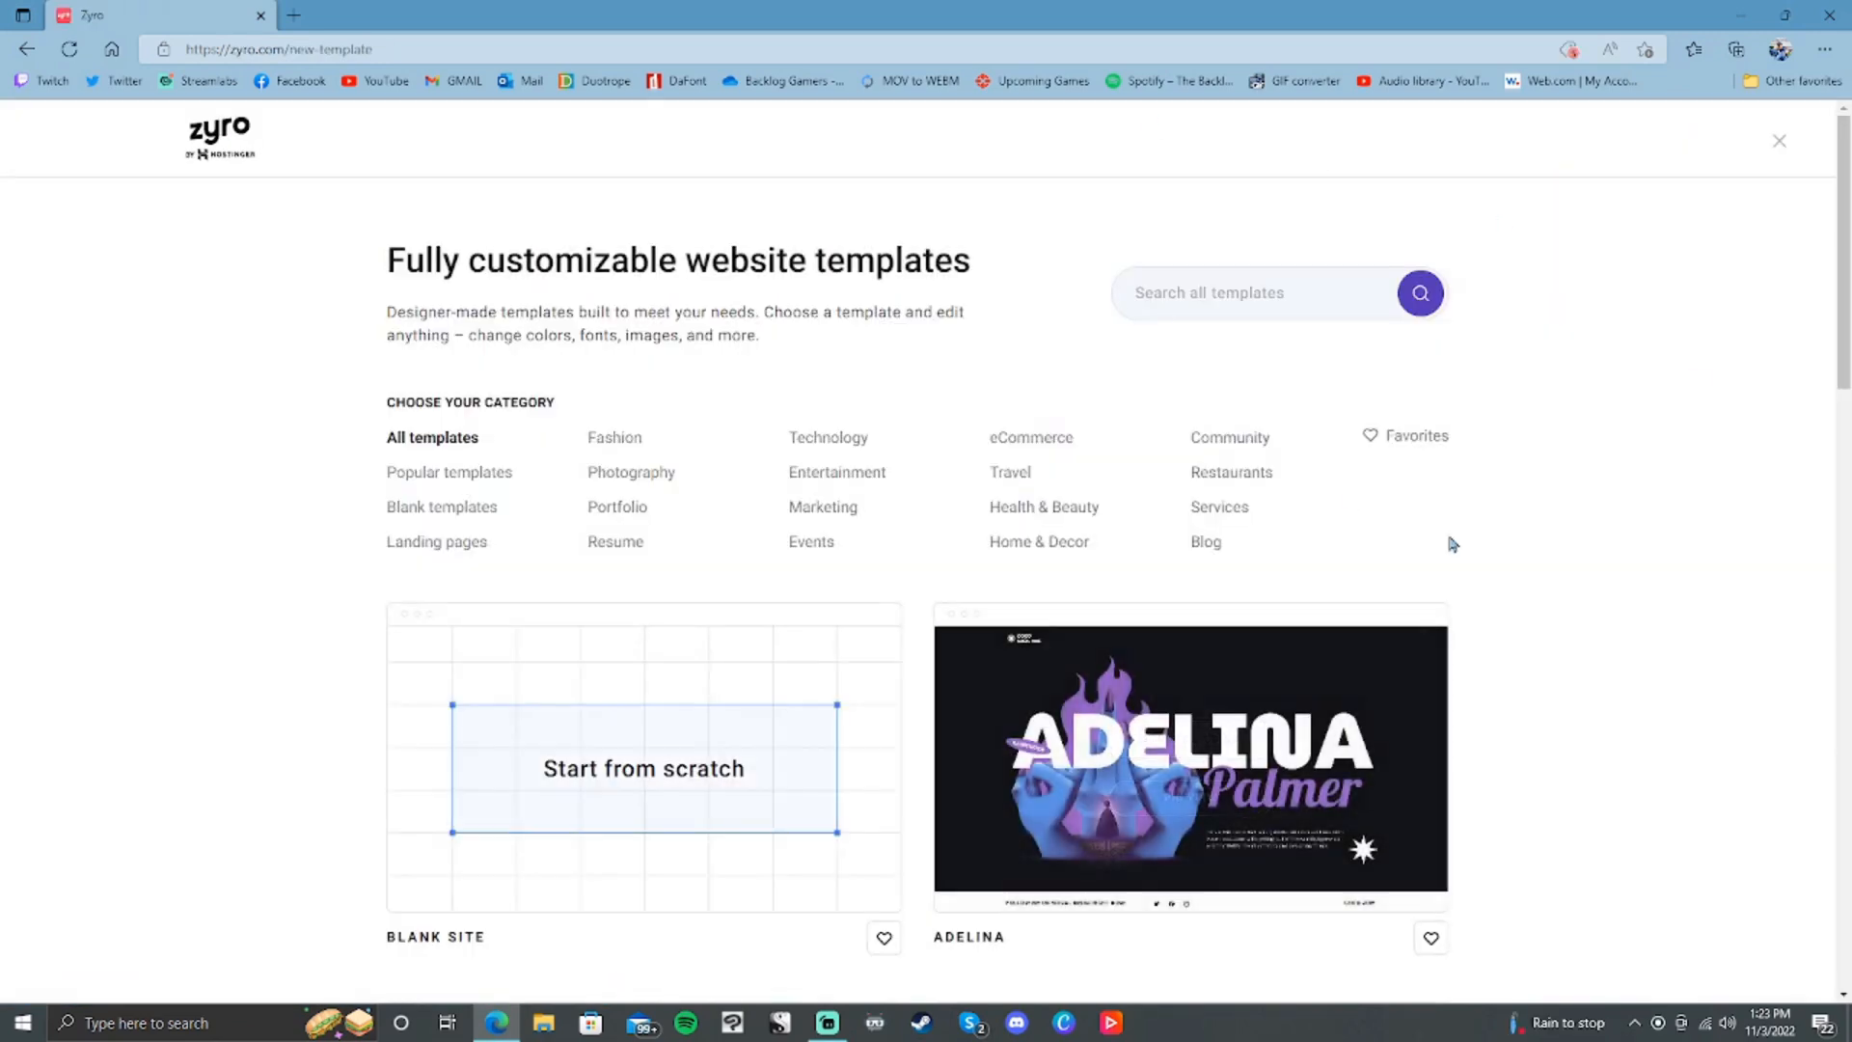
Step: Browse the full template gallery and filter it to the Blog category
scroll(1542, 570, down, 10)
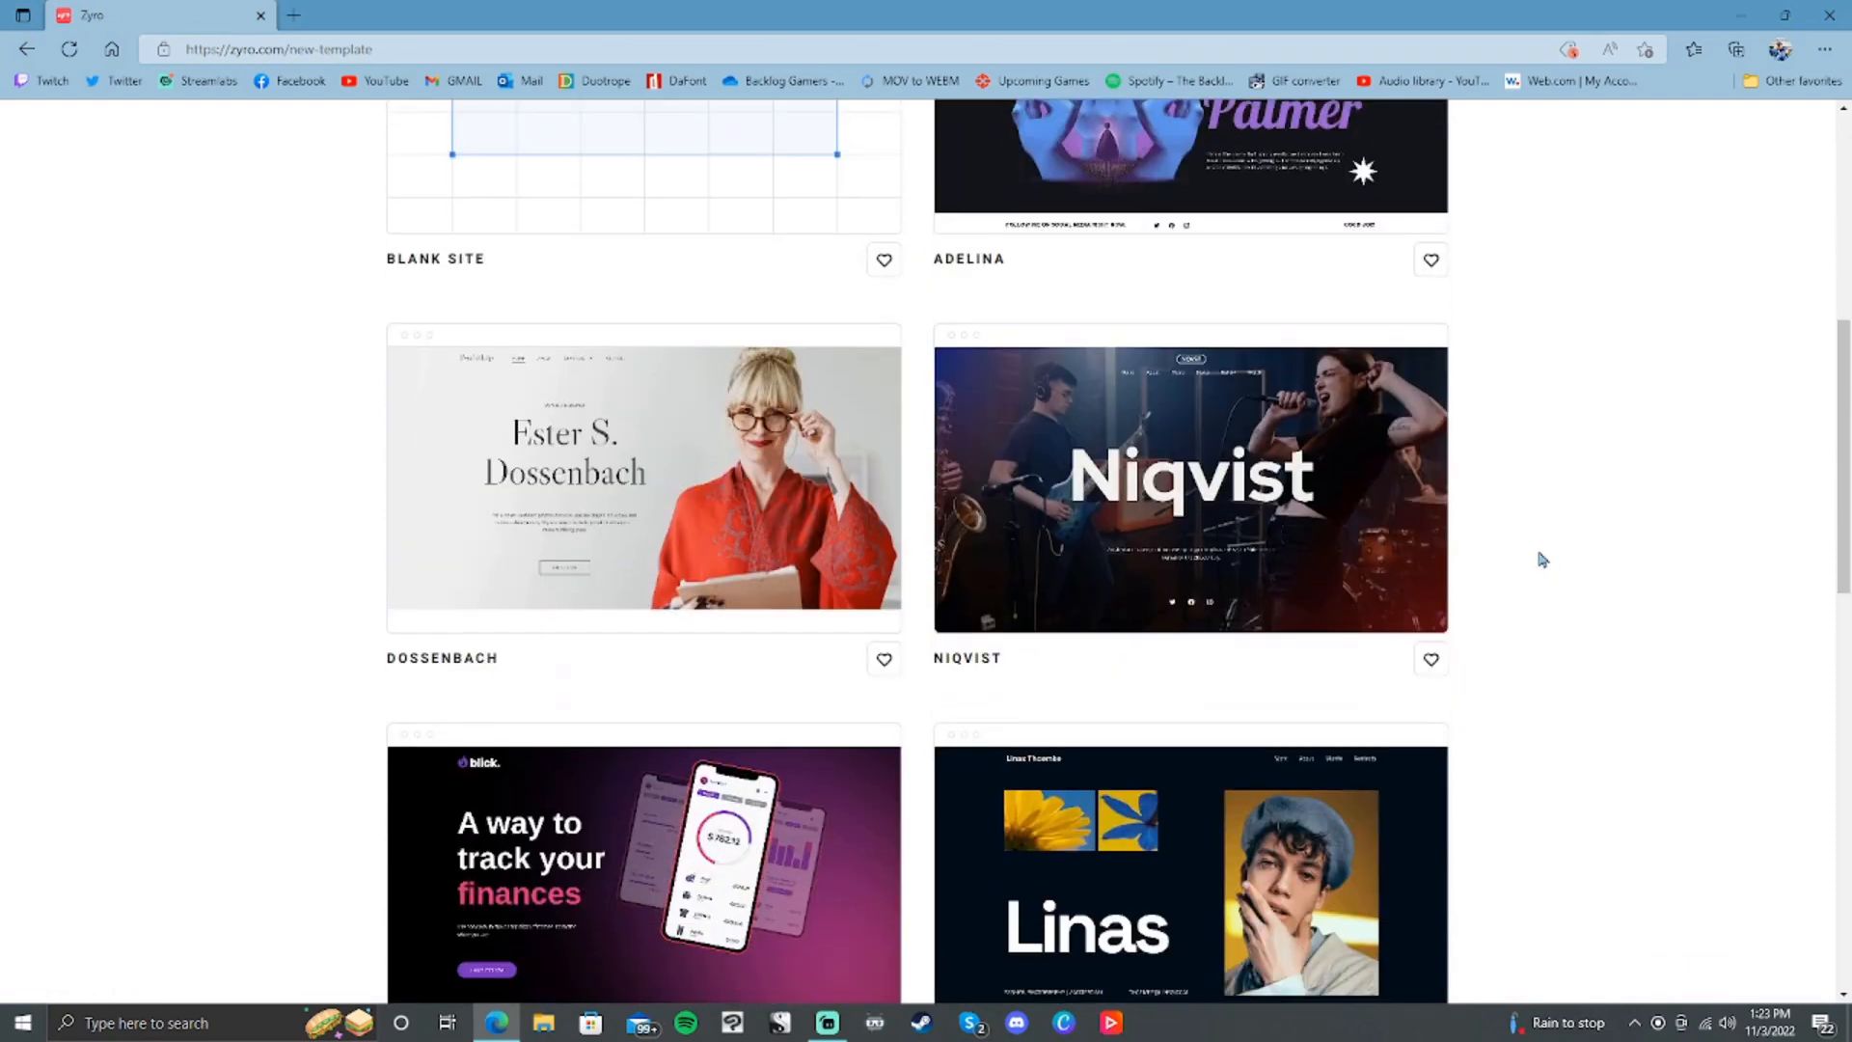
scroll(902, 502, up, 7)
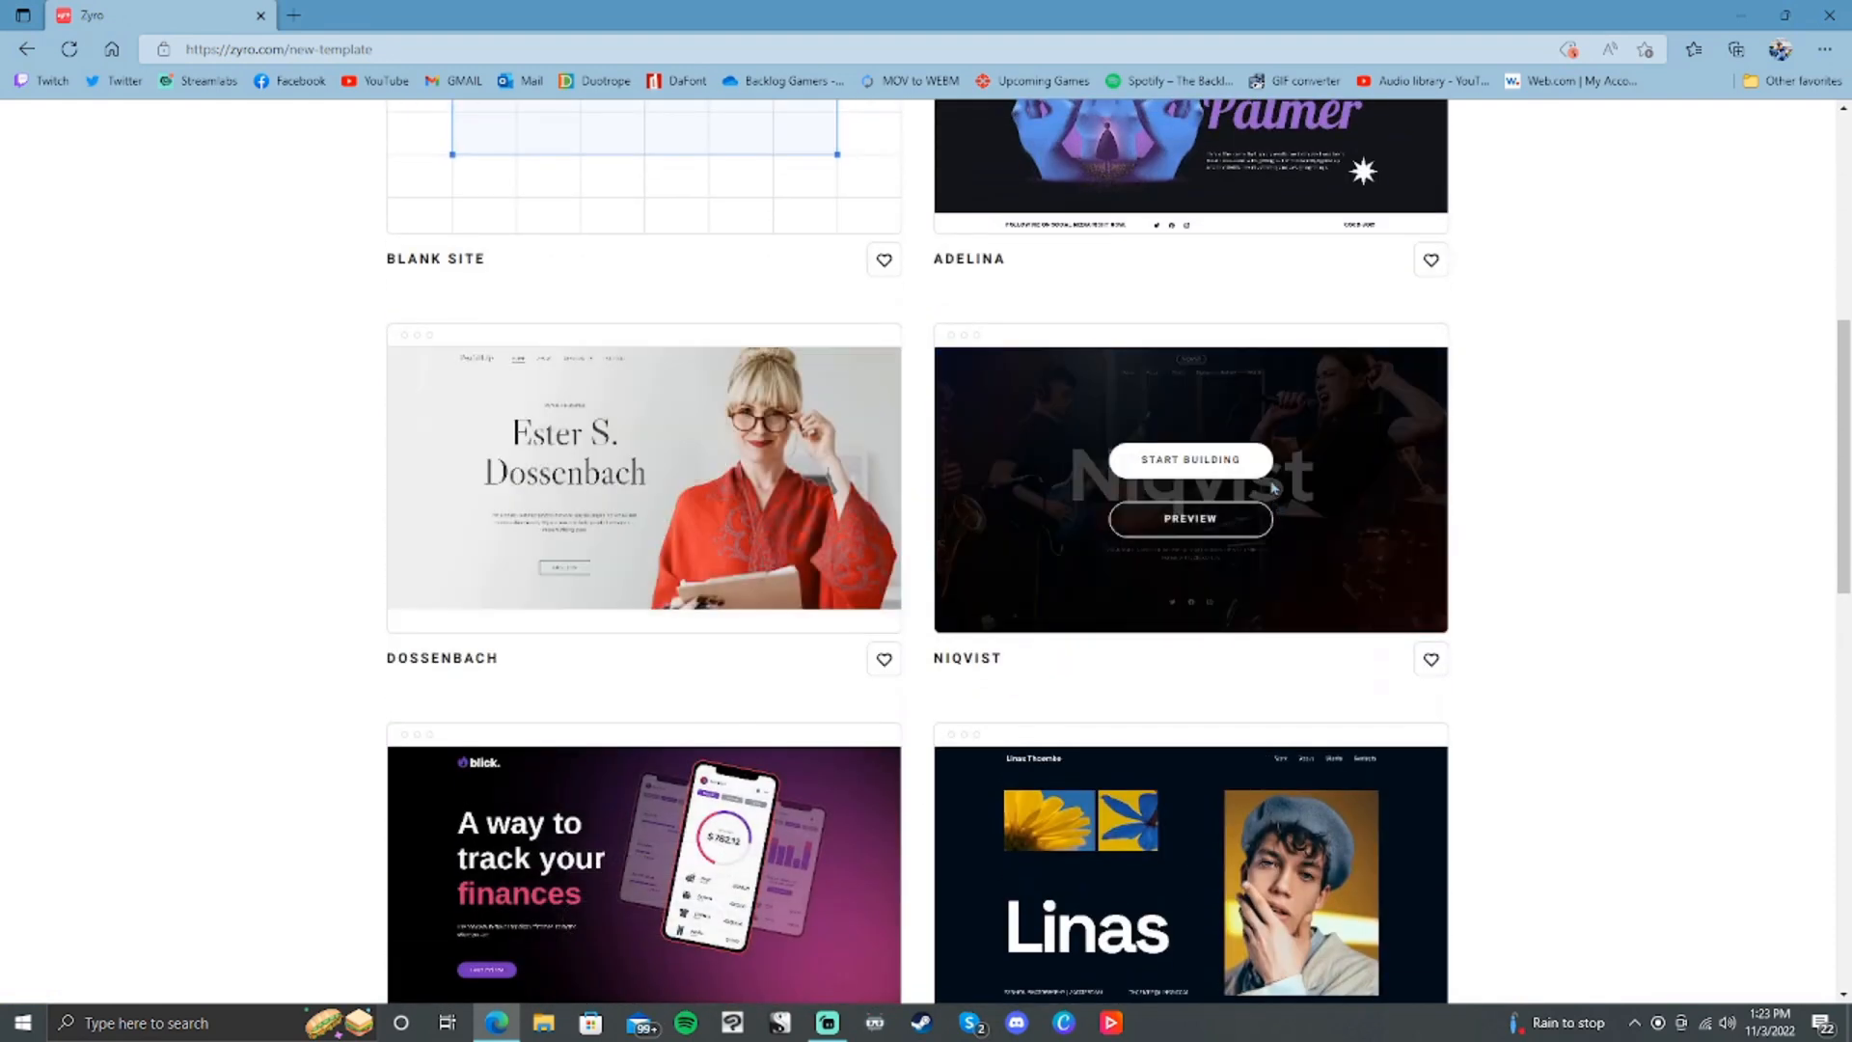
scroll(1116, 467, up, 4)
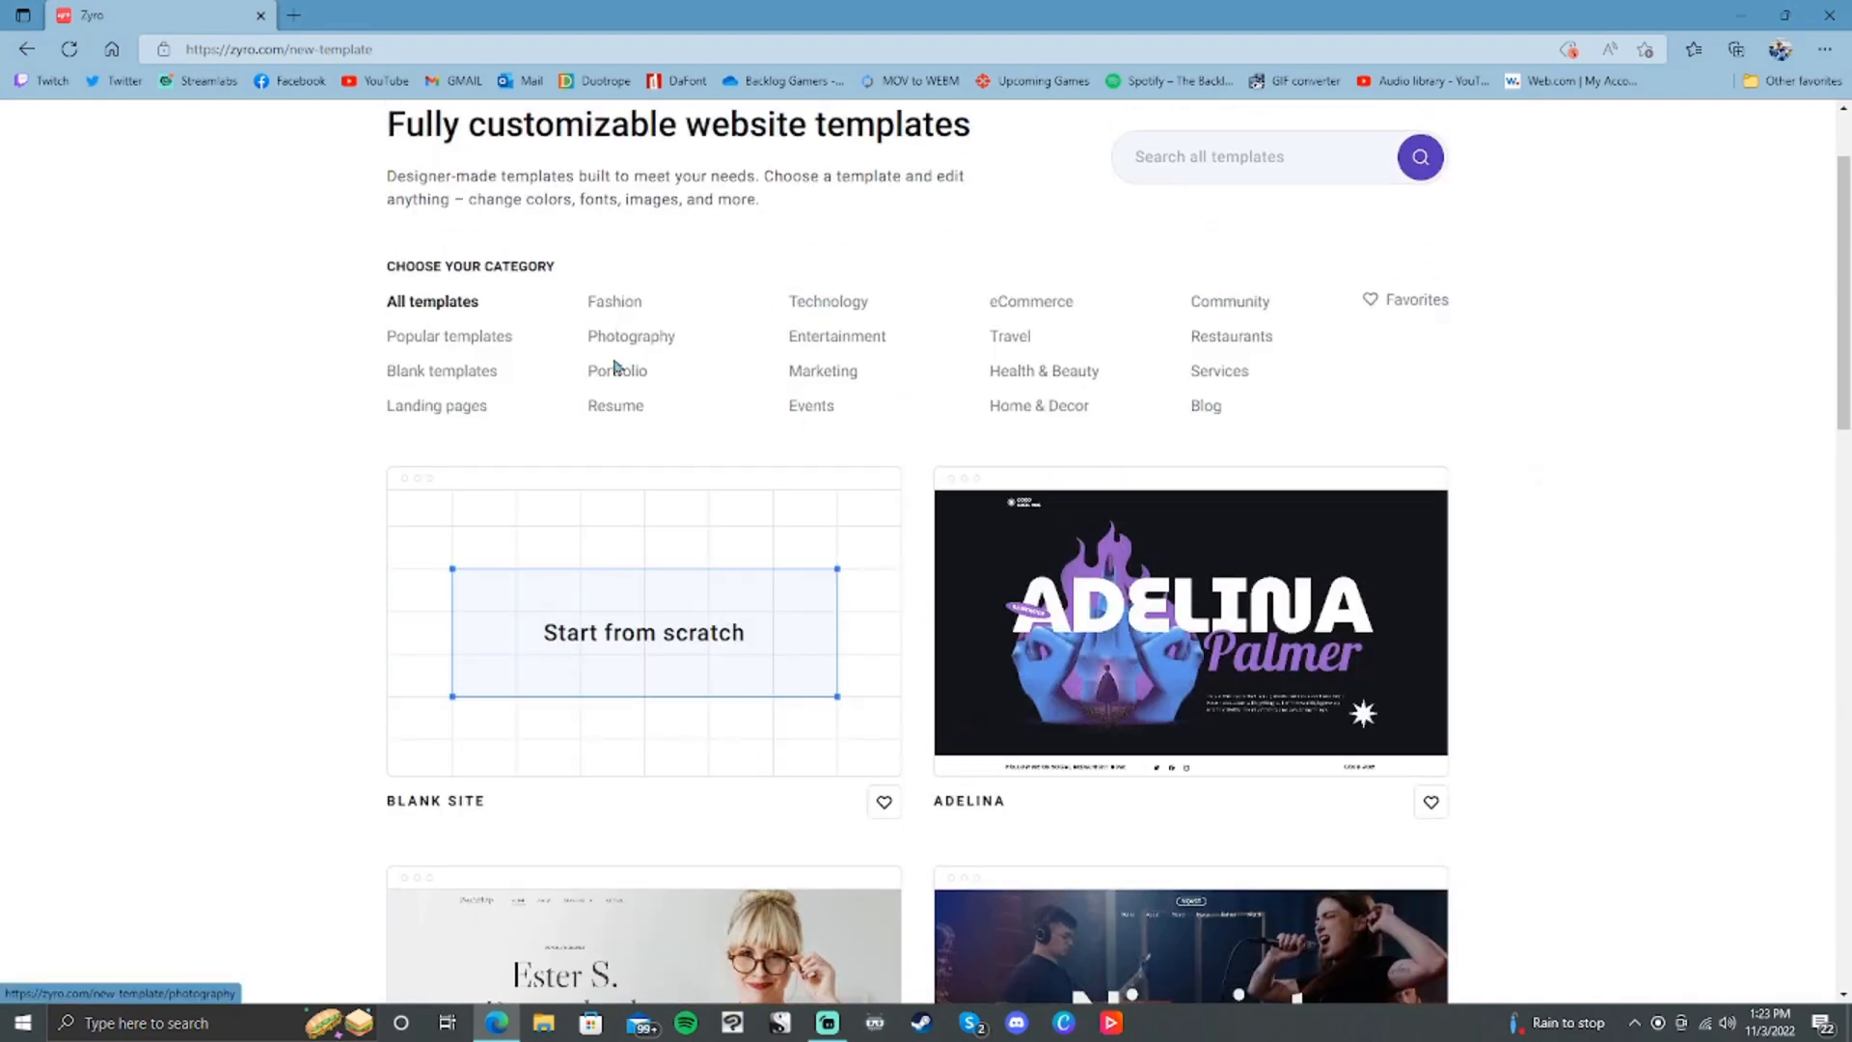
click(1205, 405)
scroll(1577, 451, down, 2)
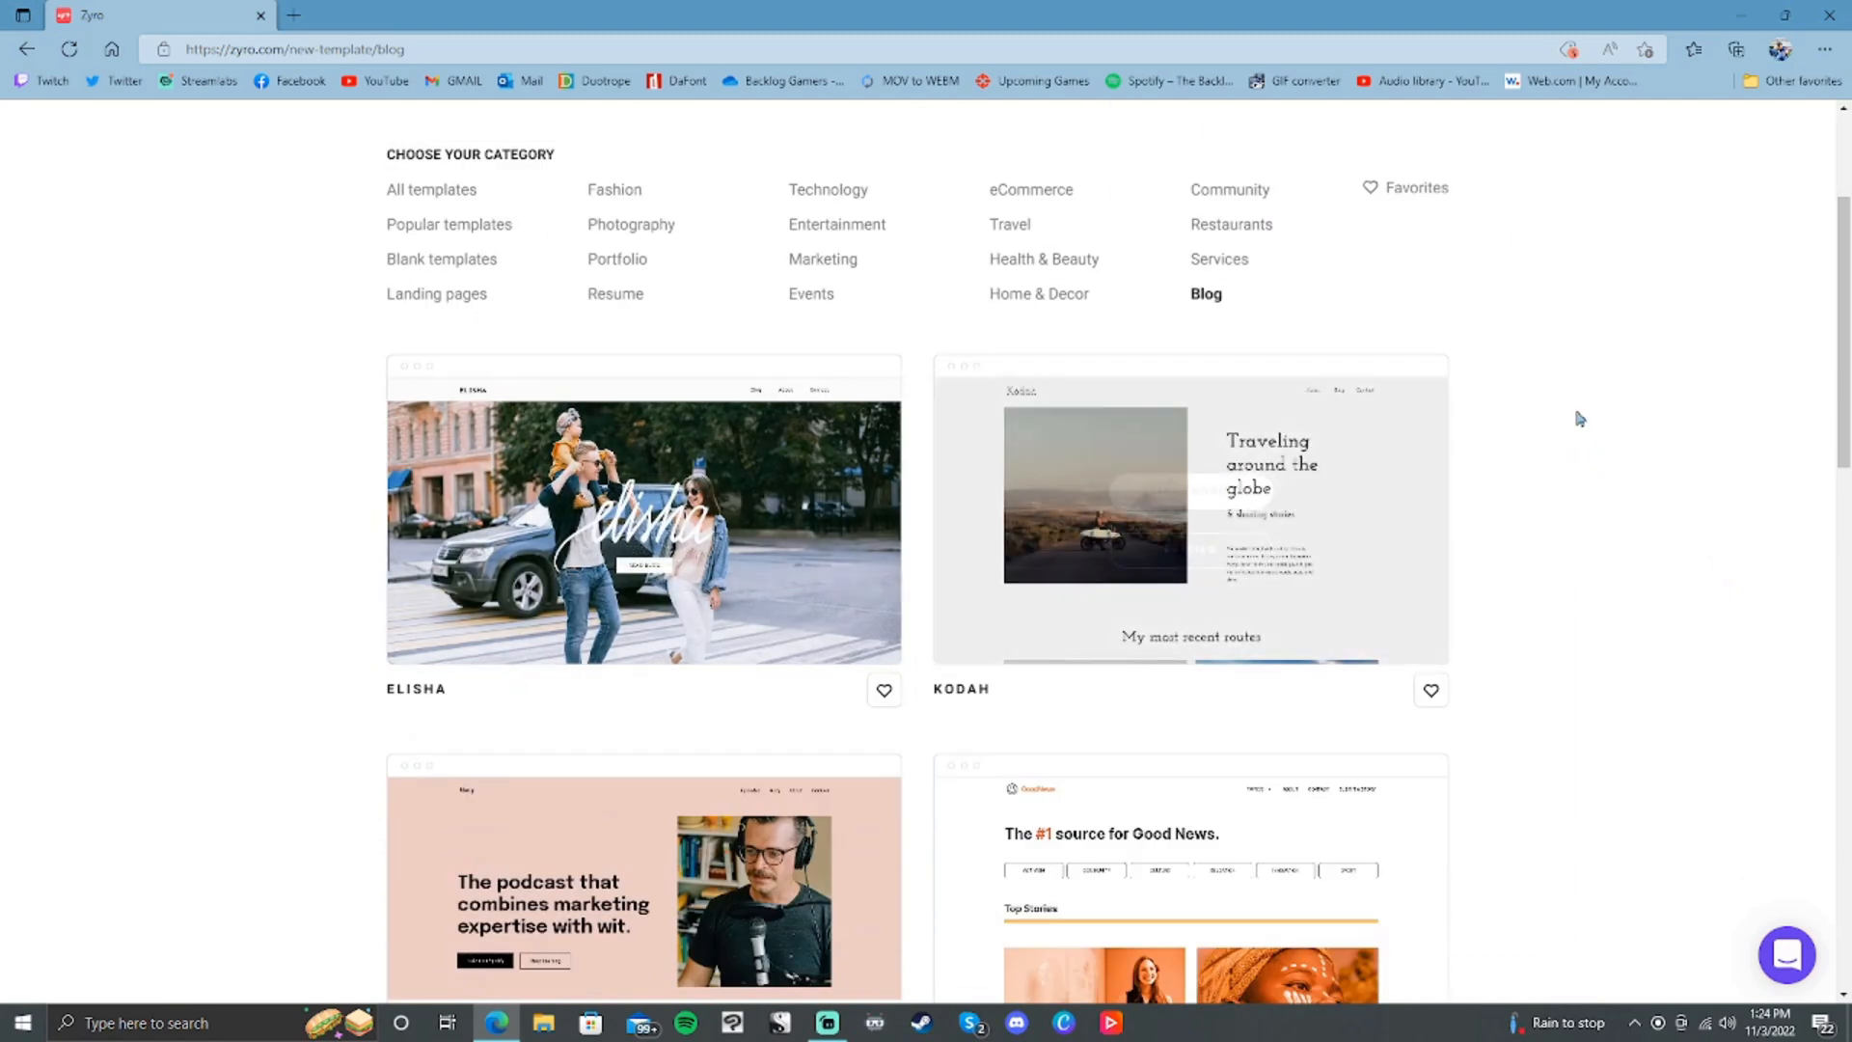
Step: Preview the Elisha blog template and look through its home page
mouse_move(524, 601)
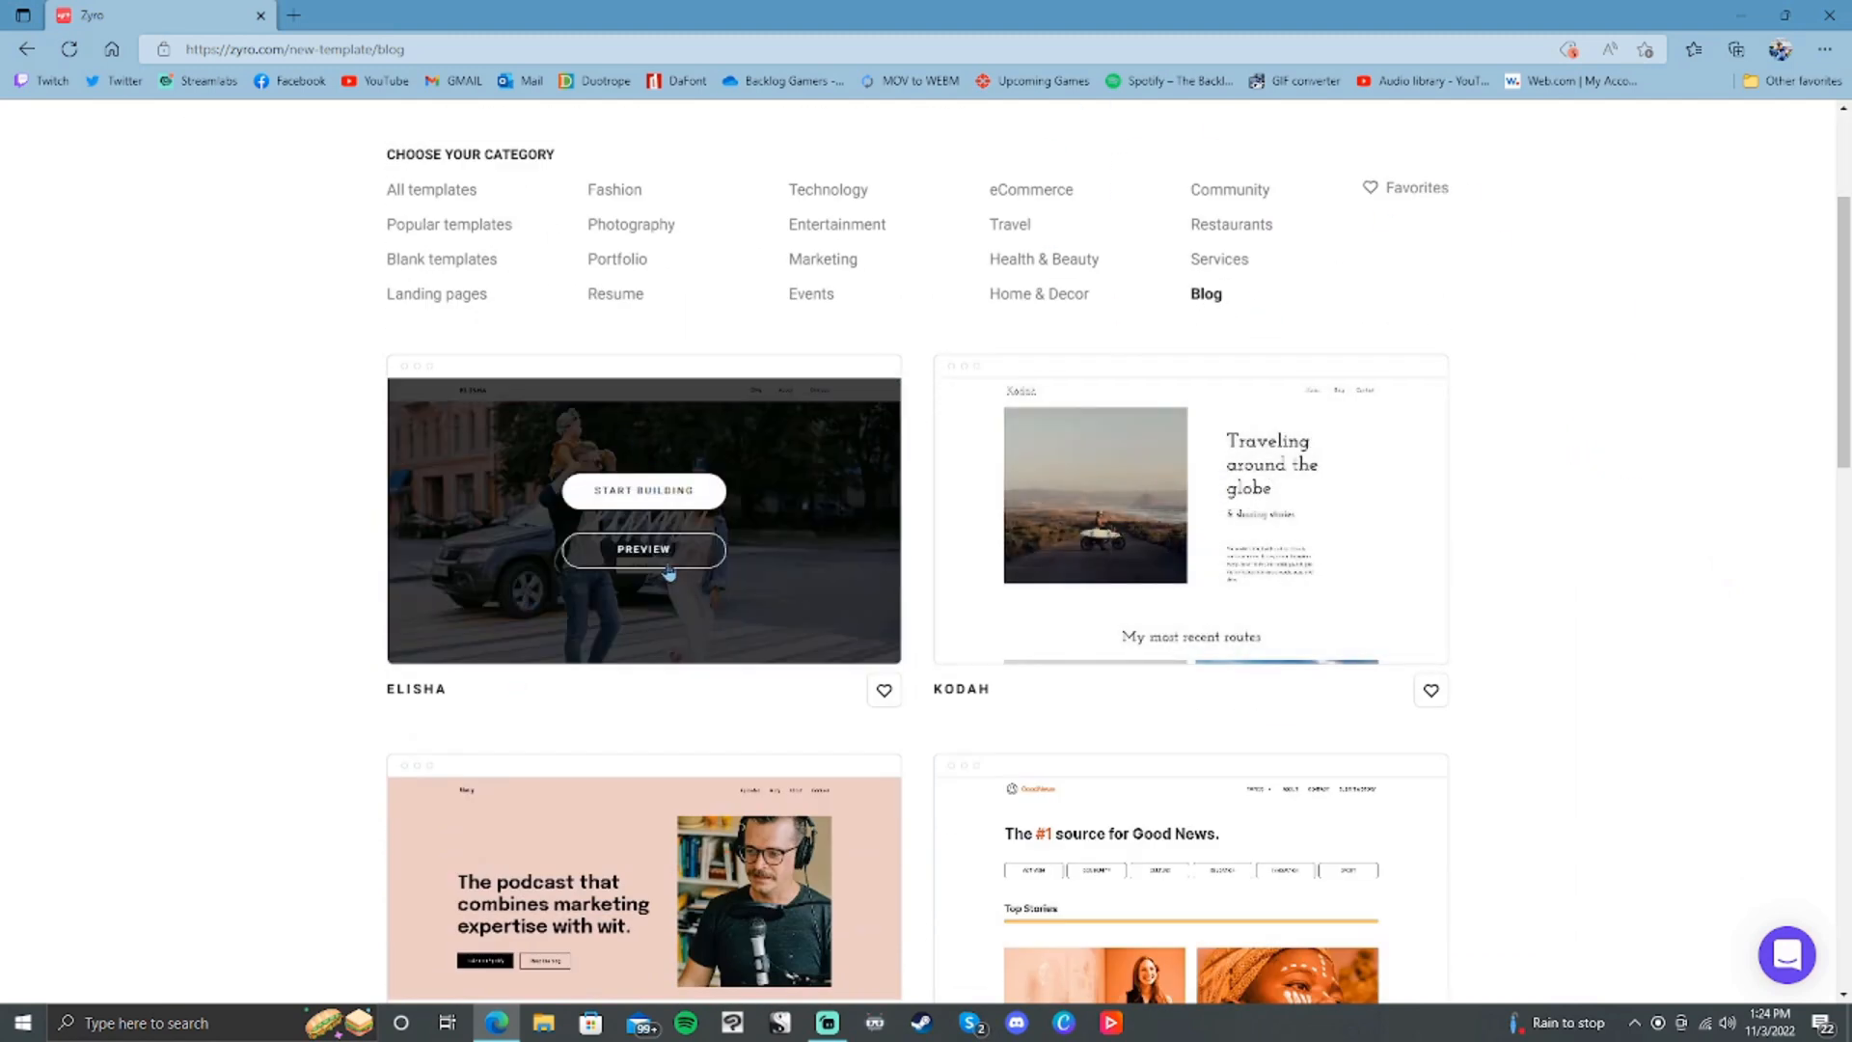
click(665, 552)
scroll(1577, 808, down, 5)
scroll(1577, 808, down, 5)
scroll(1582, 714, down, 15)
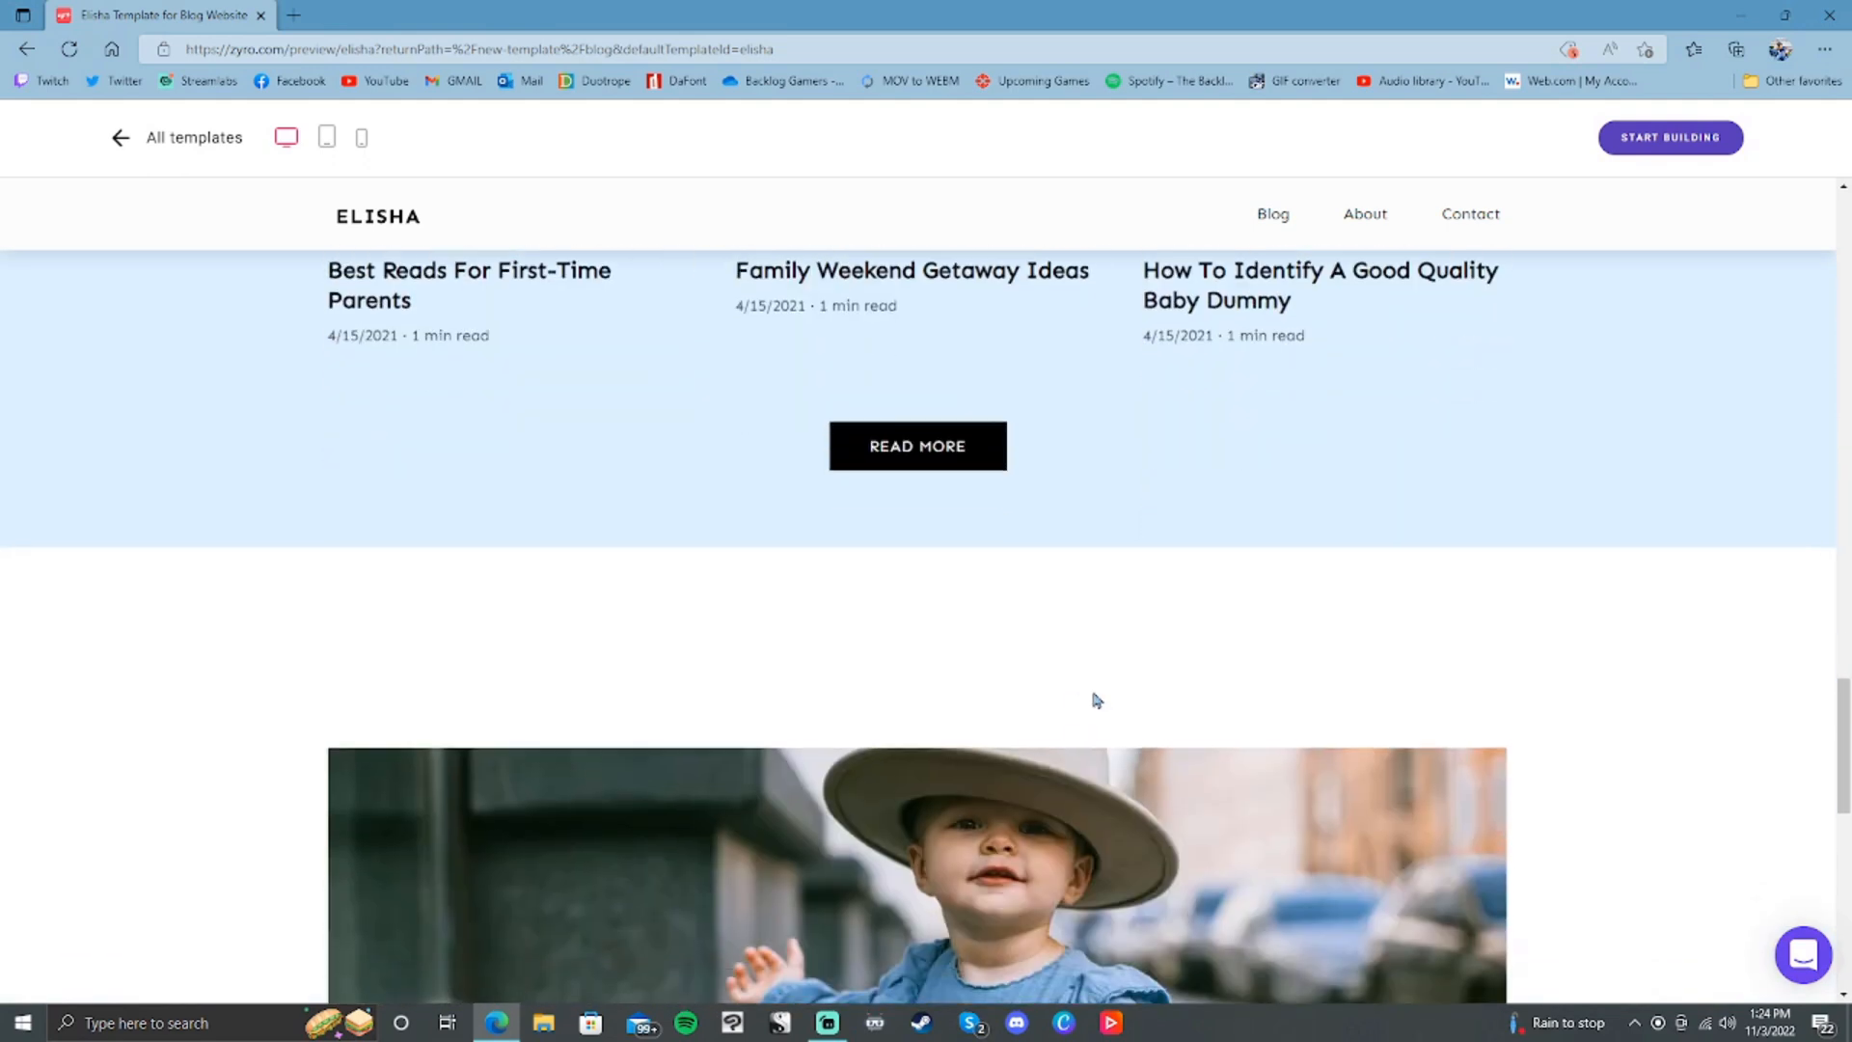
scroll(1084, 724, up, 4)
Step: Examine the About page in the Elisha template preview from top to bottom
click(1360, 215)
scroll(1203, 496, down, 8)
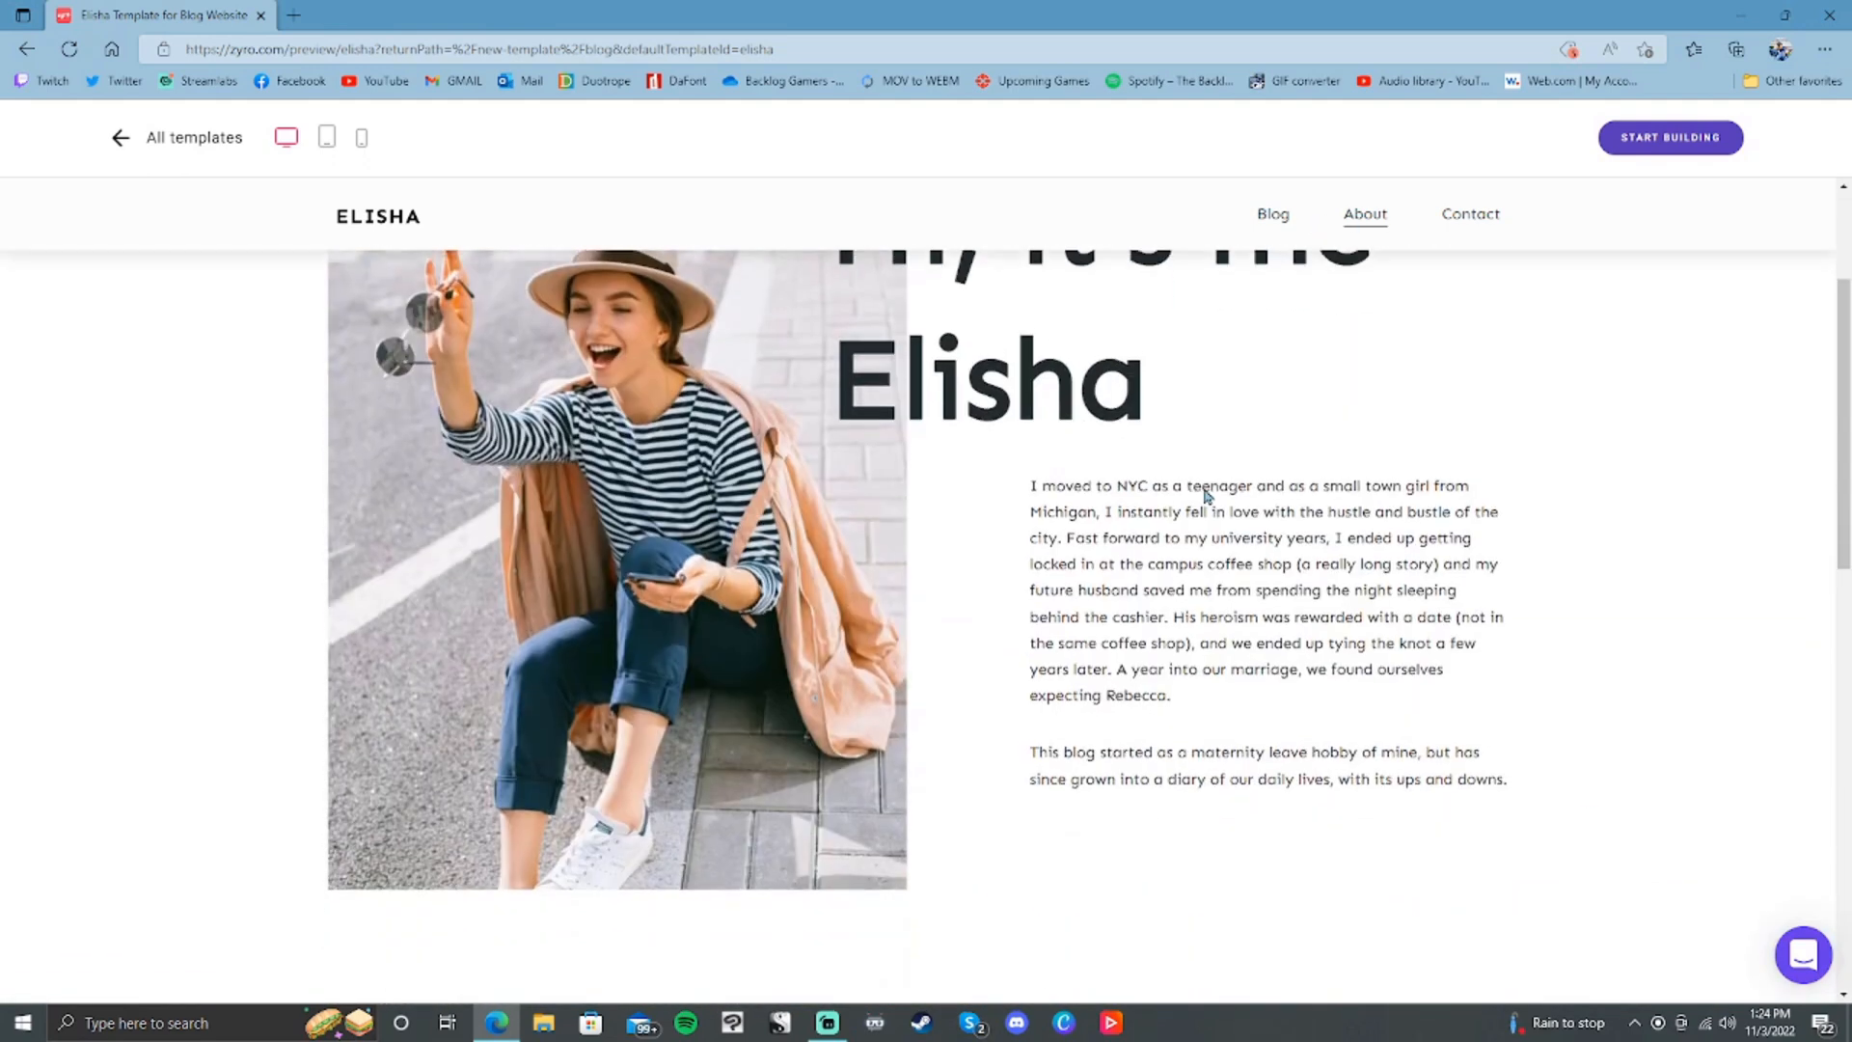
scroll(1843, 657, down, 6)
scroll(1813, 676, up, 3)
scroll(1544, 617, down, 5)
scroll(1495, 617, up, 8)
scroll(1505, 612, up, 6)
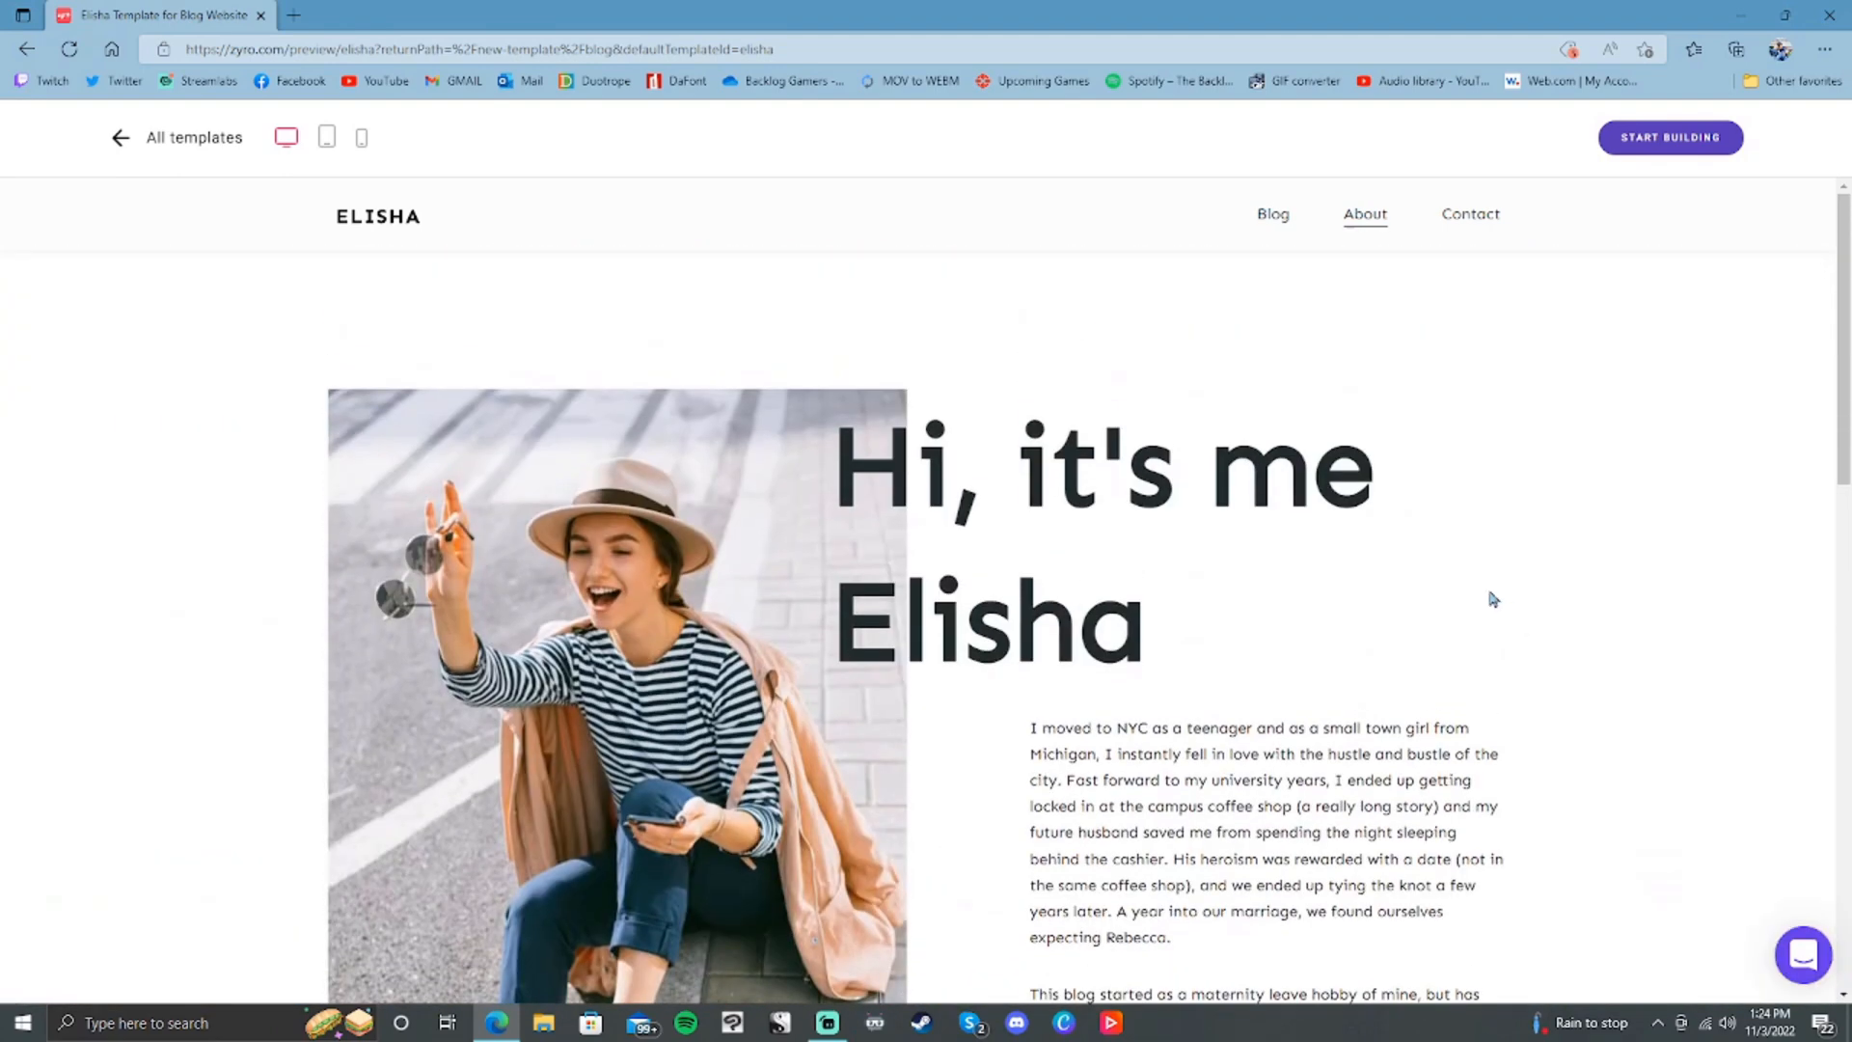
Step: Check the Contact page of the Elisha template, return to the blog templates and close the gallery
click(1464, 224)
scroll(554, 314, down, 5)
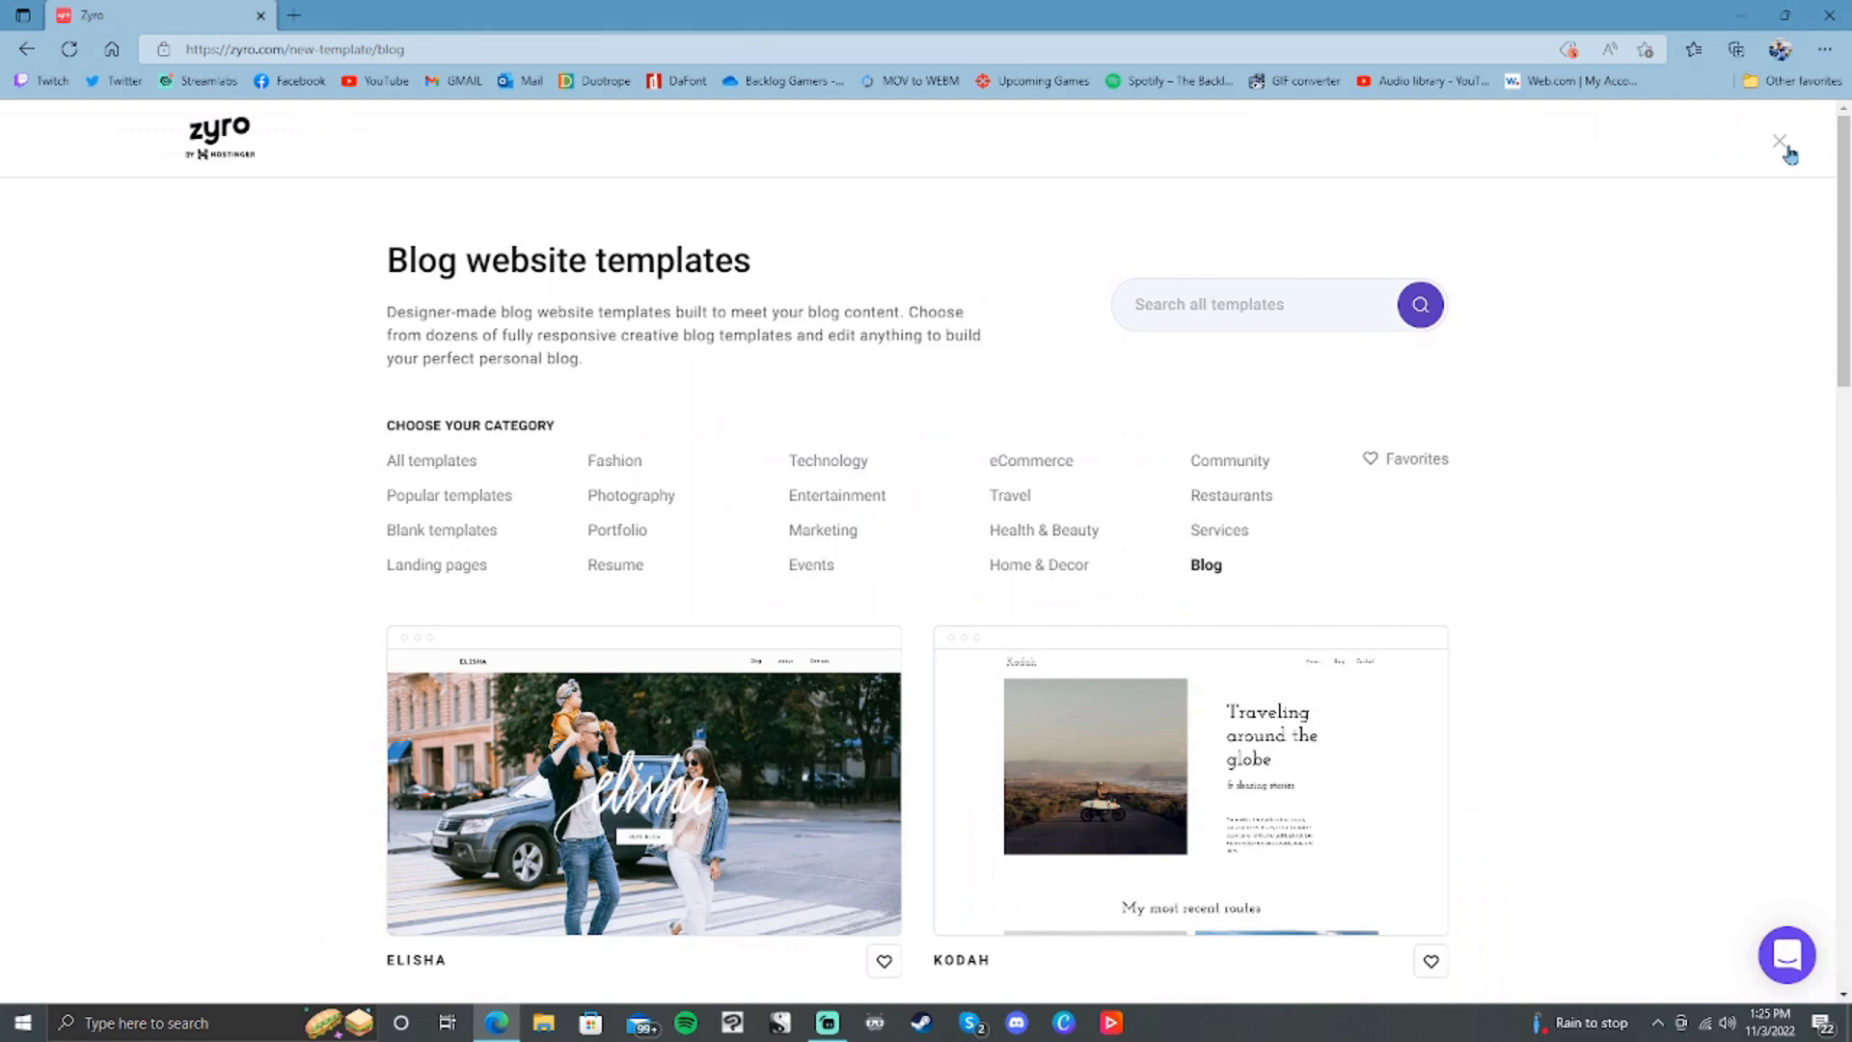
click(1789, 154)
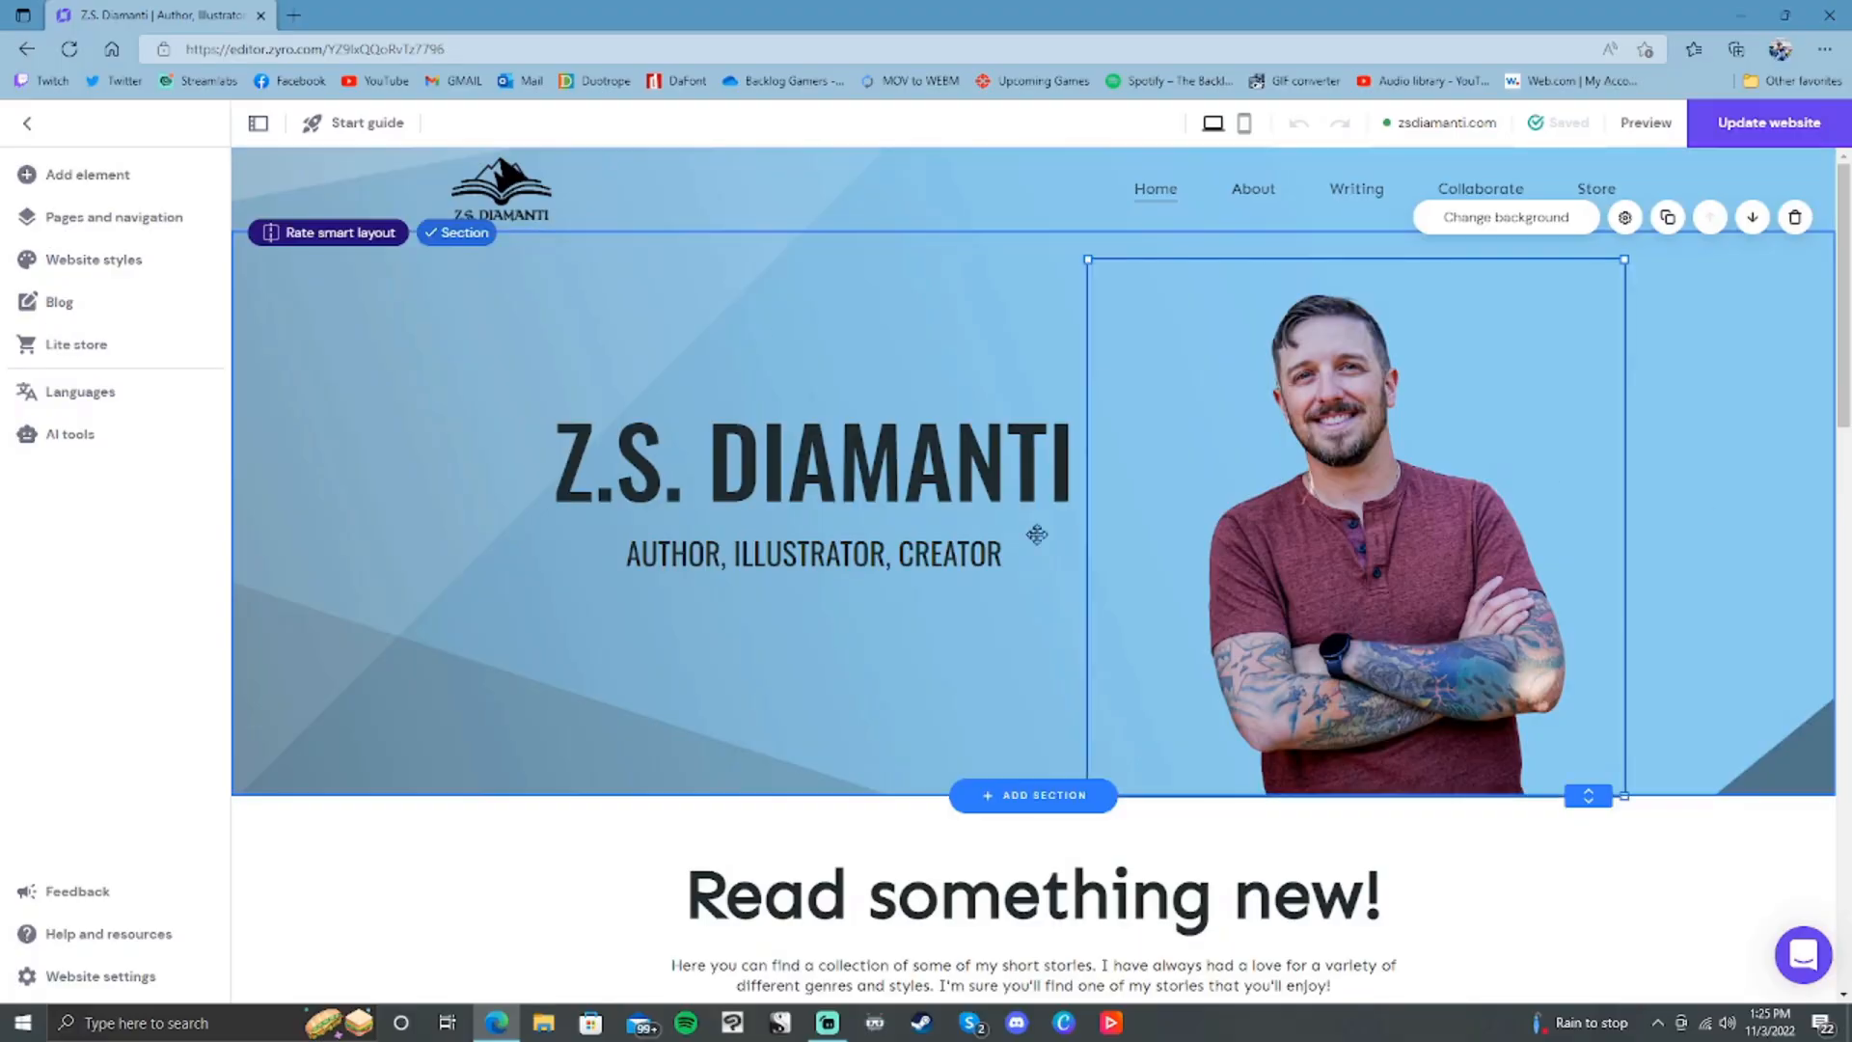
Step: Examine the sections of the existing website's home page in the editor
scroll(1626, 561, down, 15)
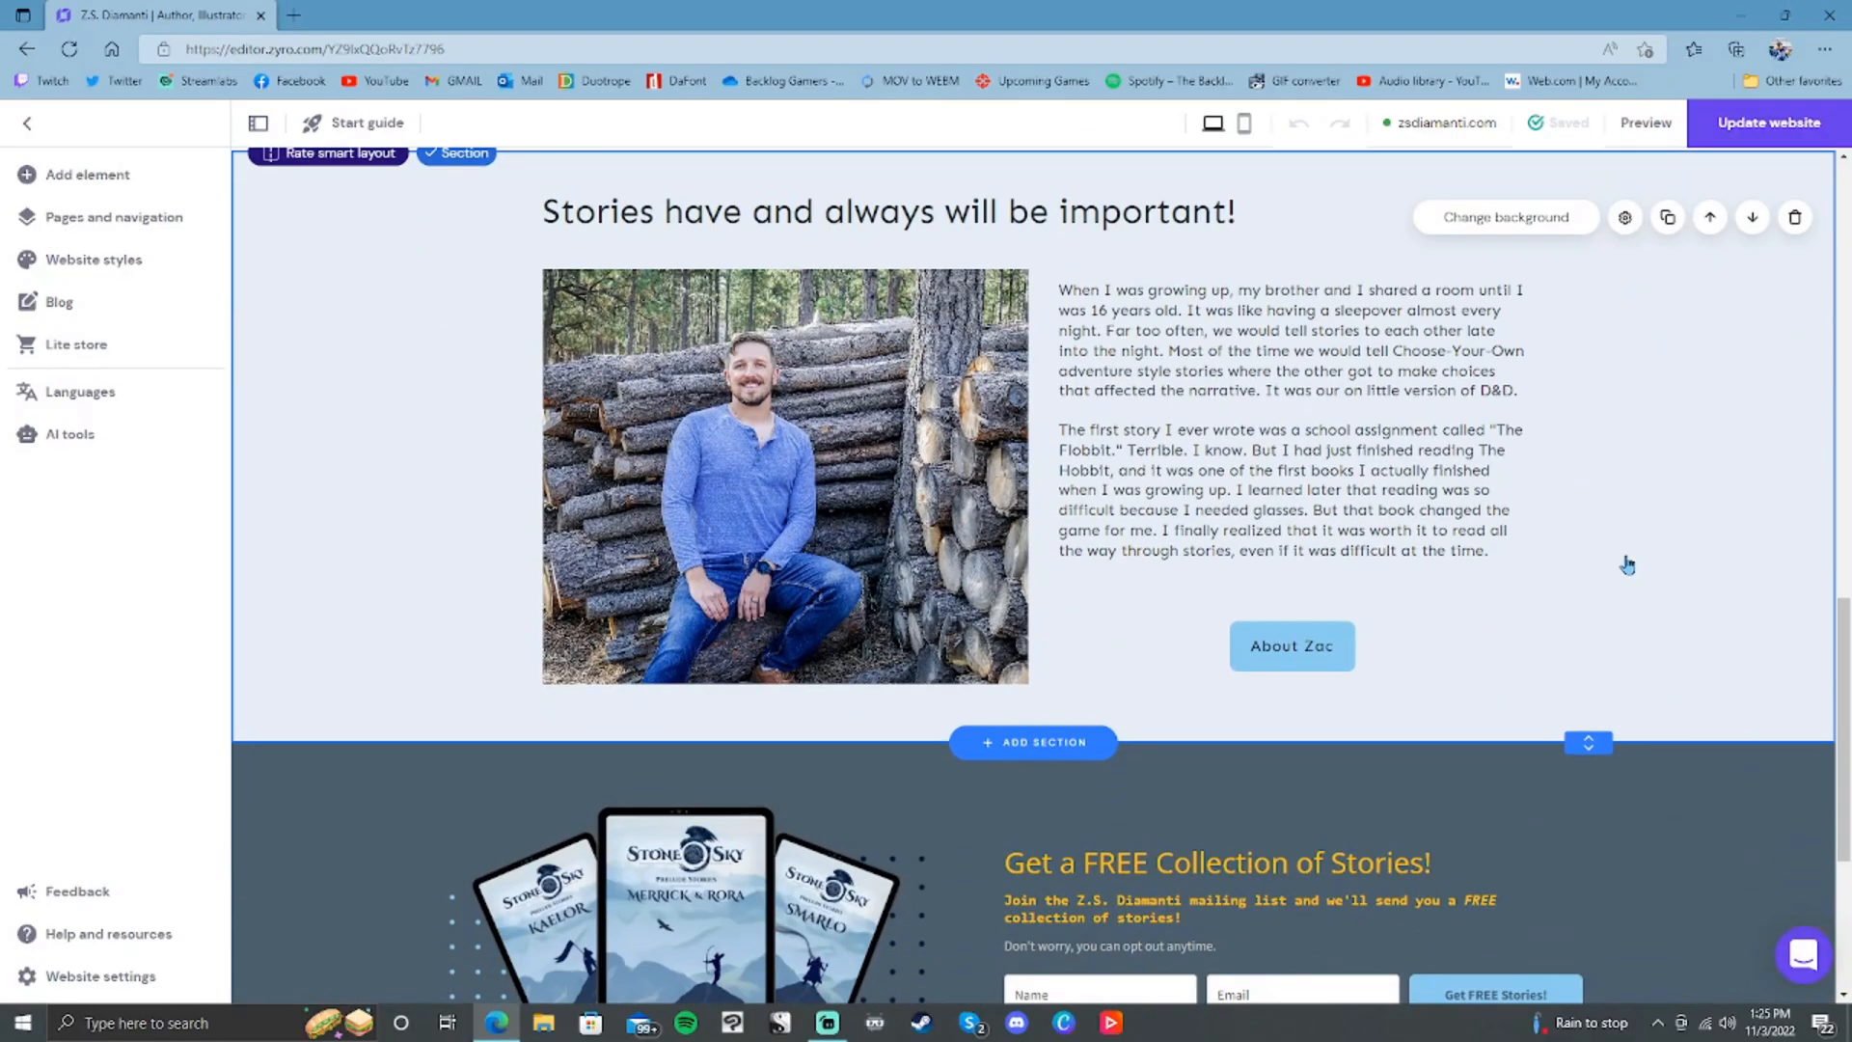
scroll(1626, 566, down, 3)
scroll(1630, 571, up, 15)
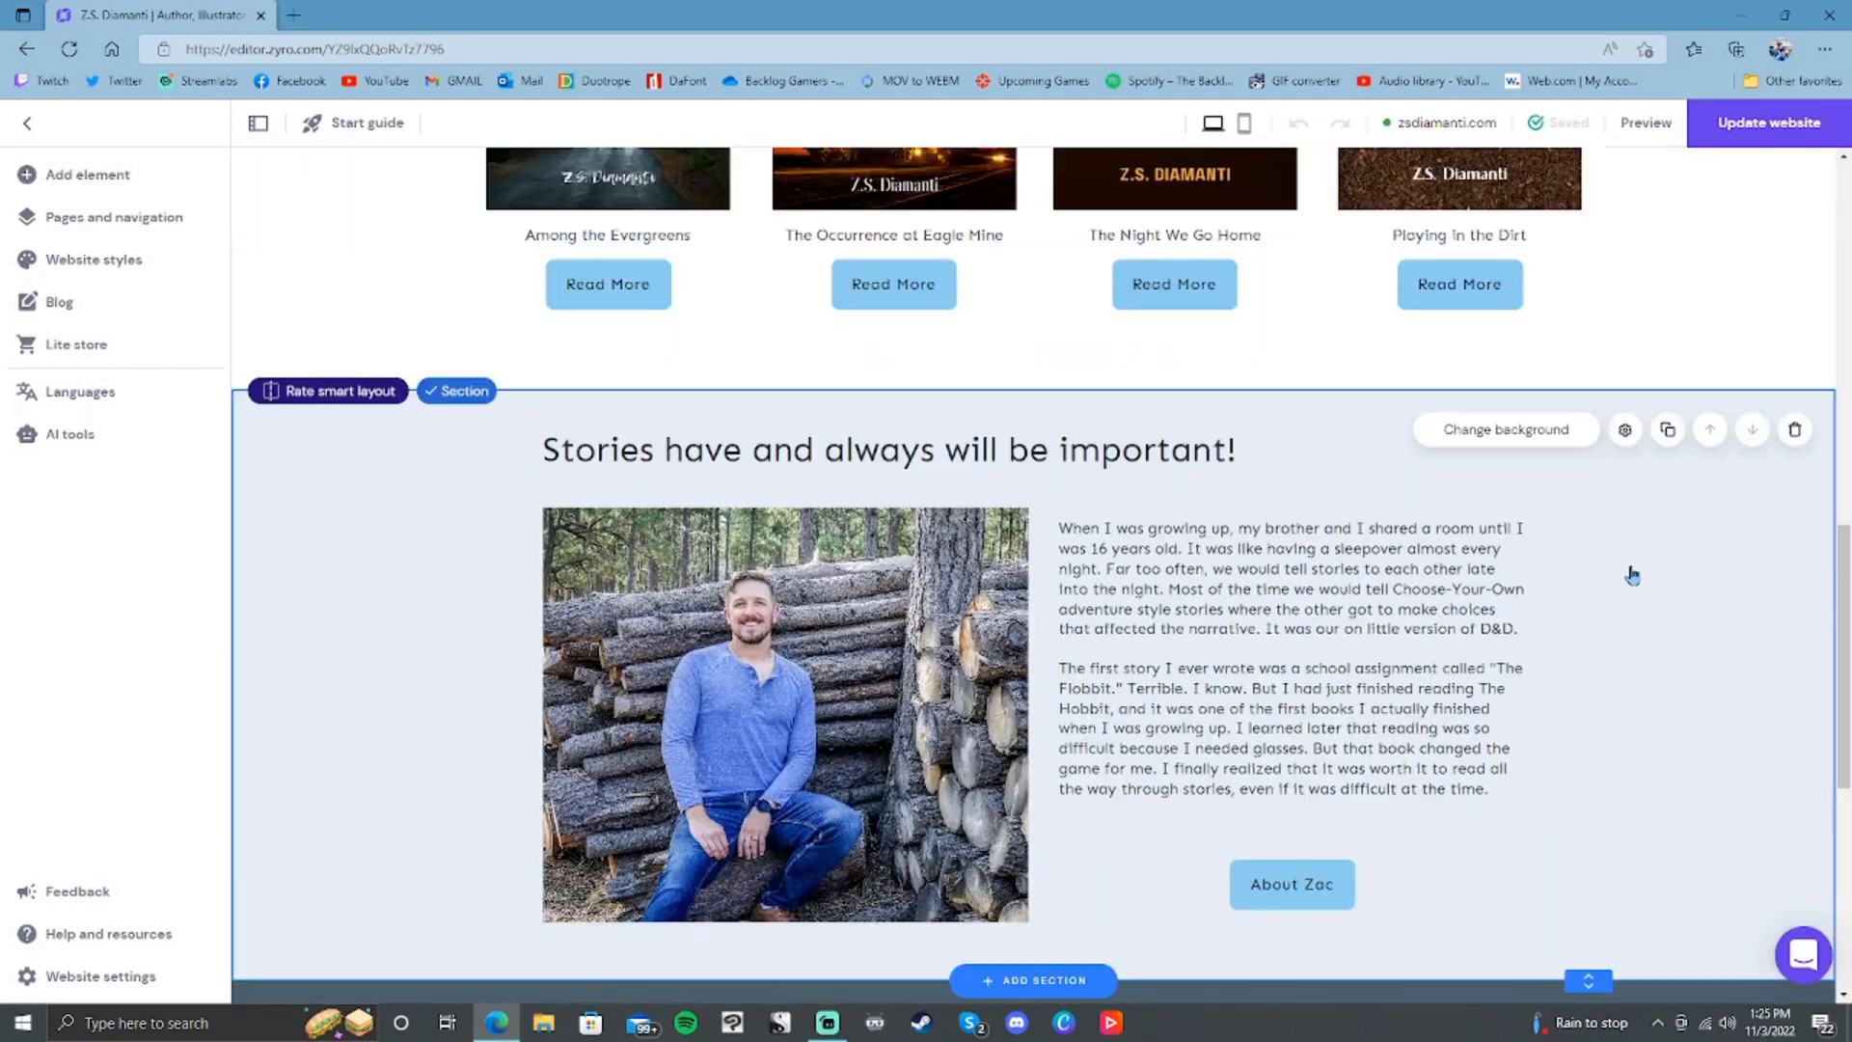
scroll(1632, 576, up, 2)
scroll(1632, 576, down, 3)
scroll(1632, 576, up, 3)
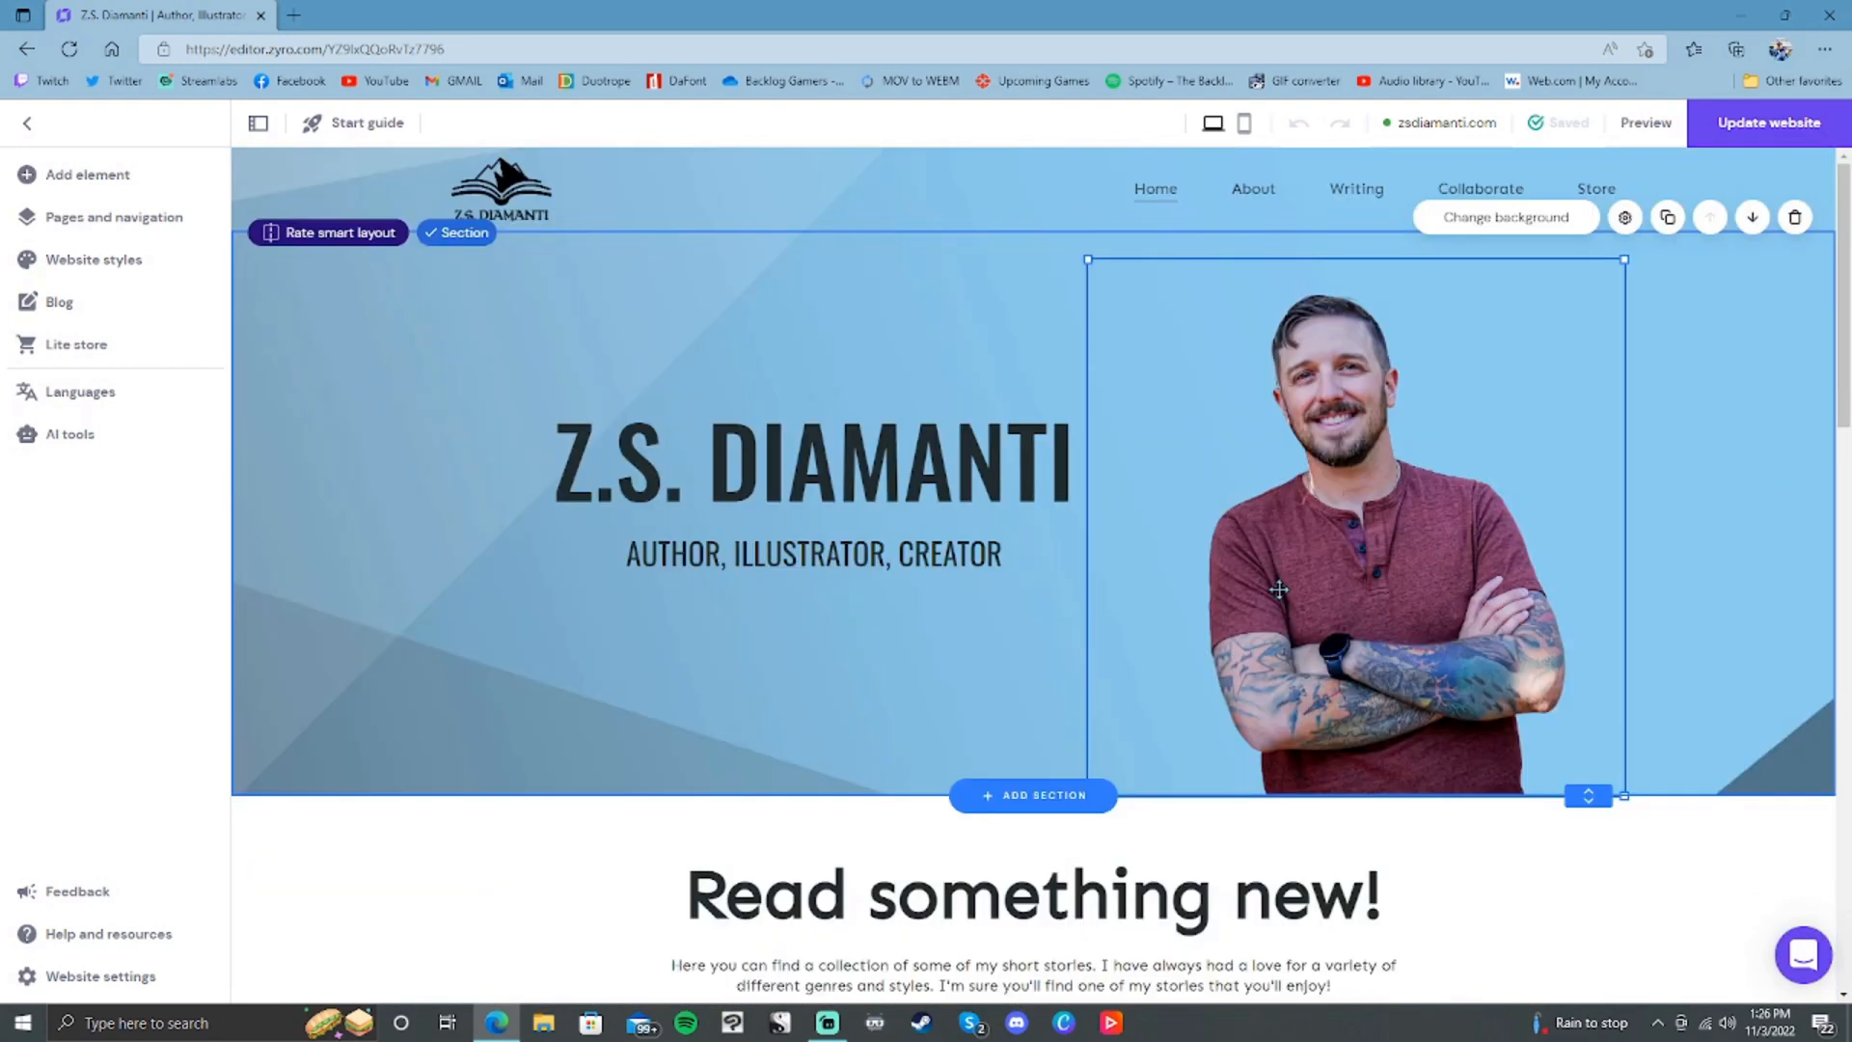
click(23, 136)
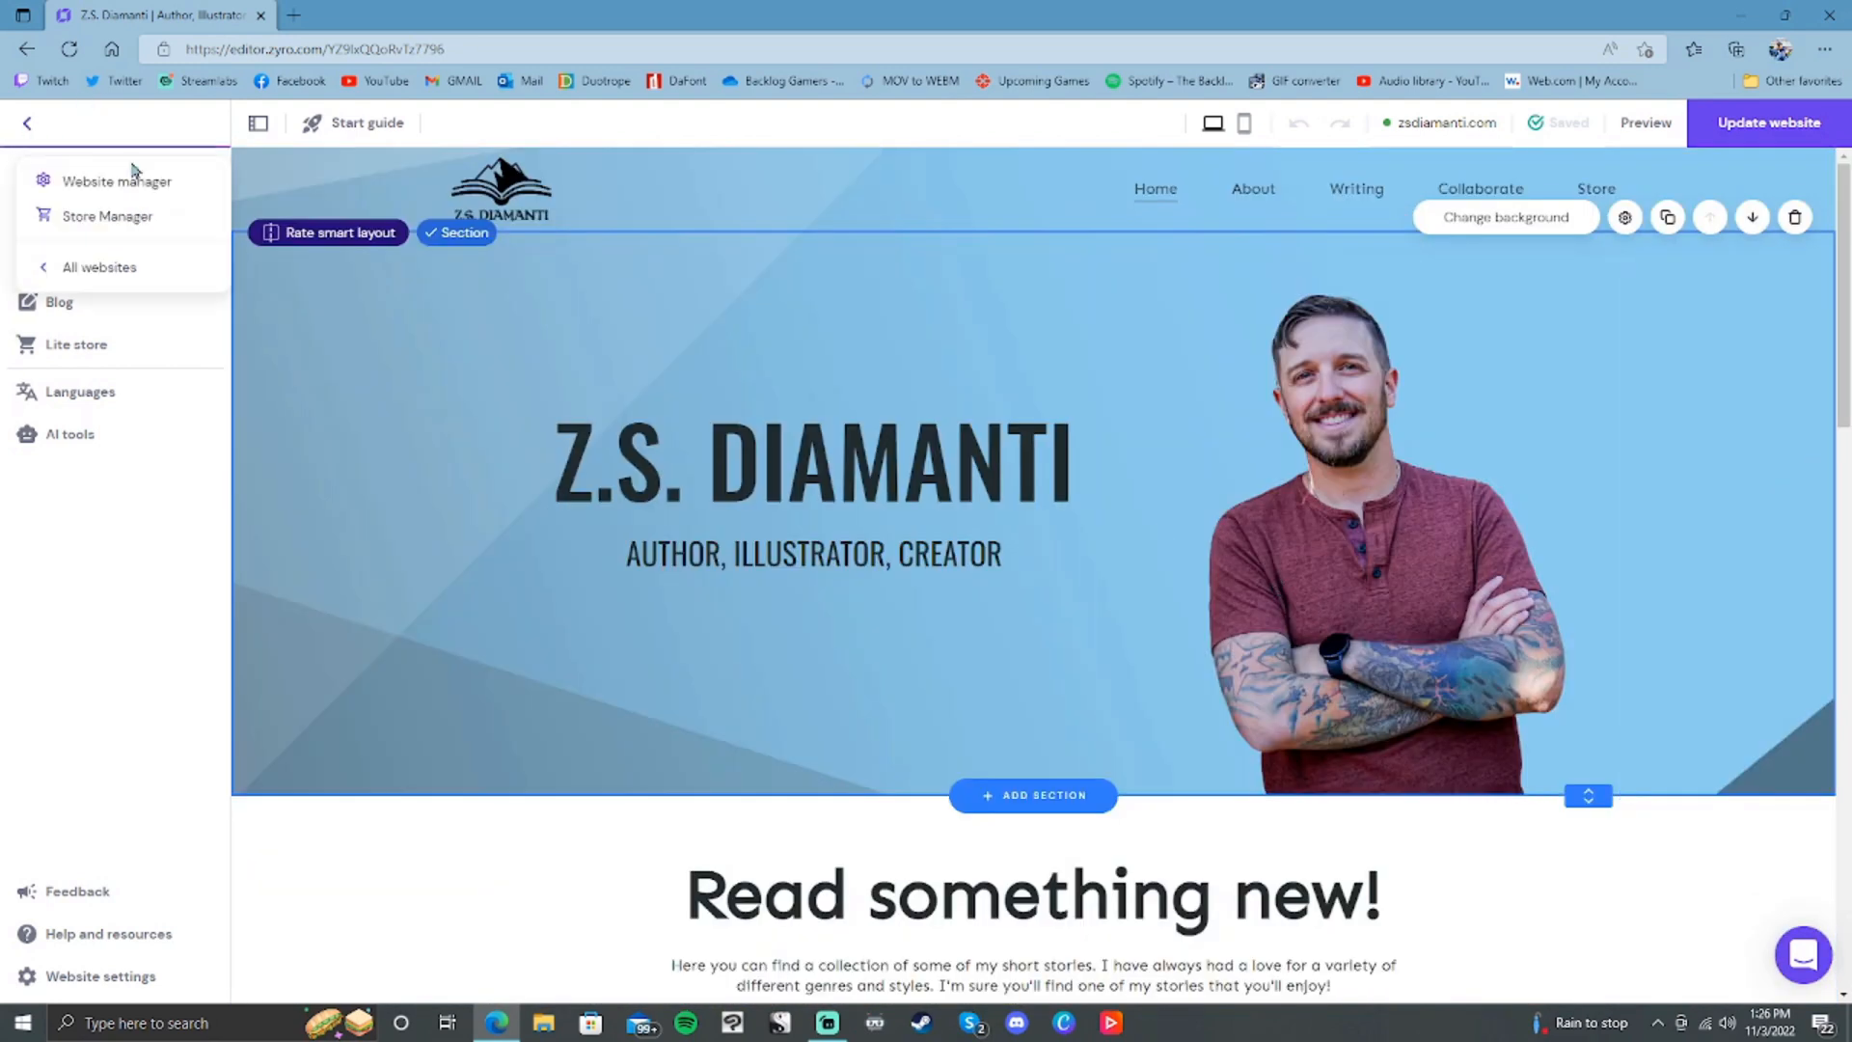
click(24, 110)
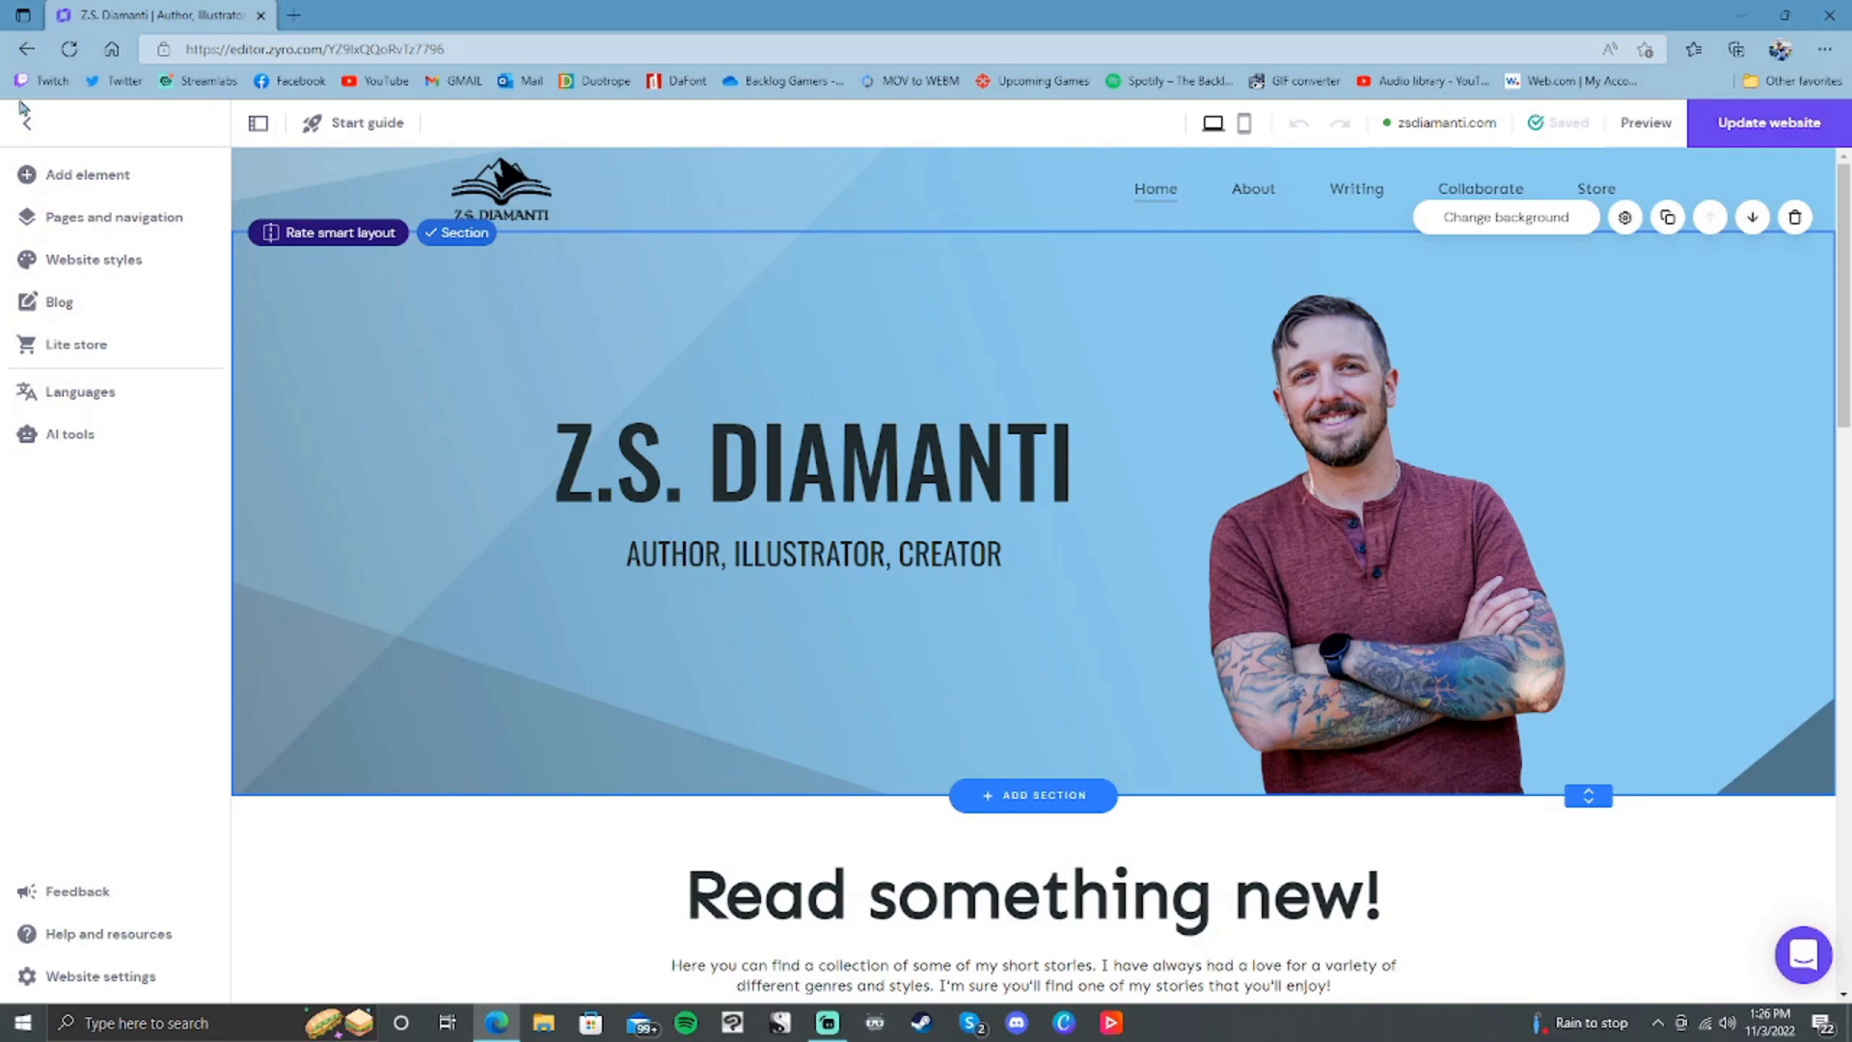
click(381, 122)
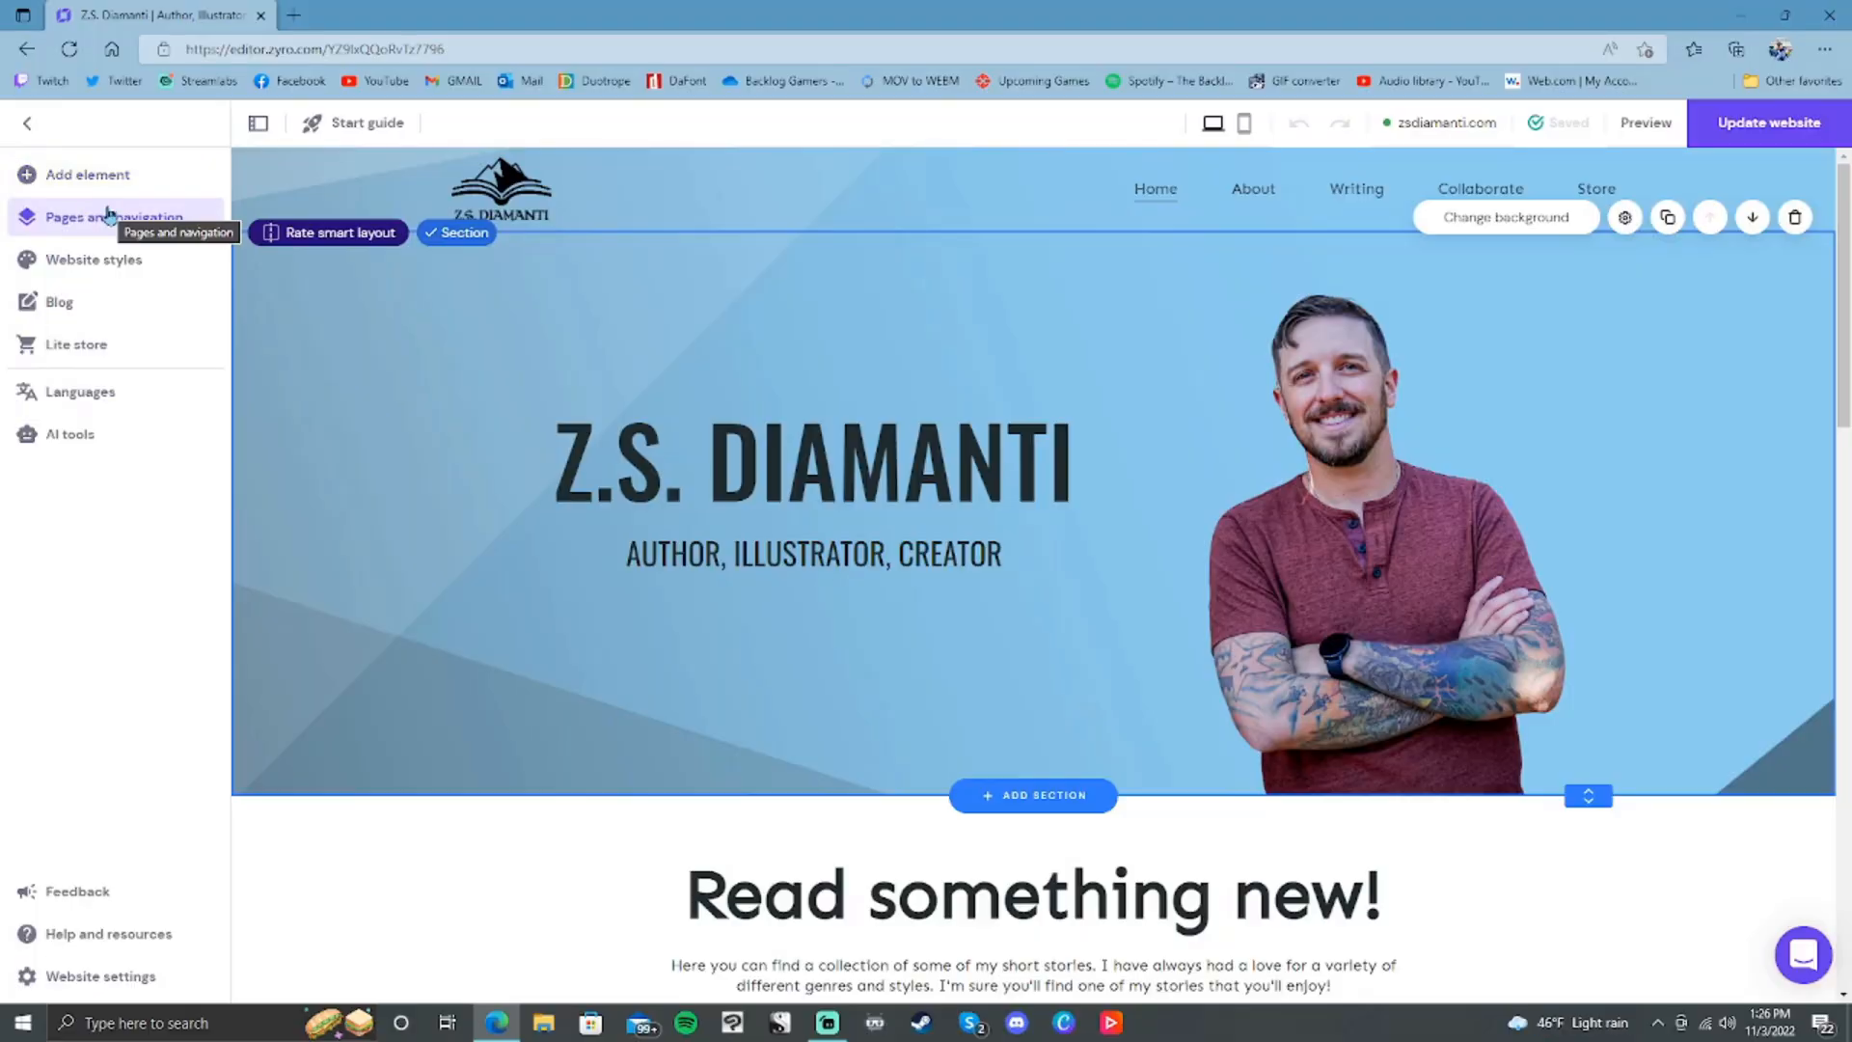
Step: Look through the site's page list and open the About page for editing
click(109, 214)
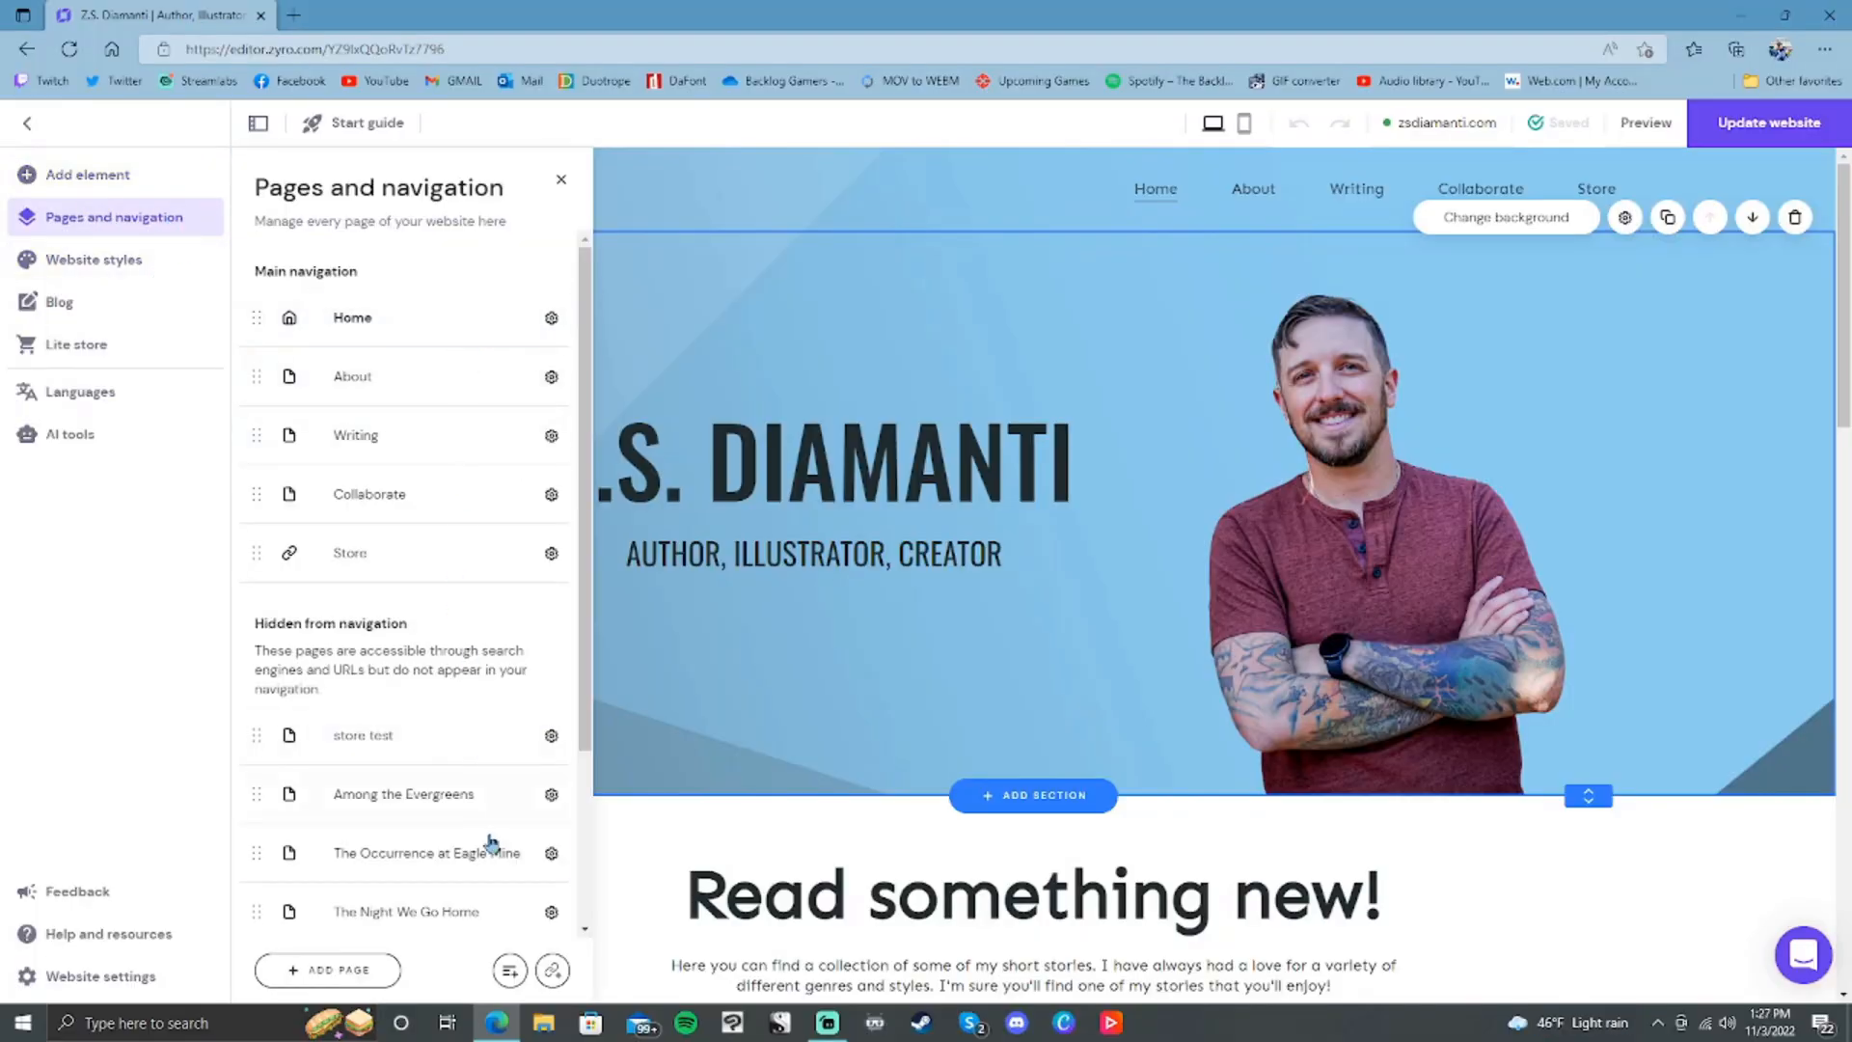
scroll(490, 810, down, 3)
scroll(483, 761, up, 3)
click(416, 392)
click(1775, 617)
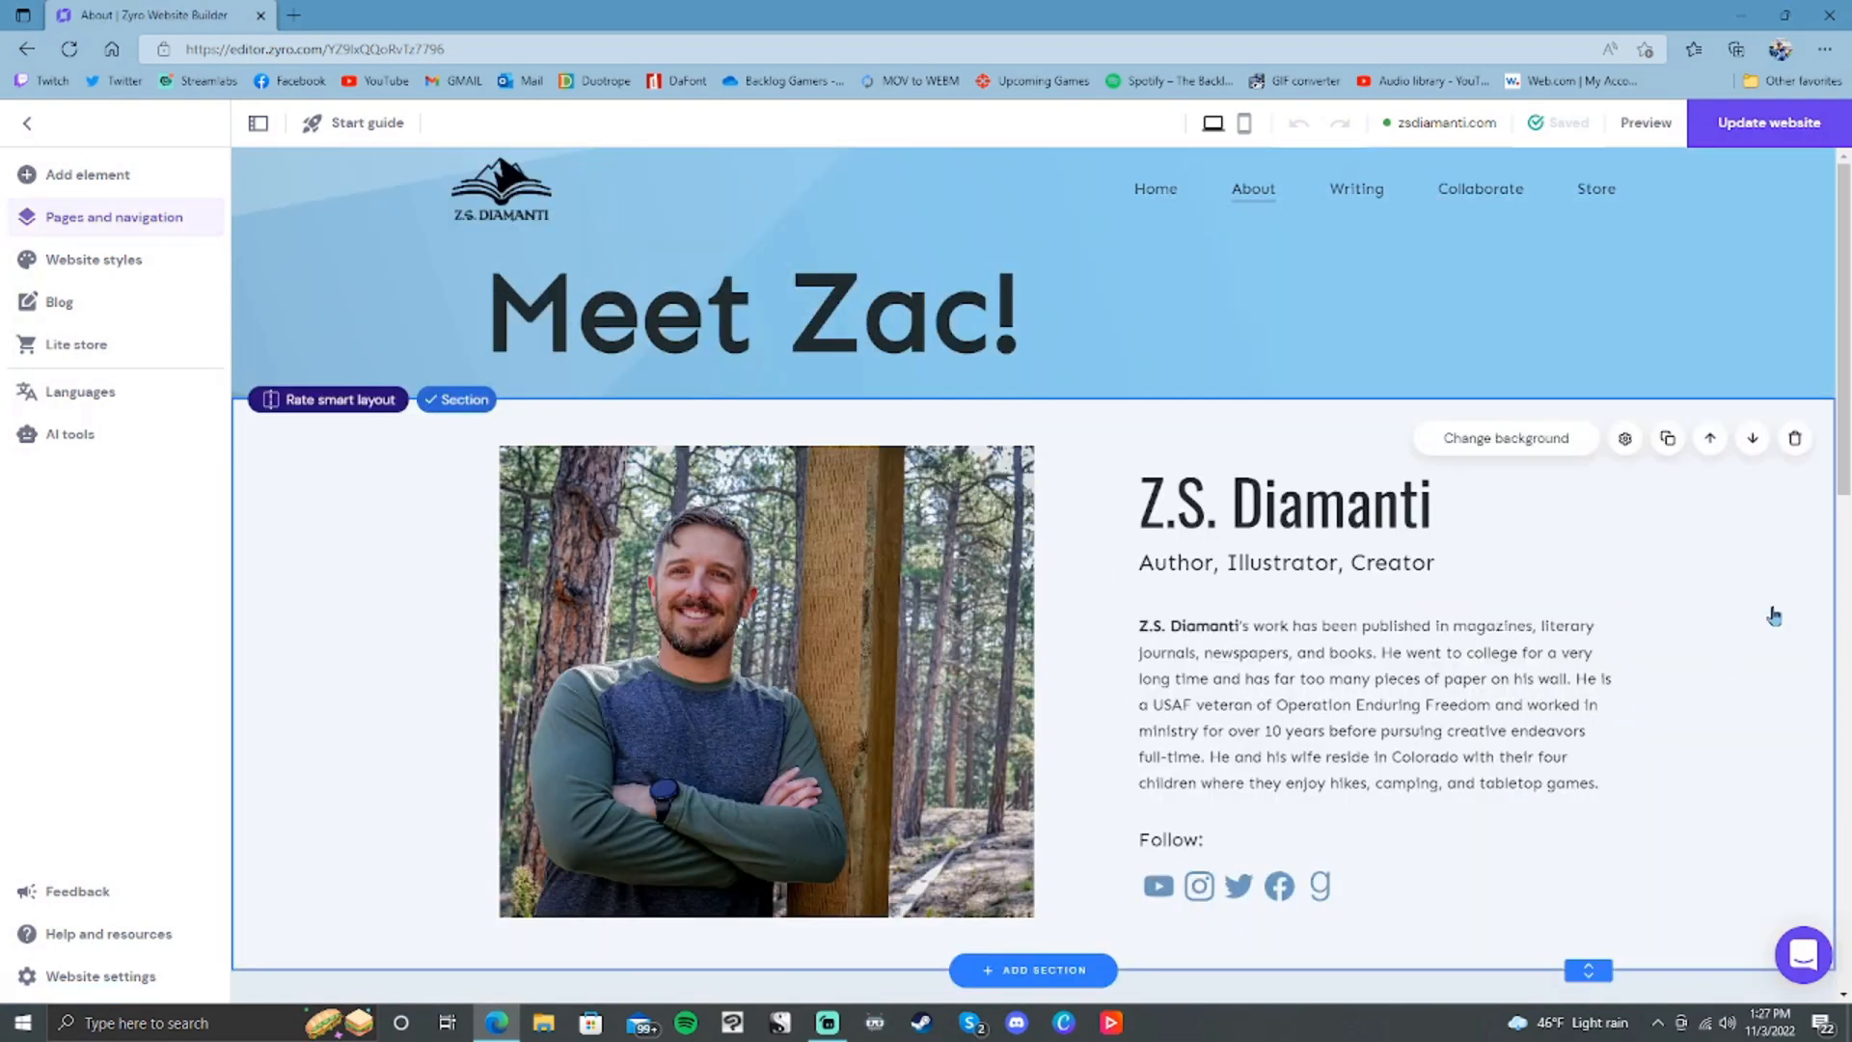
Step: Review the About page's sections and the list of pages hidden from navigation
scroll(1467, 438, down, 7)
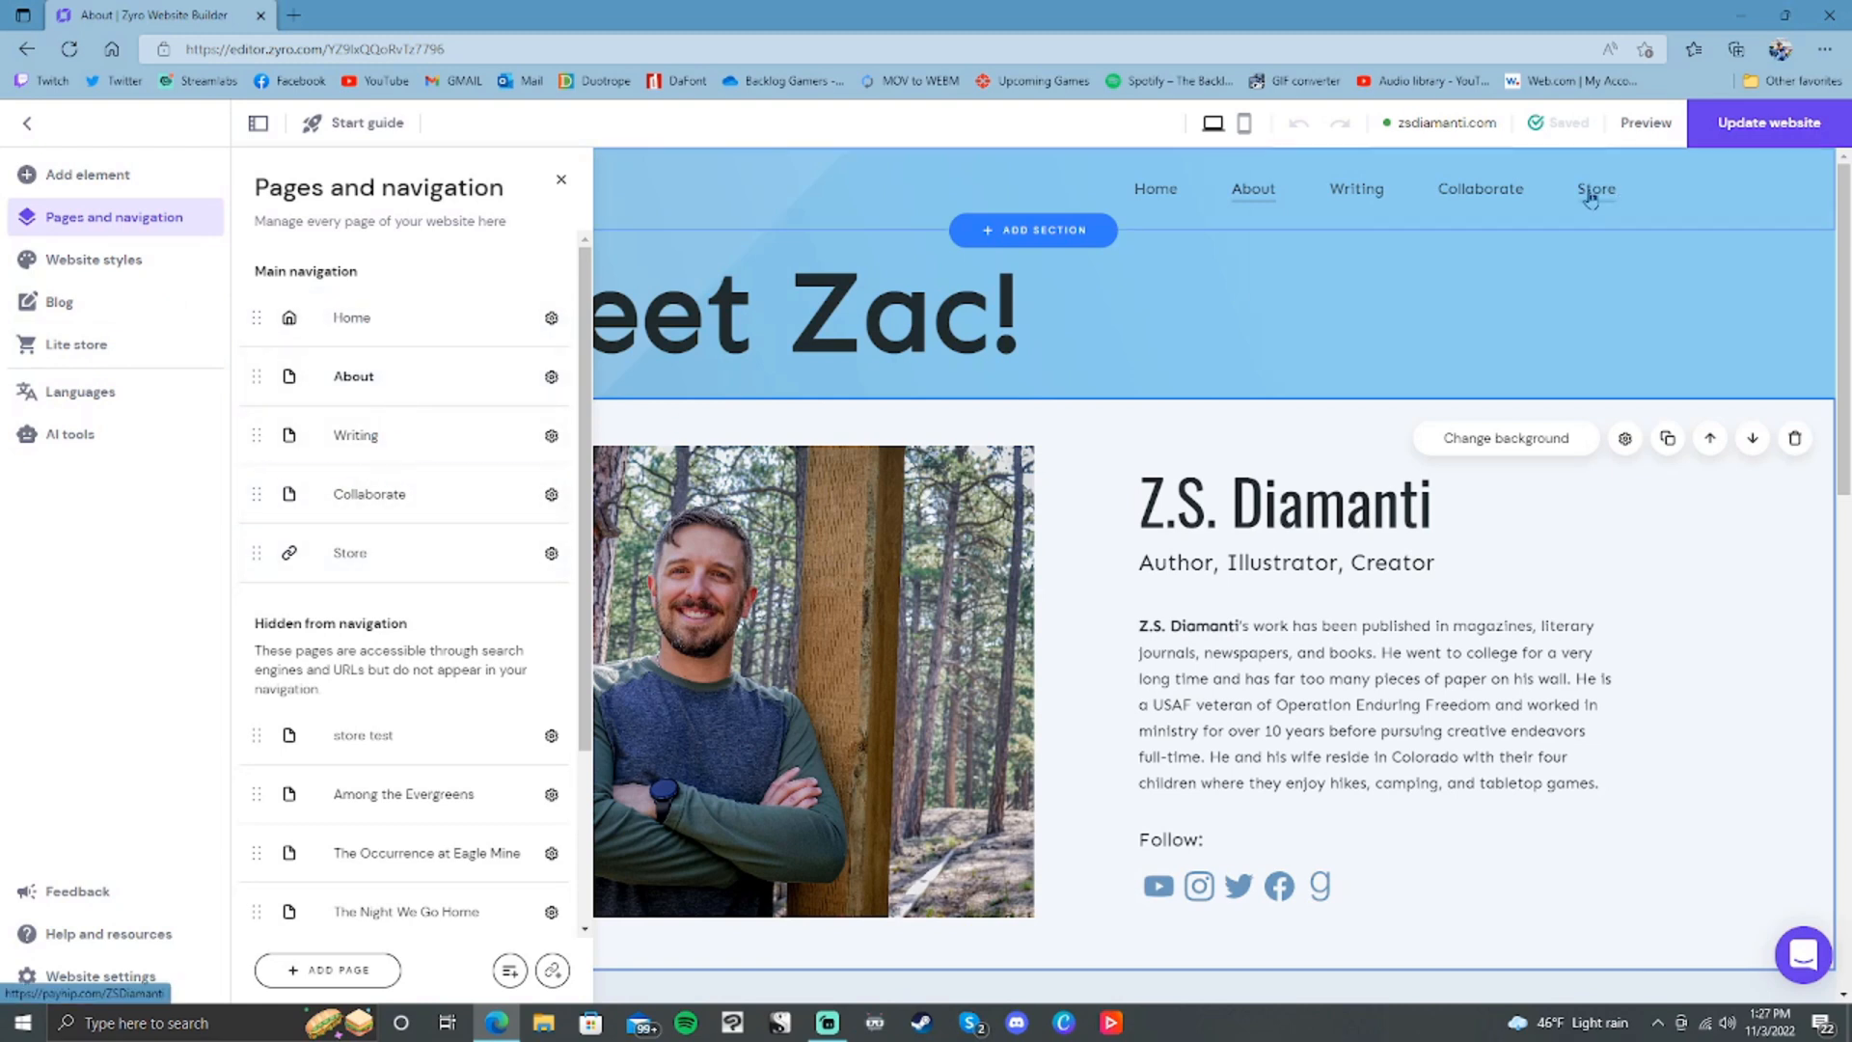
scroll(429, 738, down, 3)
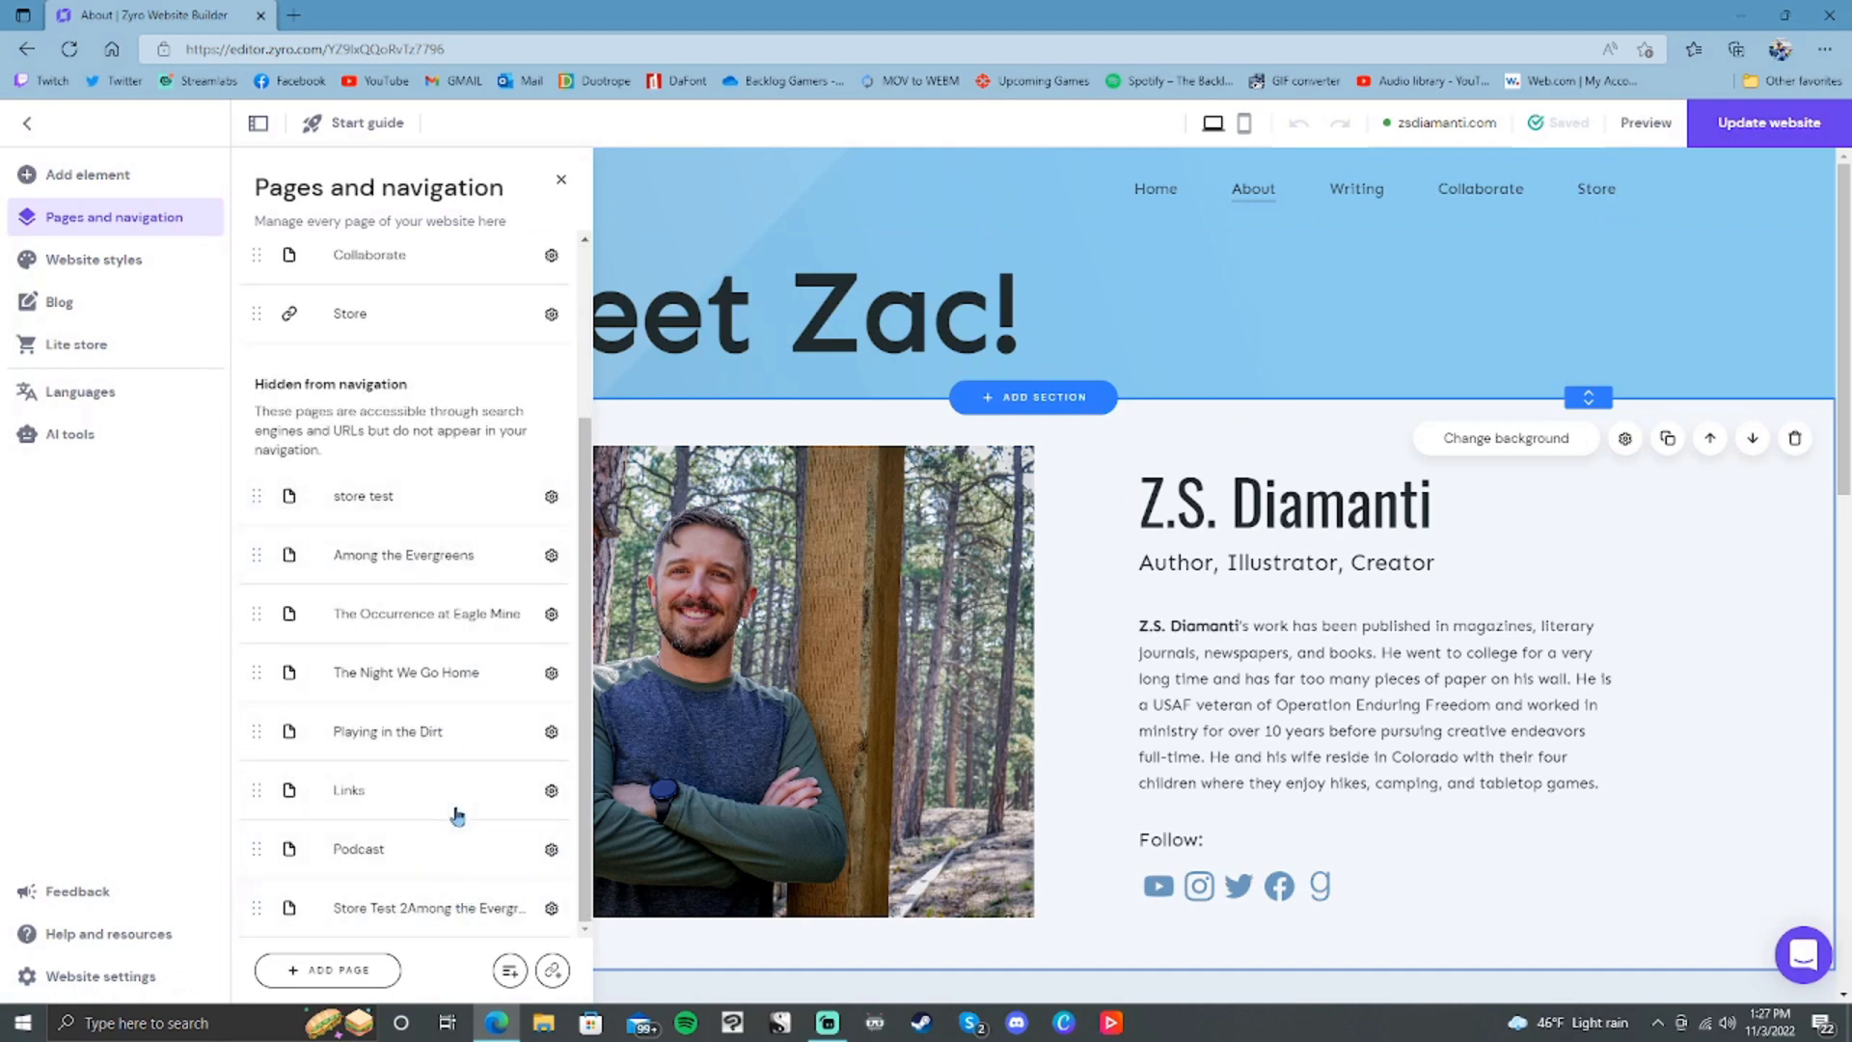
click(1233, 278)
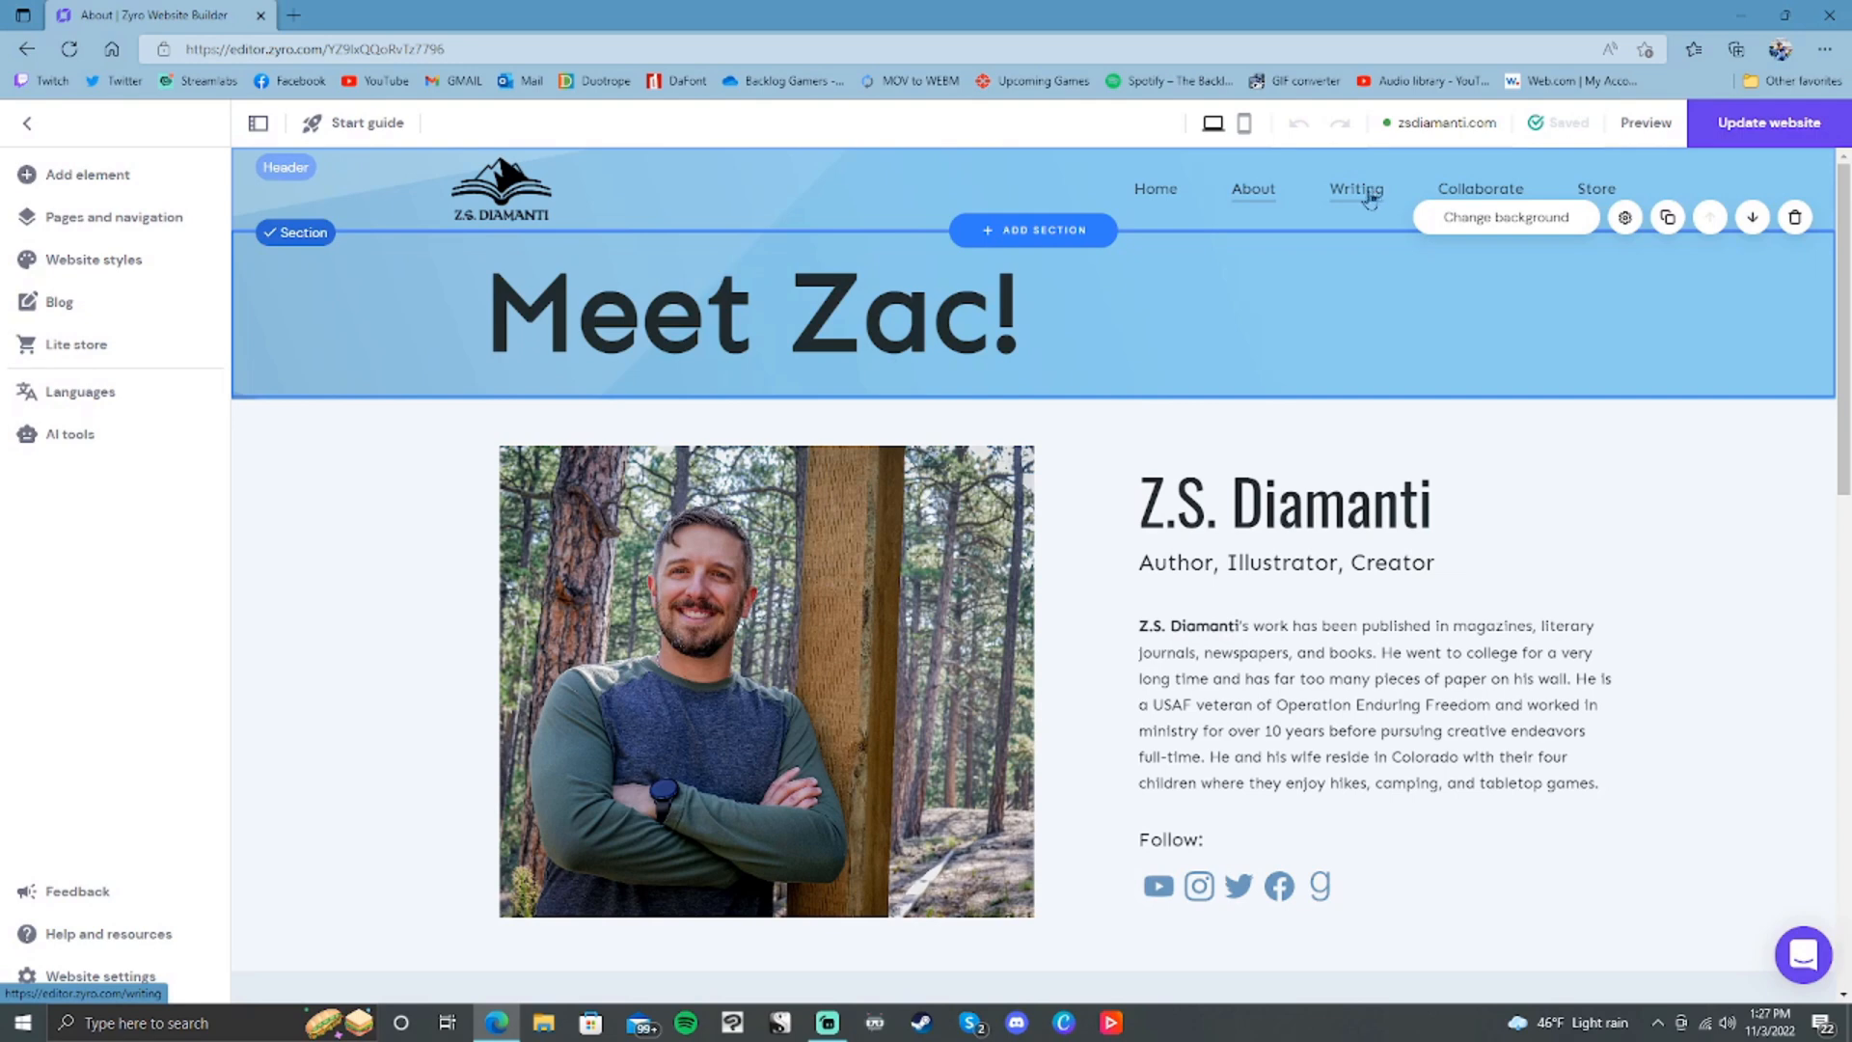
scroll(1254, 482, down, 6)
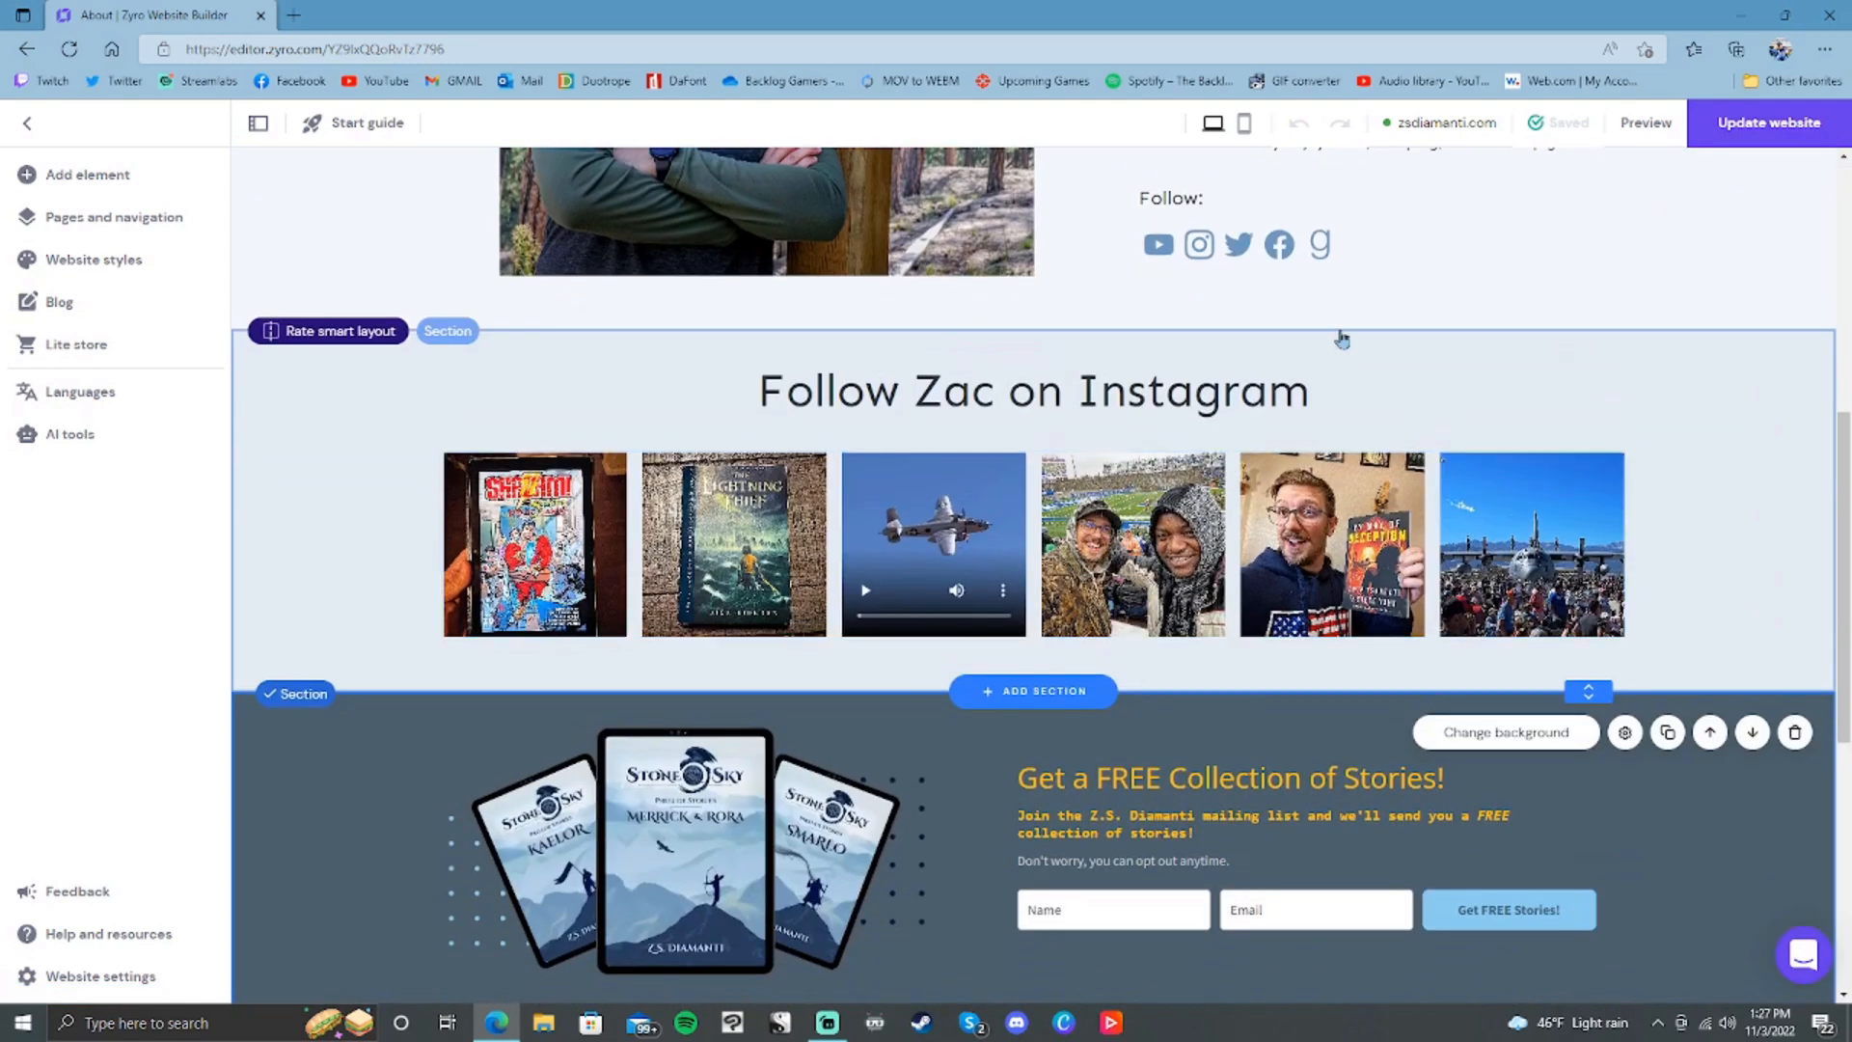
scroll(1289, 367, up, 6)
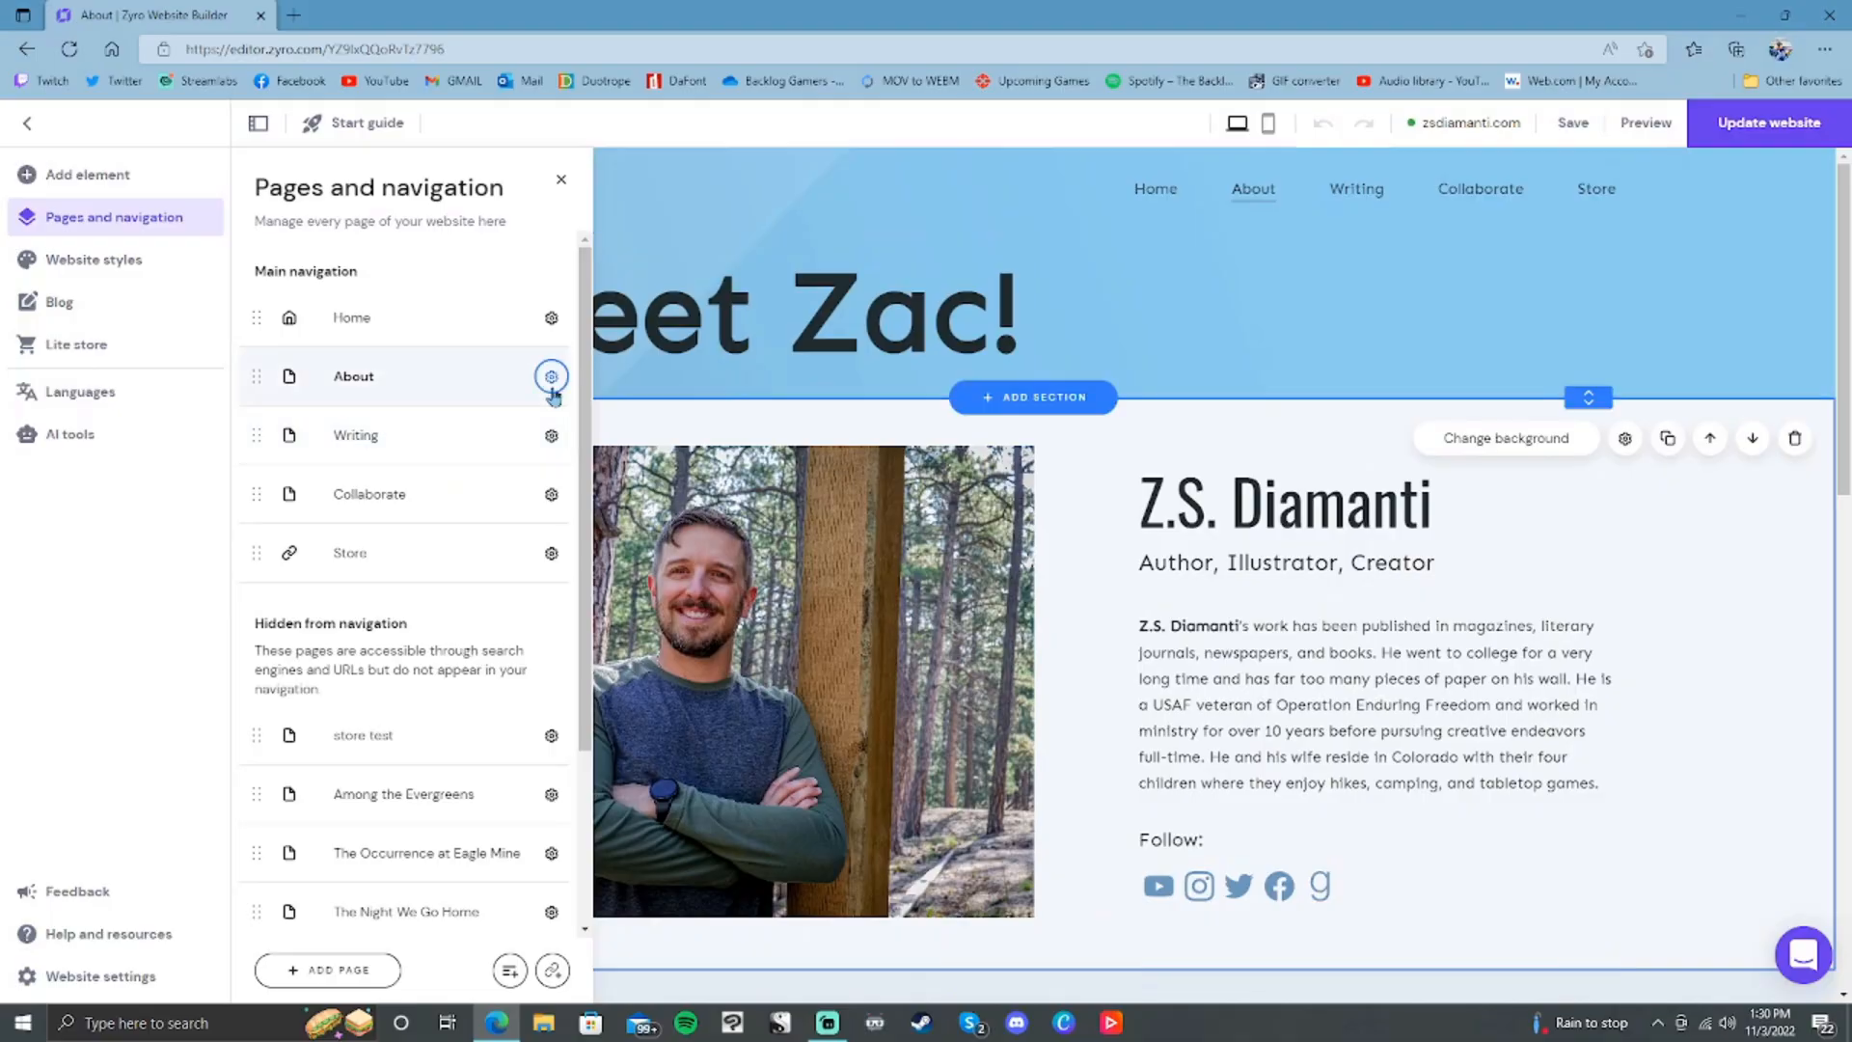
Step: Duplicate the About page and move the copy into the pages hidden from navigation
click(550, 376)
click(662, 559)
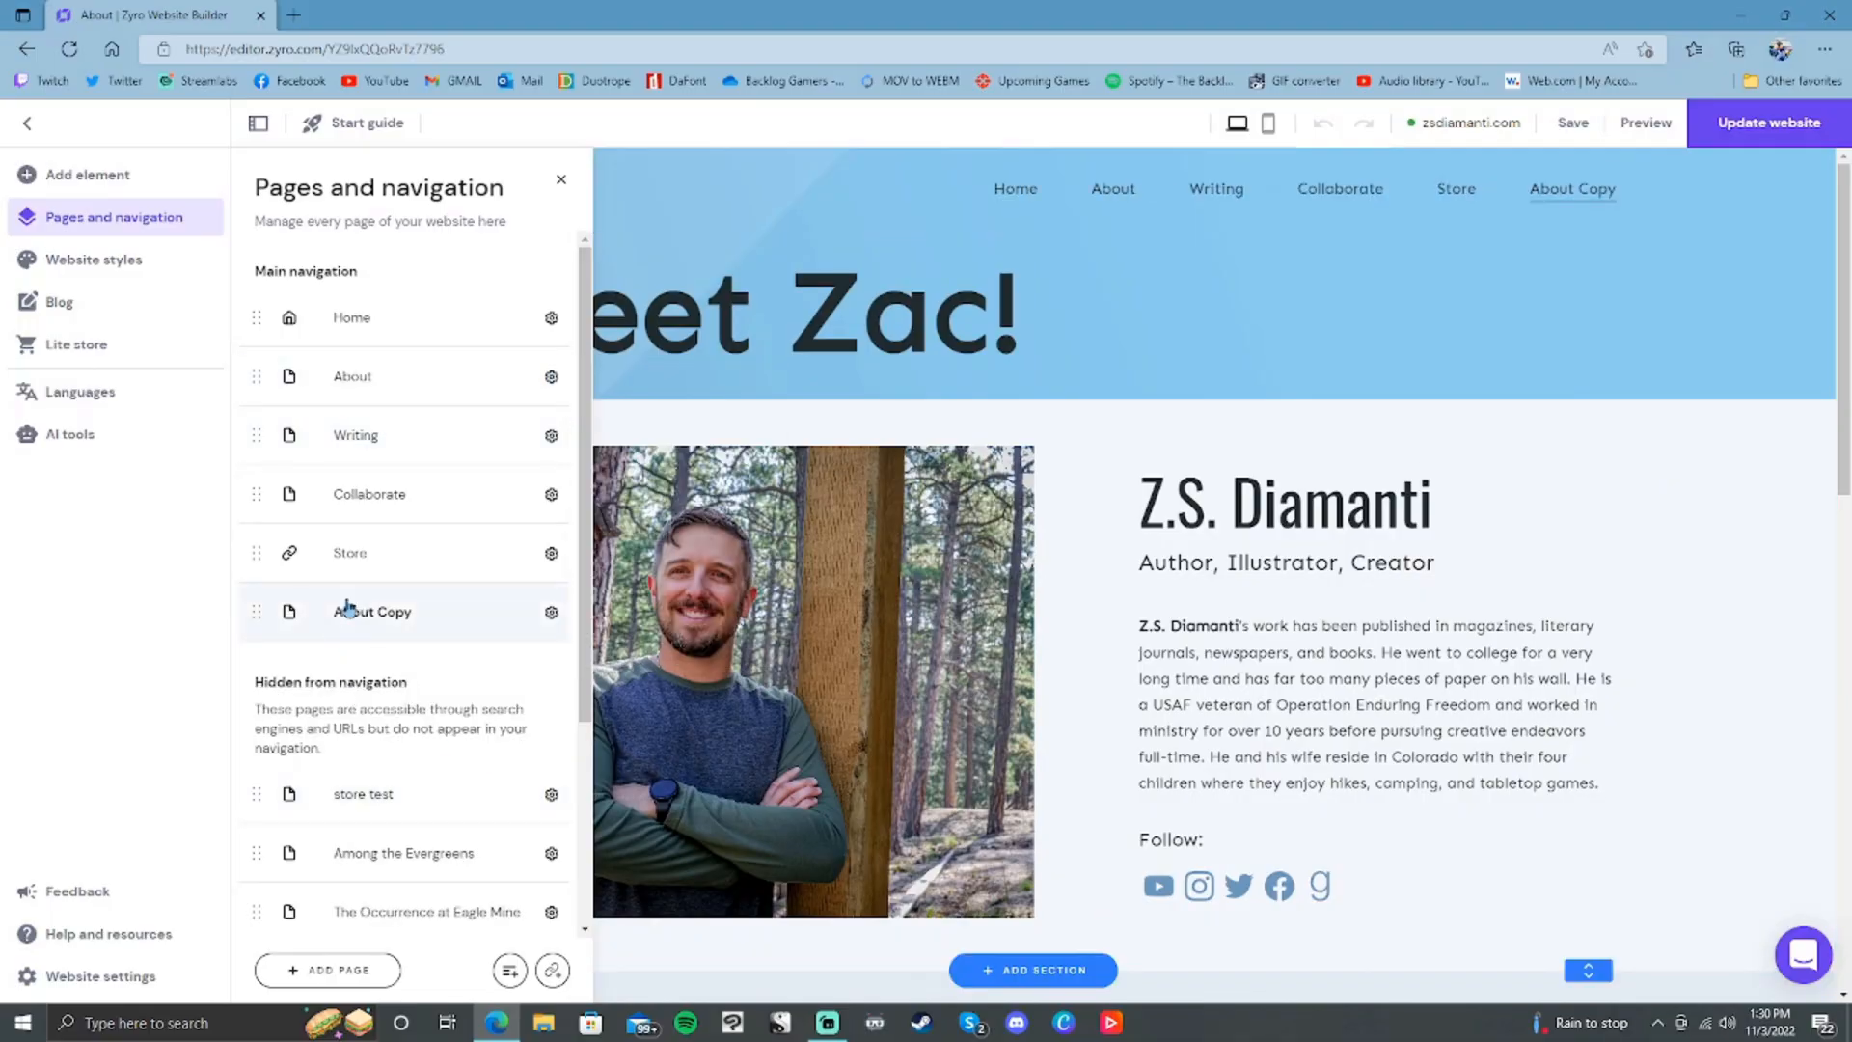
drag(256, 612, 257, 772)
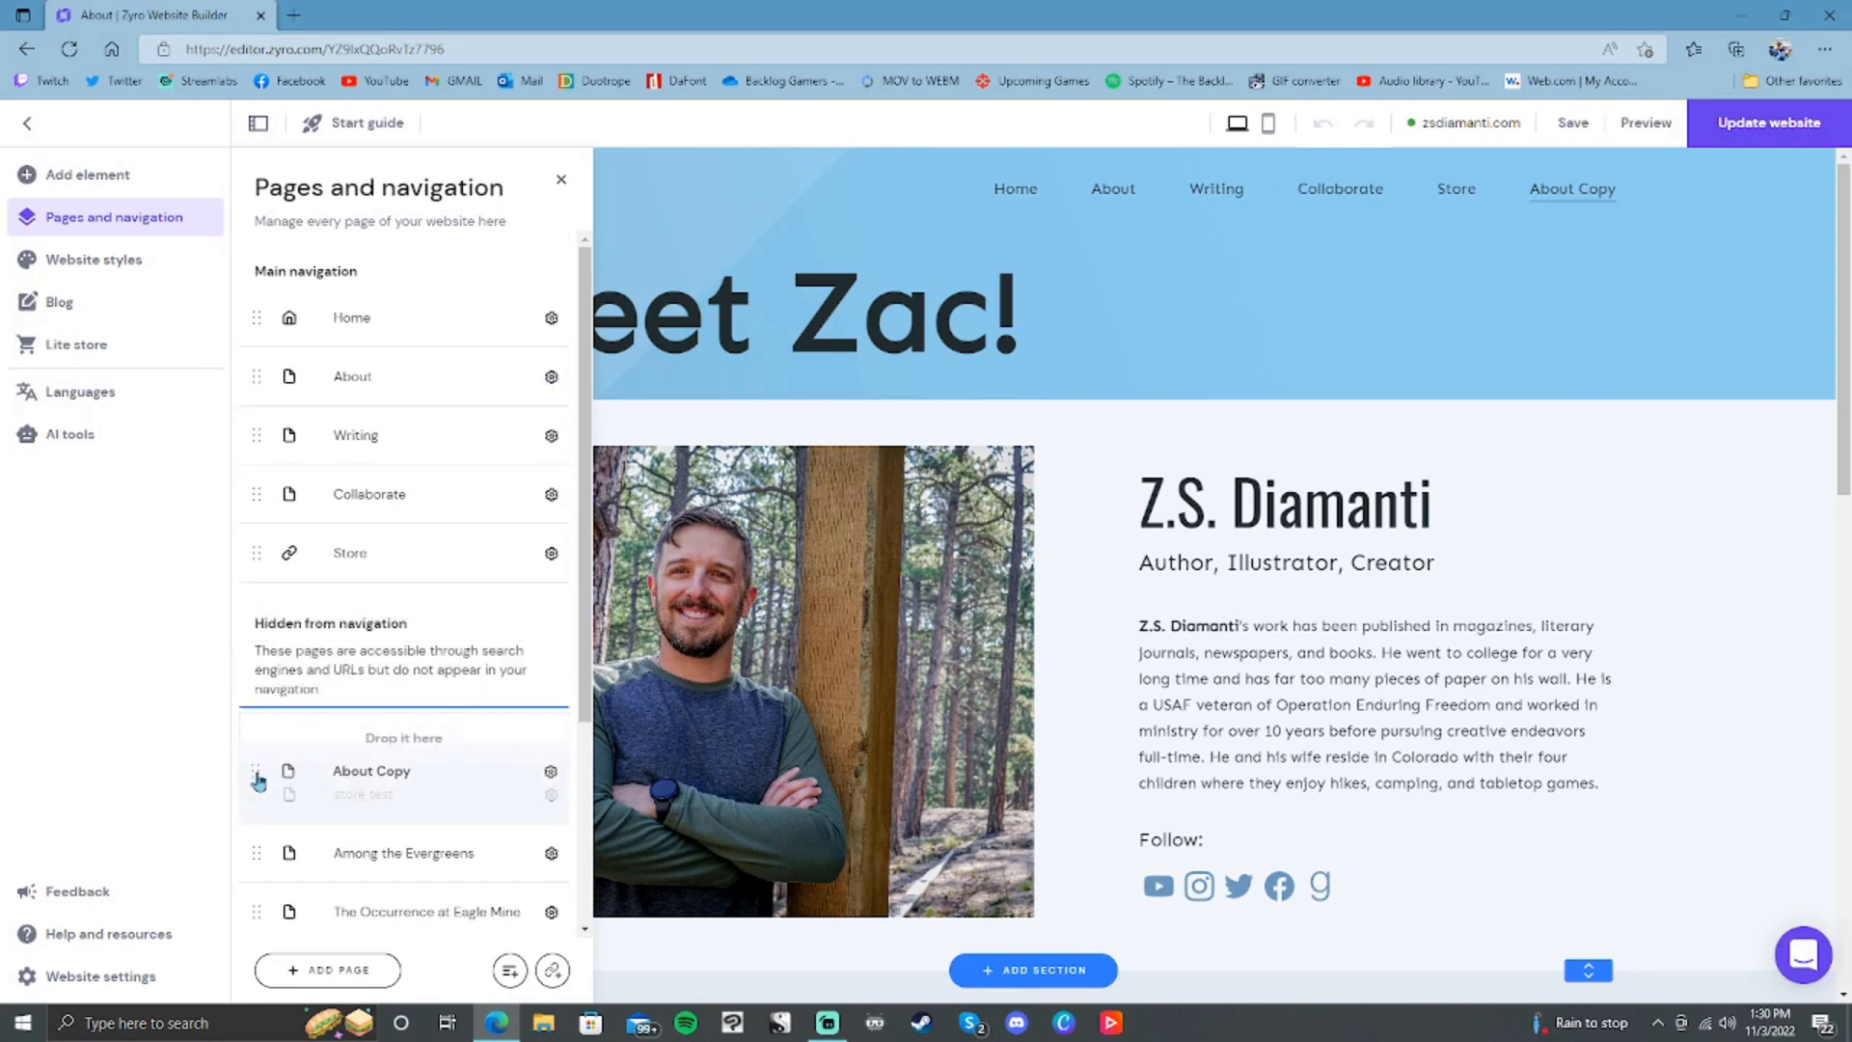
click(1101, 503)
Step: Replace the copied page's main heading with "TEST Page" and widen its text box to fit on one line
click(829, 311)
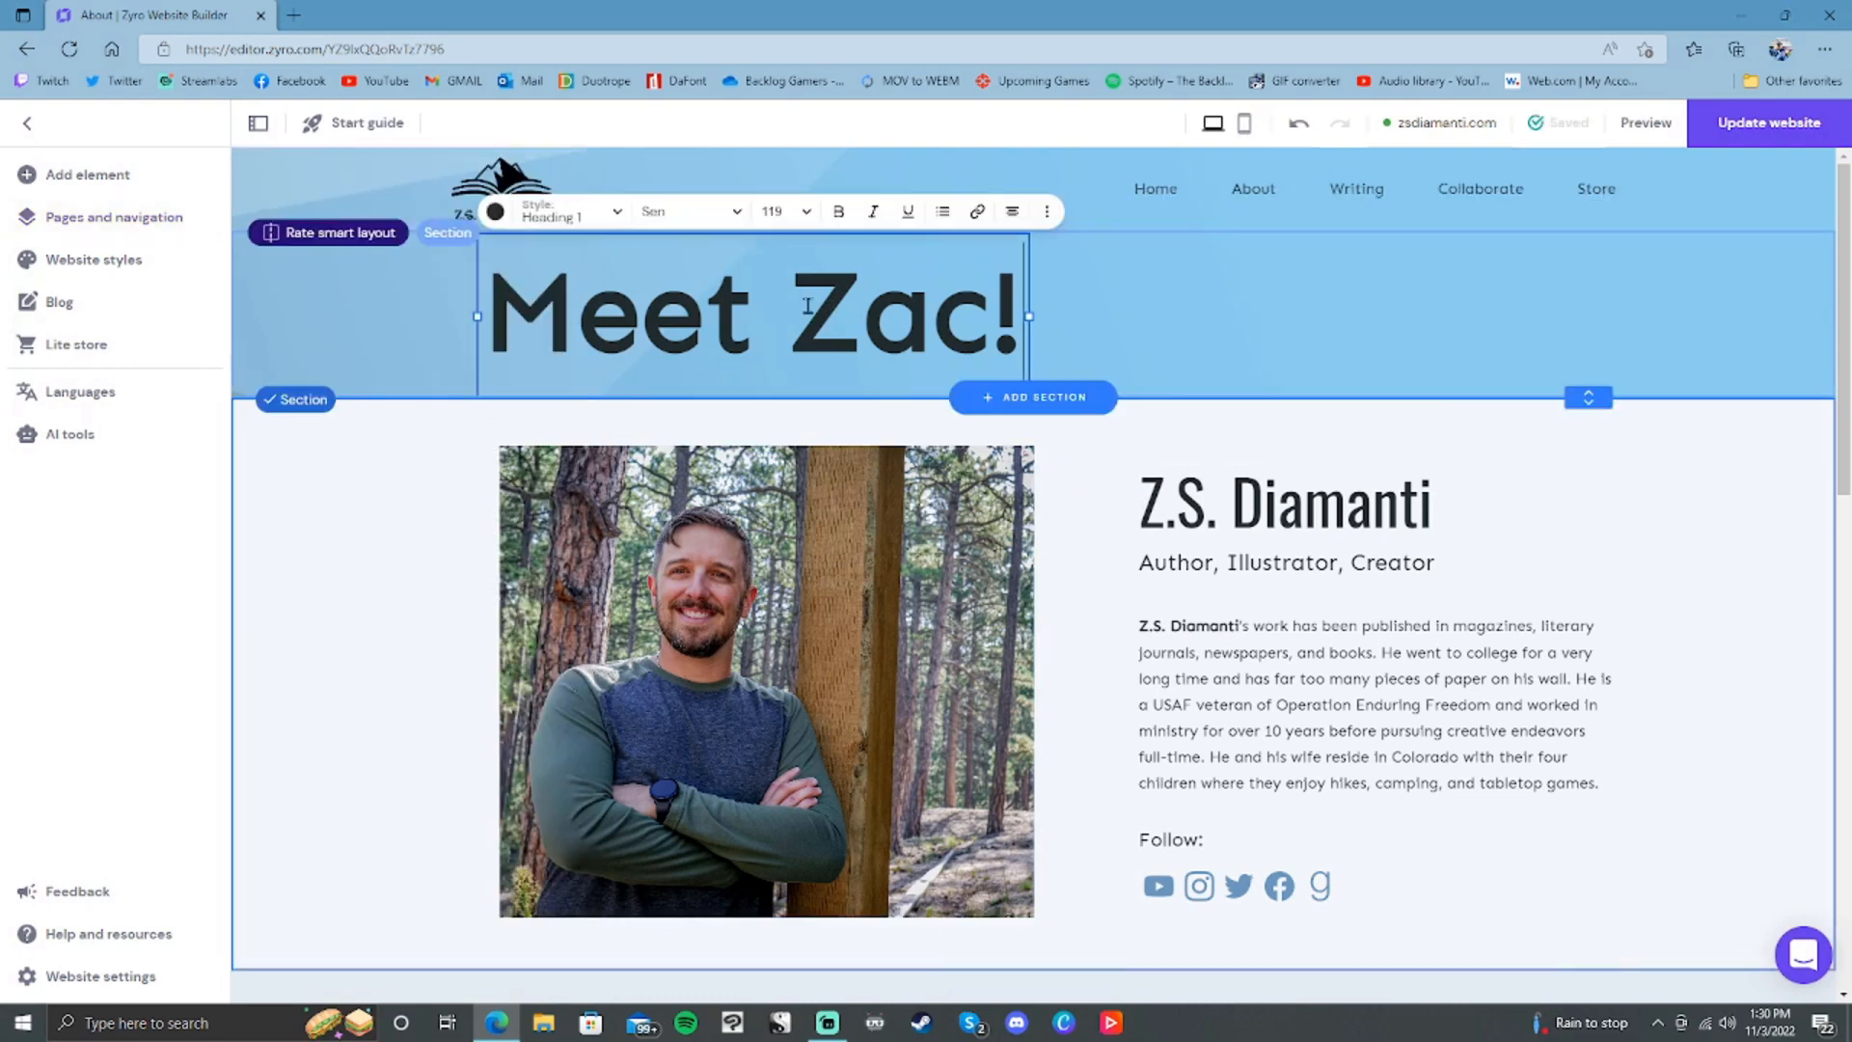
triple_click(930, 299)
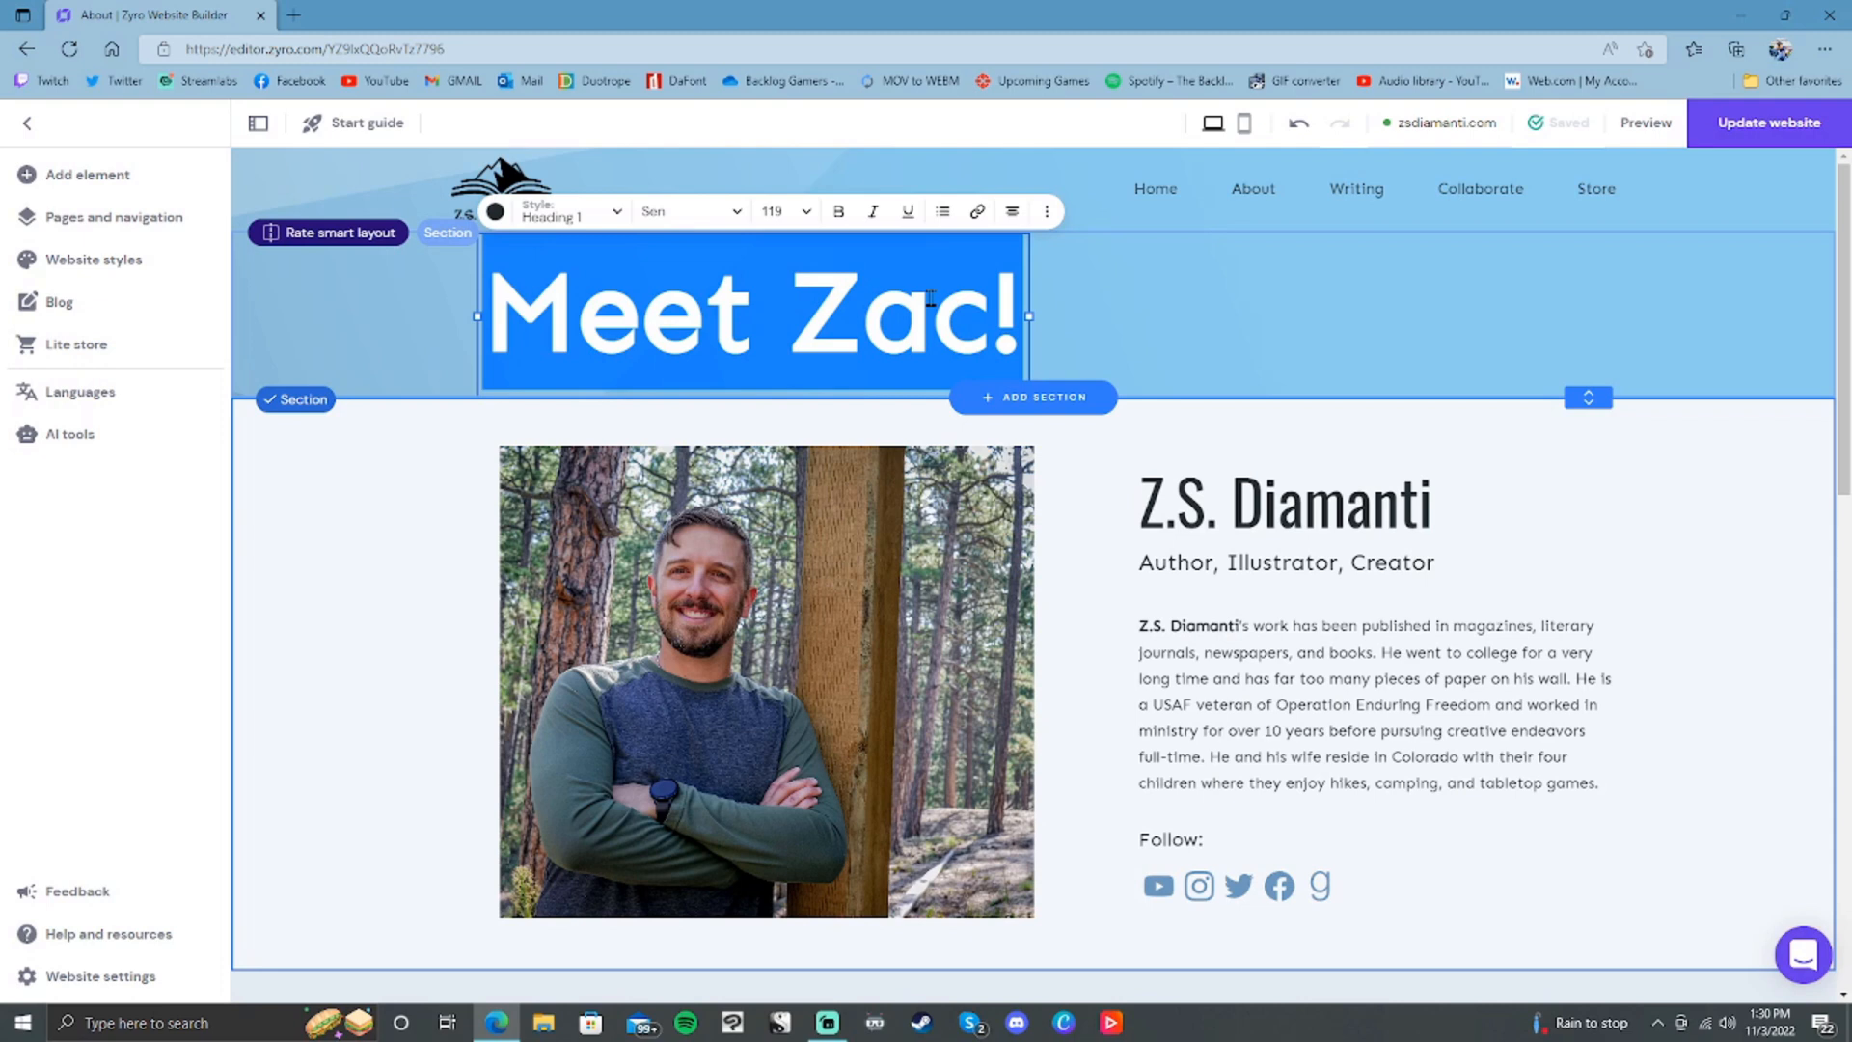
text(TEST Page)
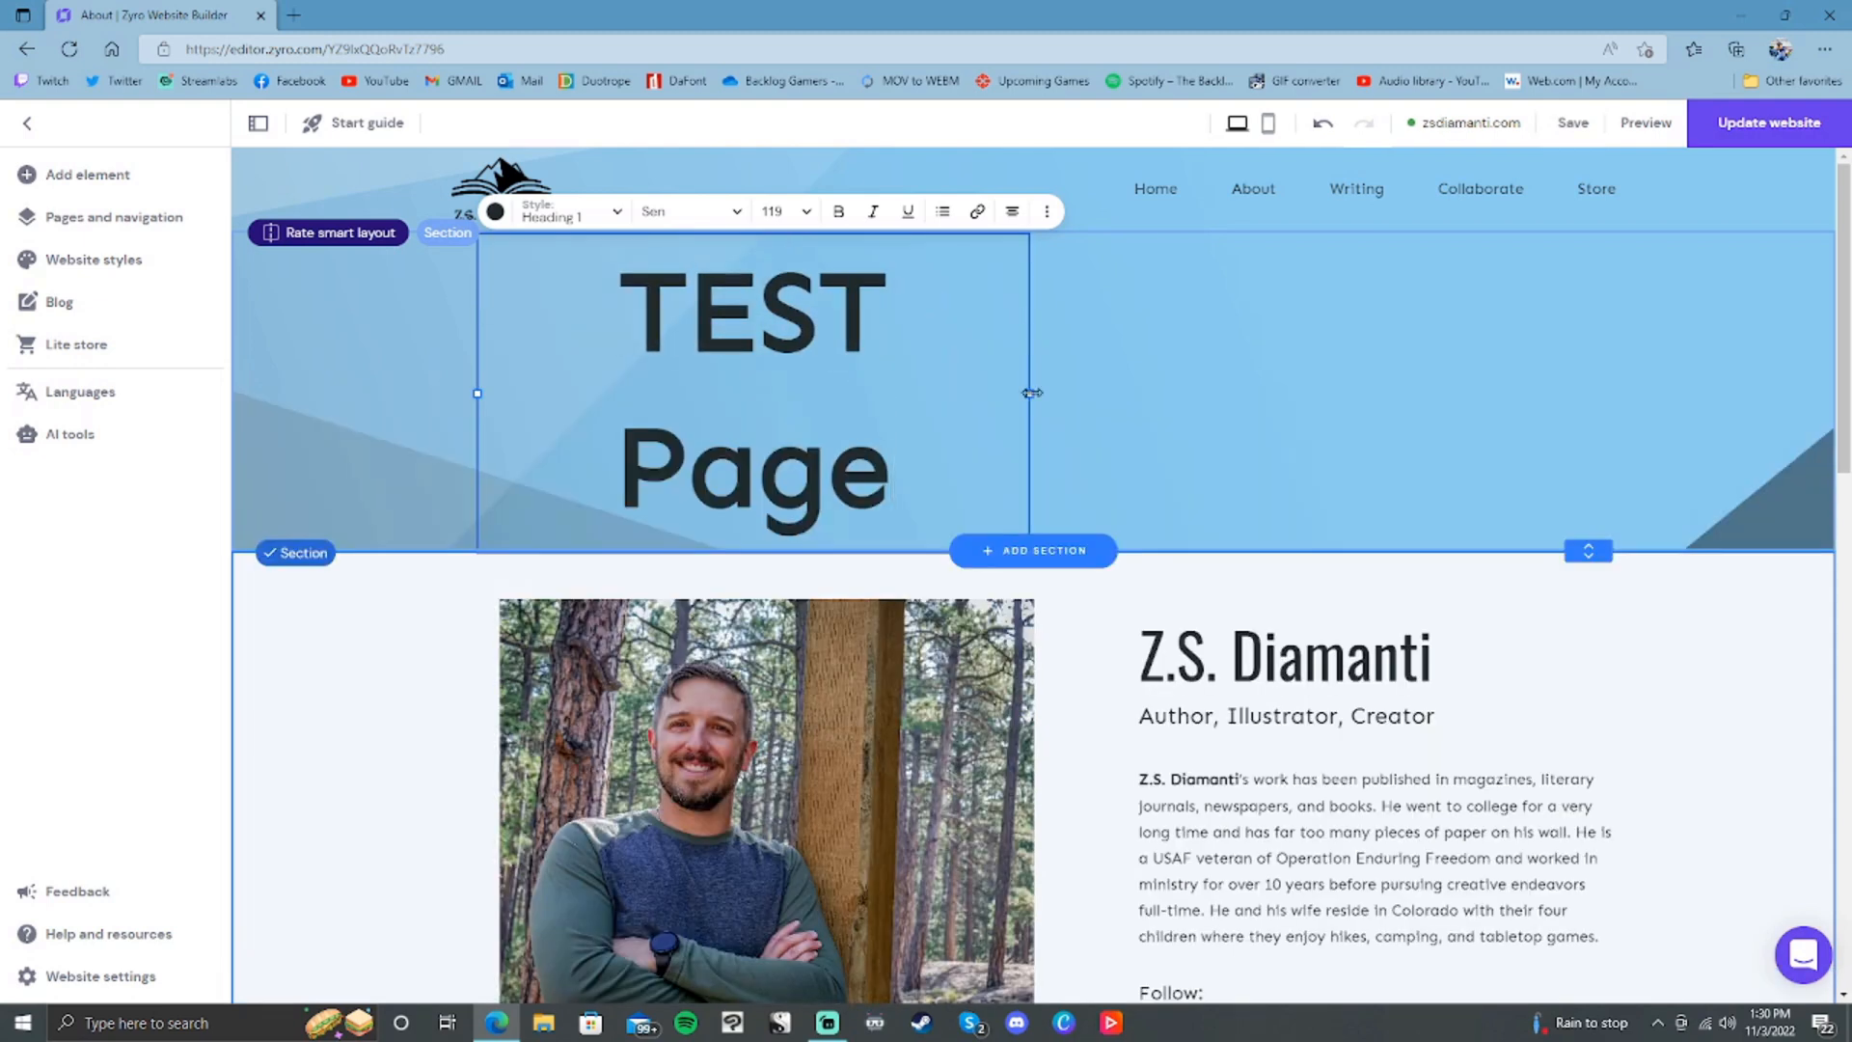
drag(1031, 393, 1090, 392)
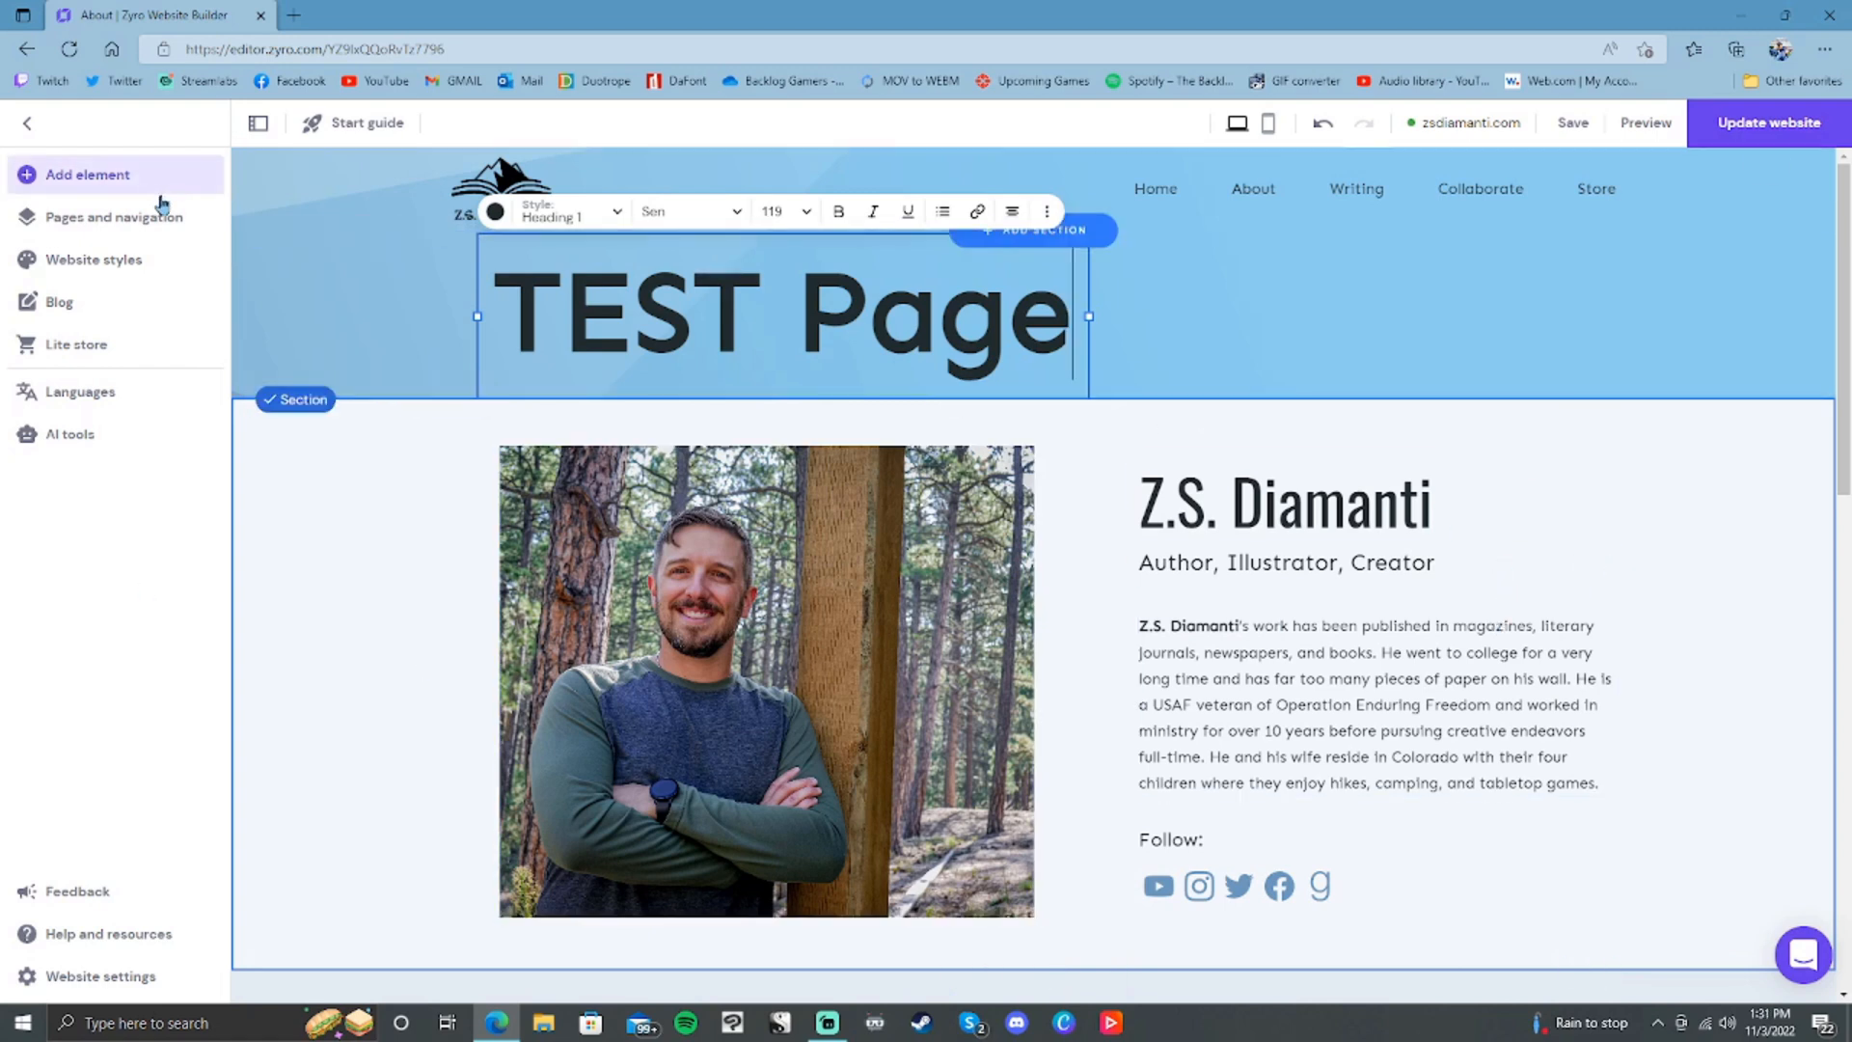
Step: Add a social icons element beside the existing Follow icons in the author bio section
click(154, 230)
click(120, 177)
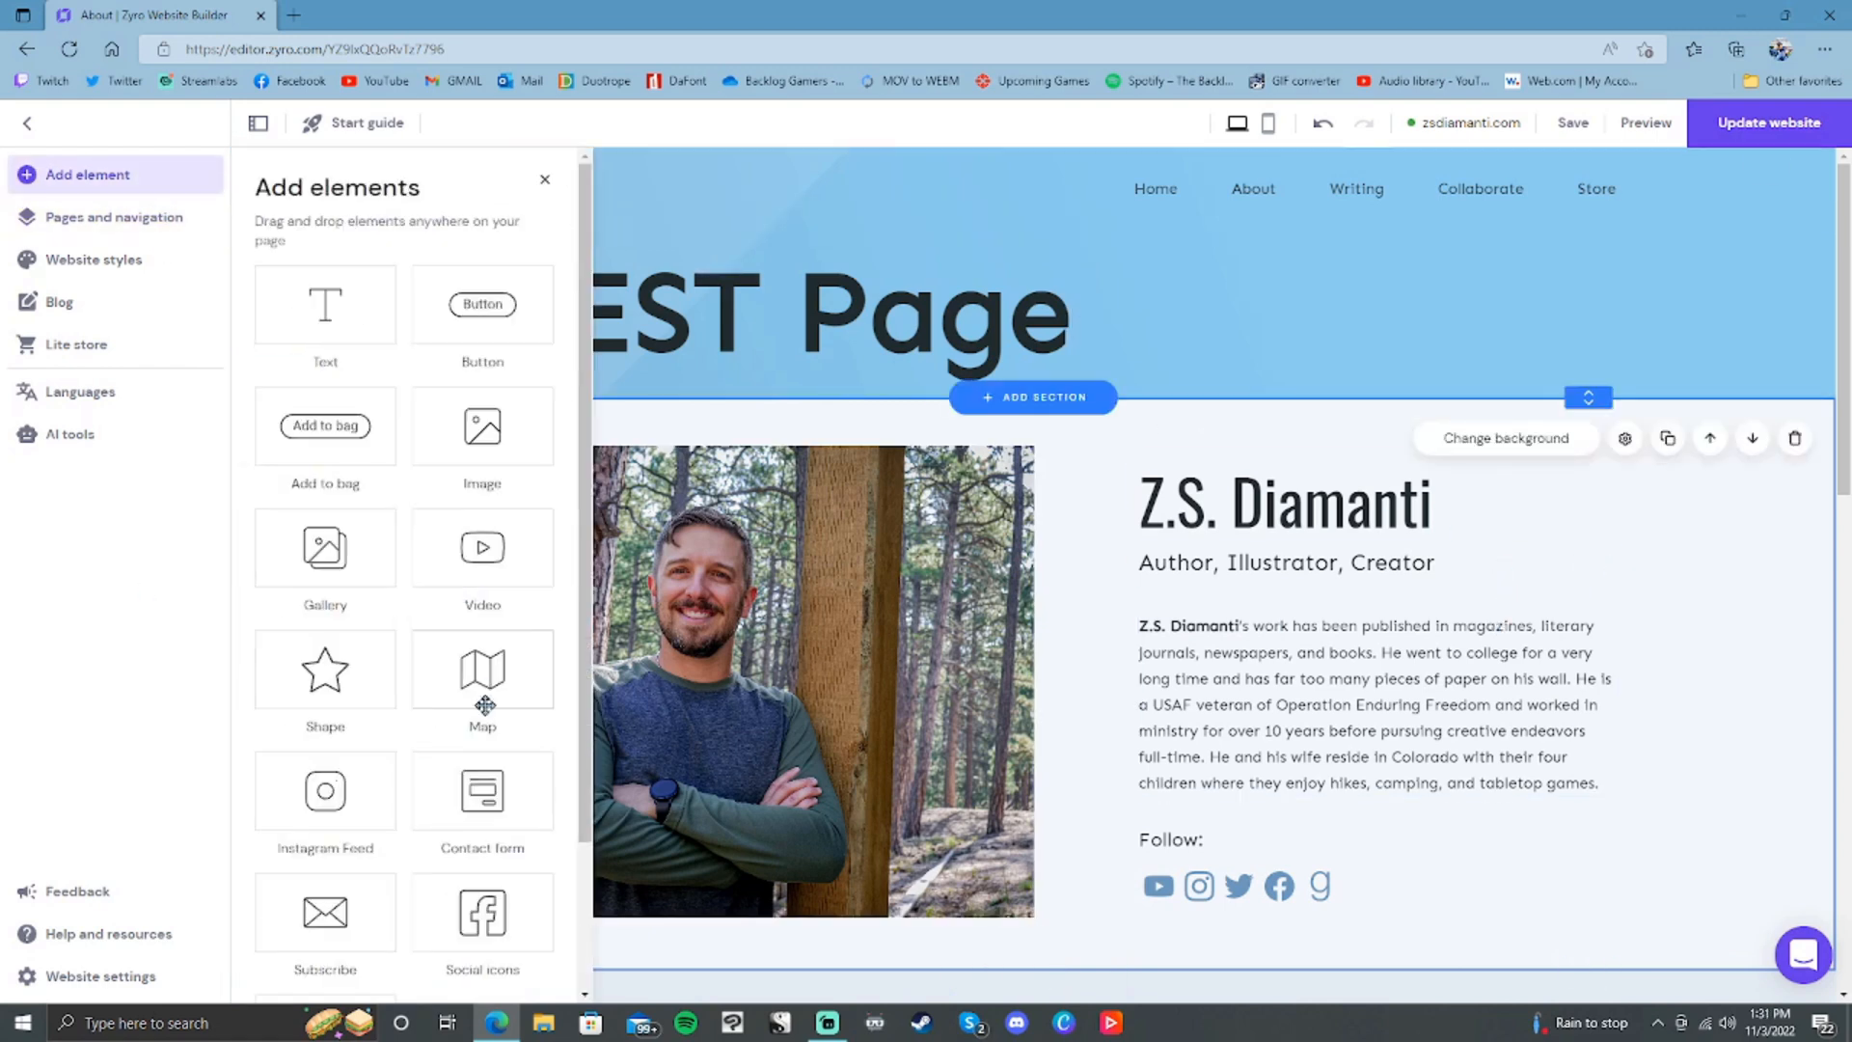
scroll(1501, 496, down, 3)
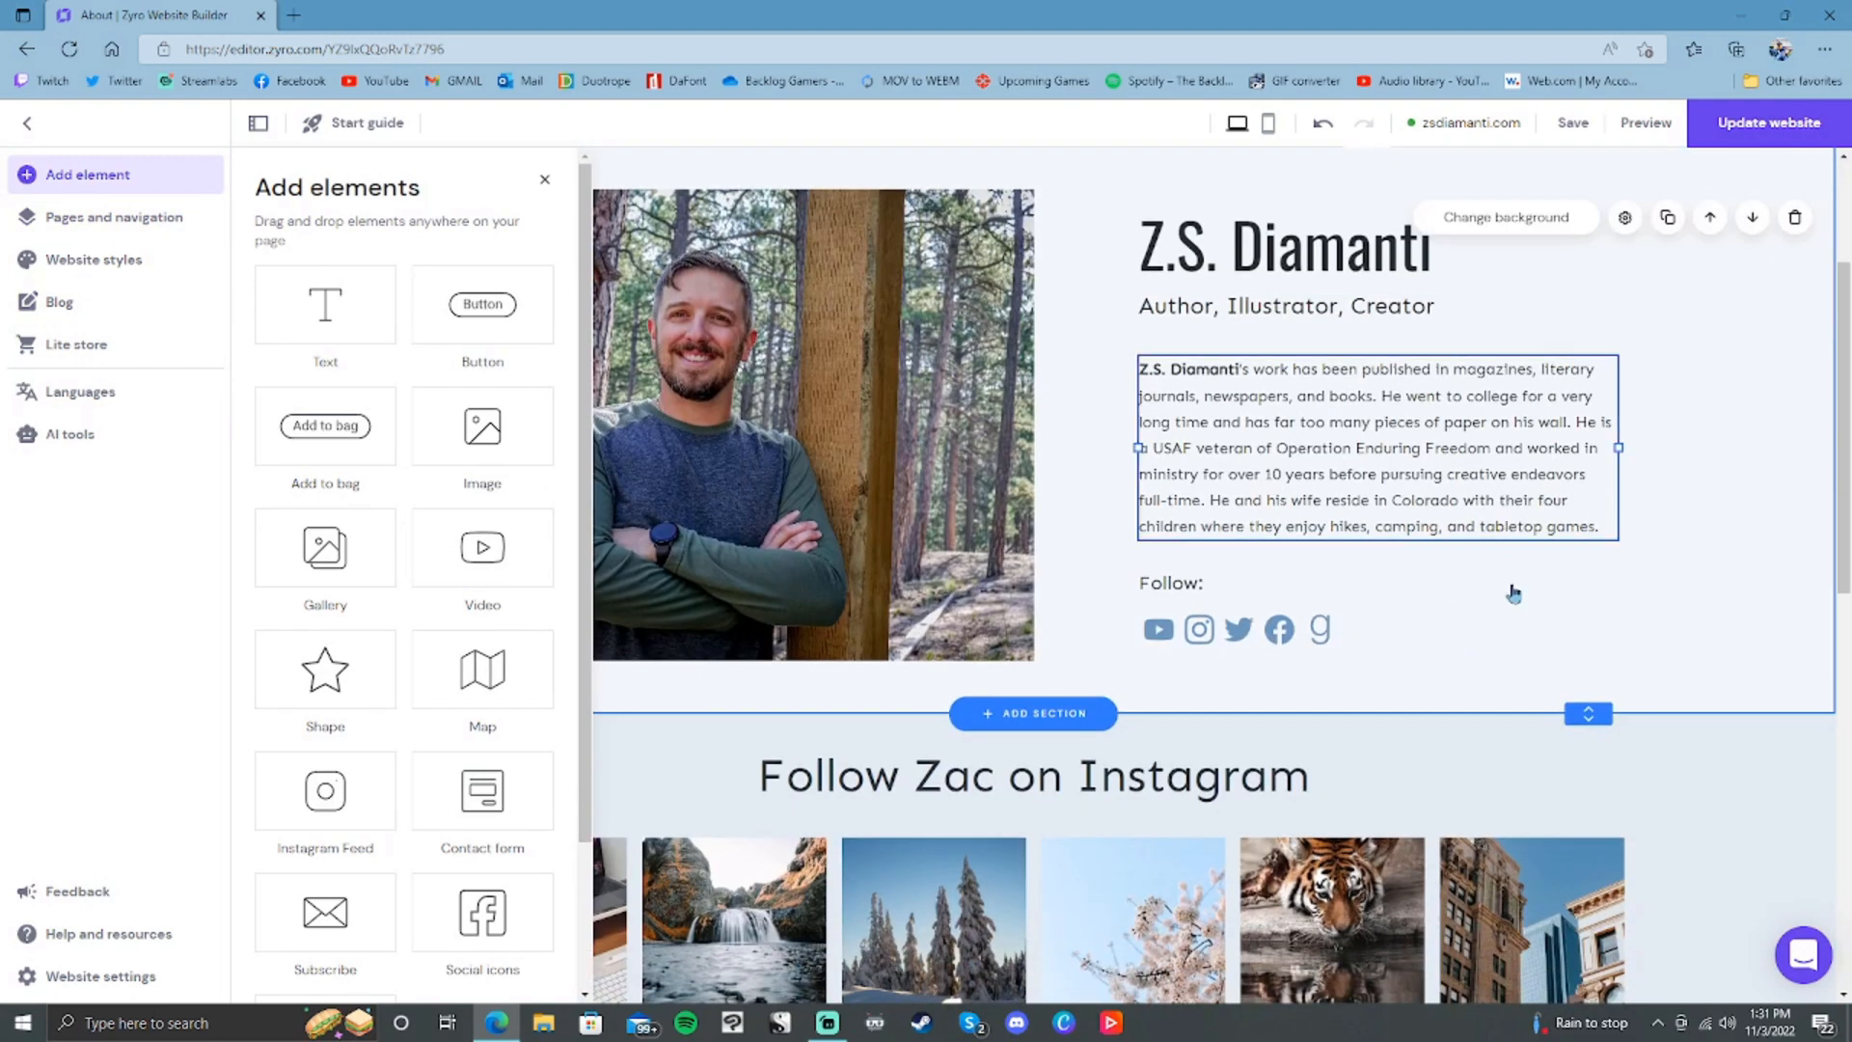
click(1190, 632)
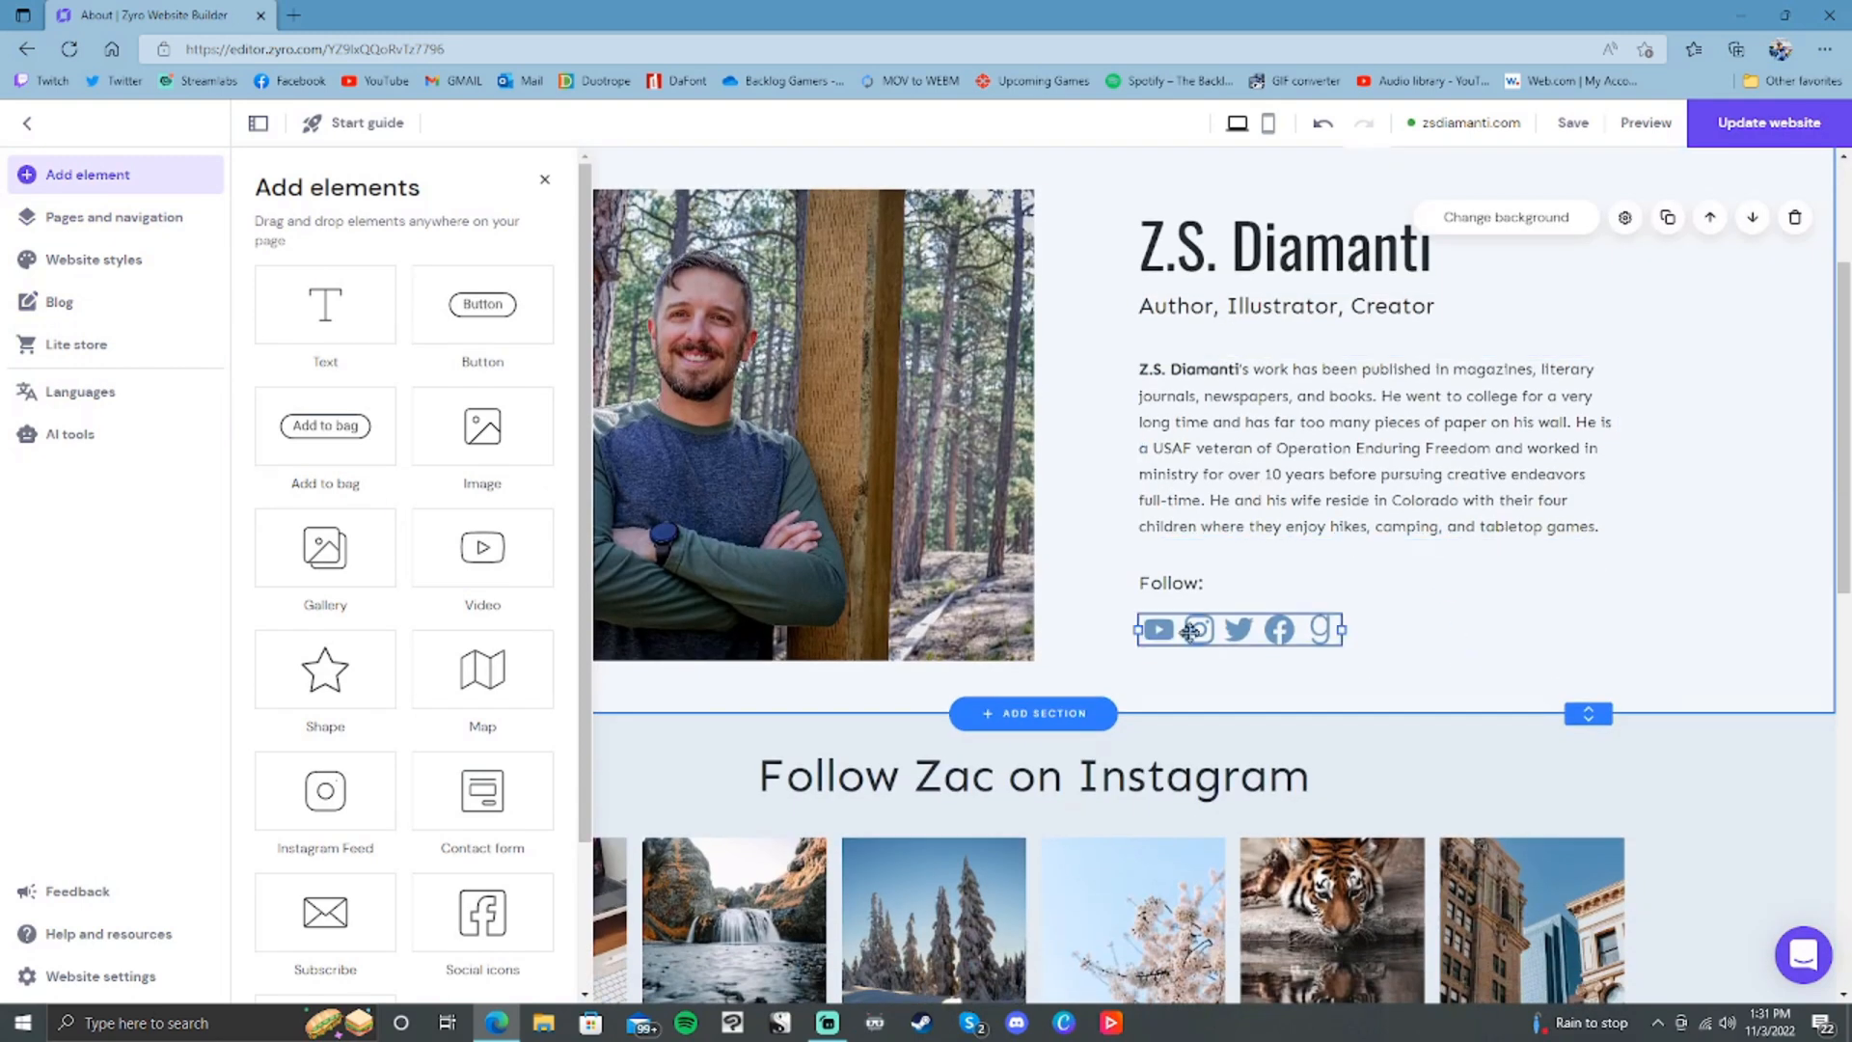
drag(478, 912, 1535, 617)
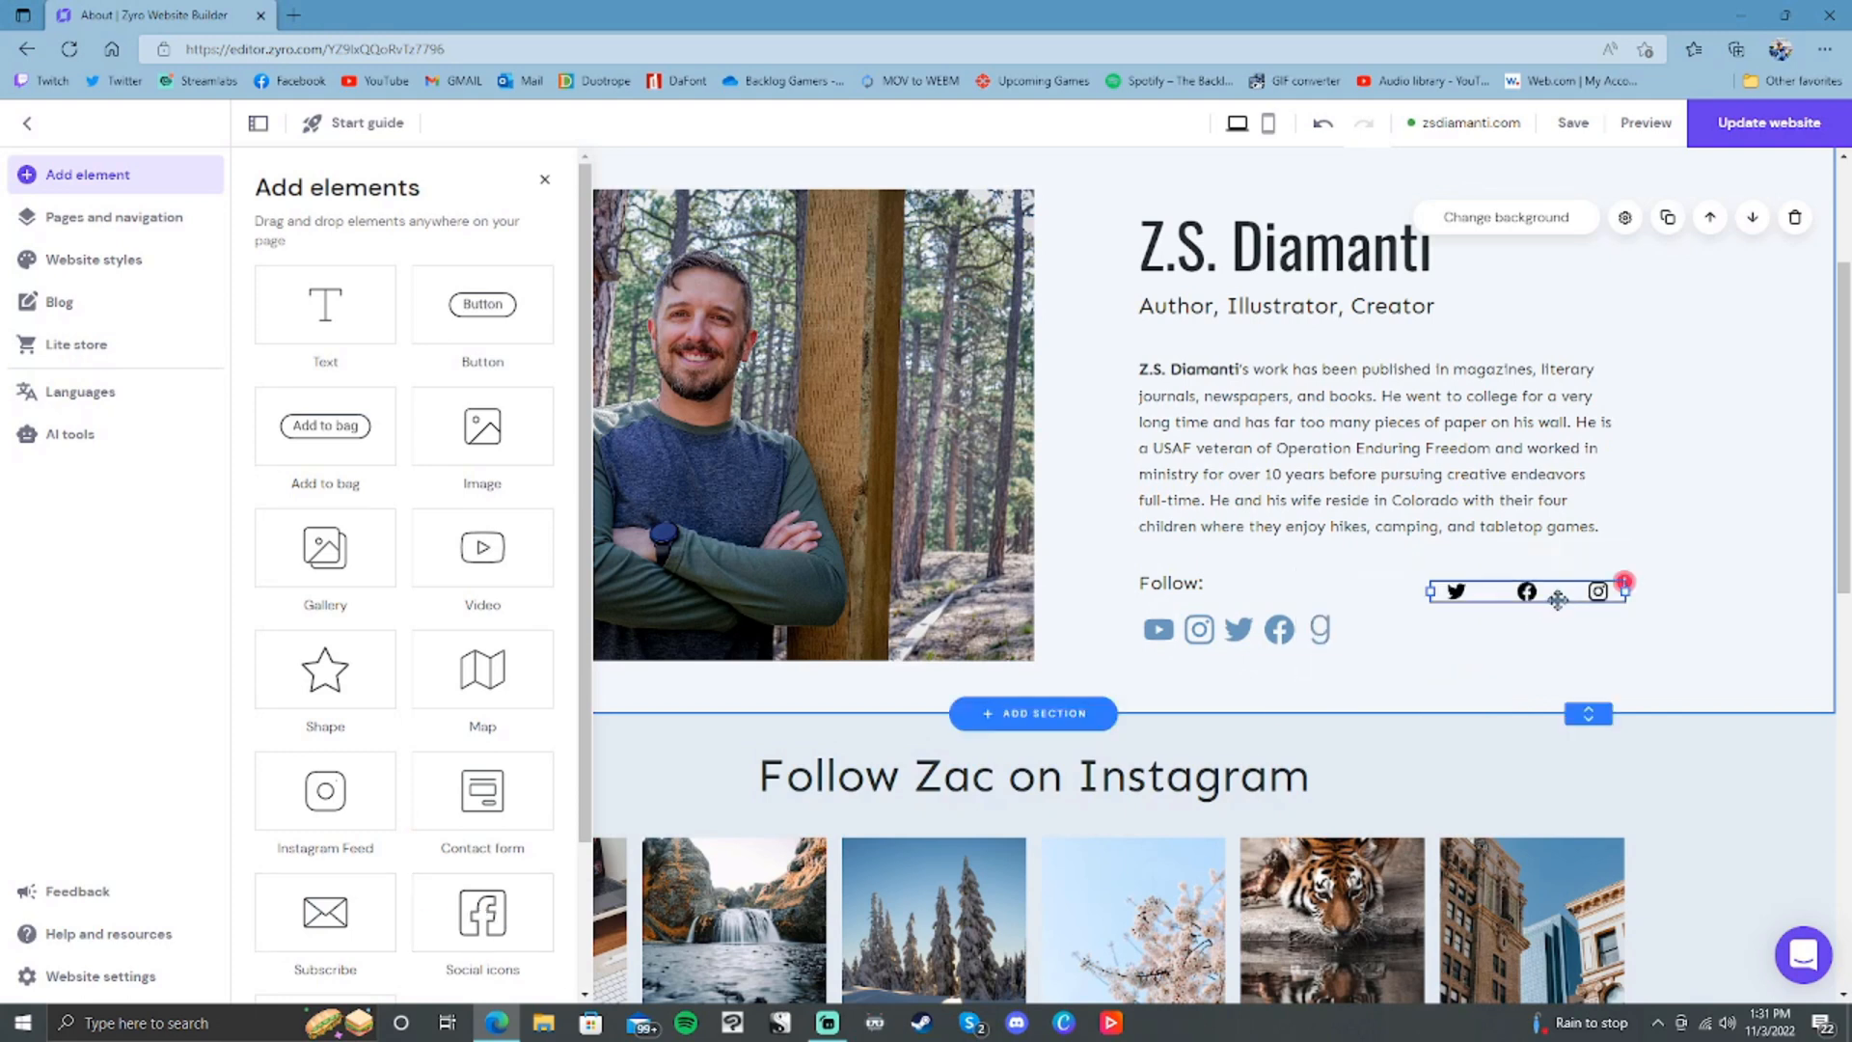
Step: Check the link settings of the new social icons element and delete the element
click(1549, 561)
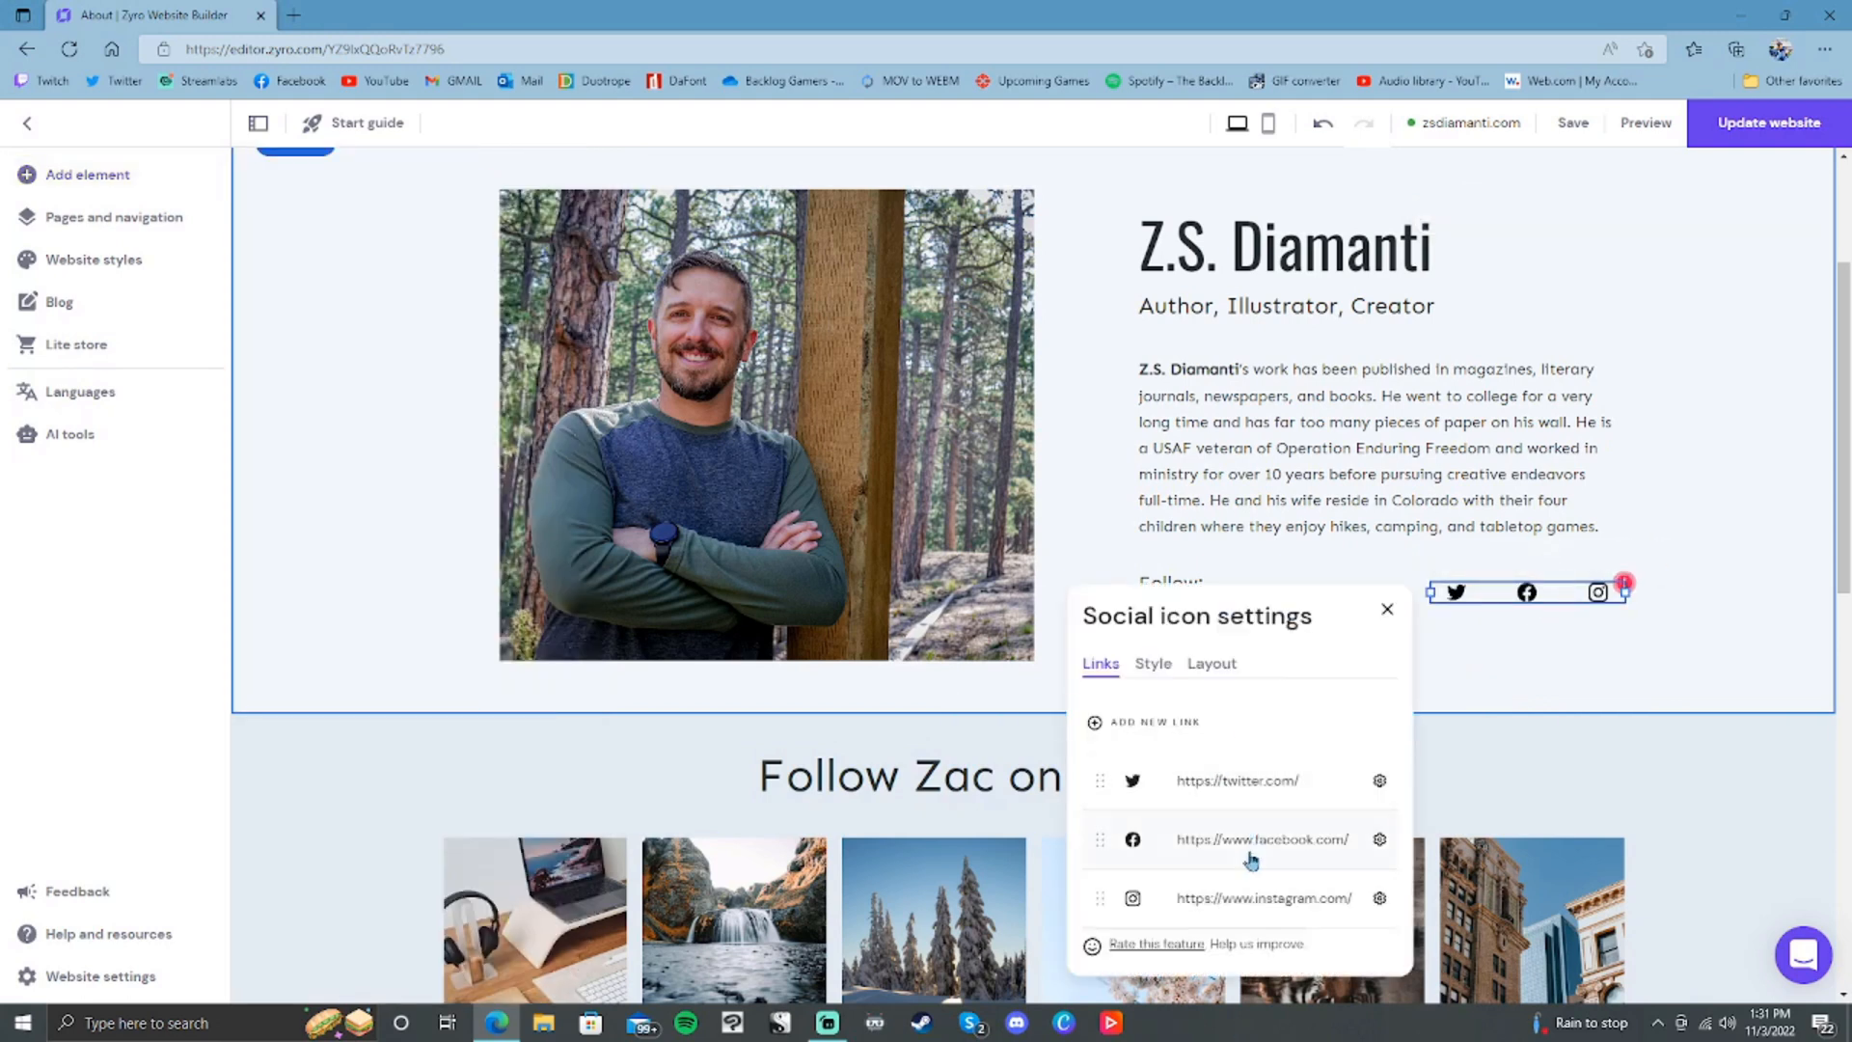
click(1388, 611)
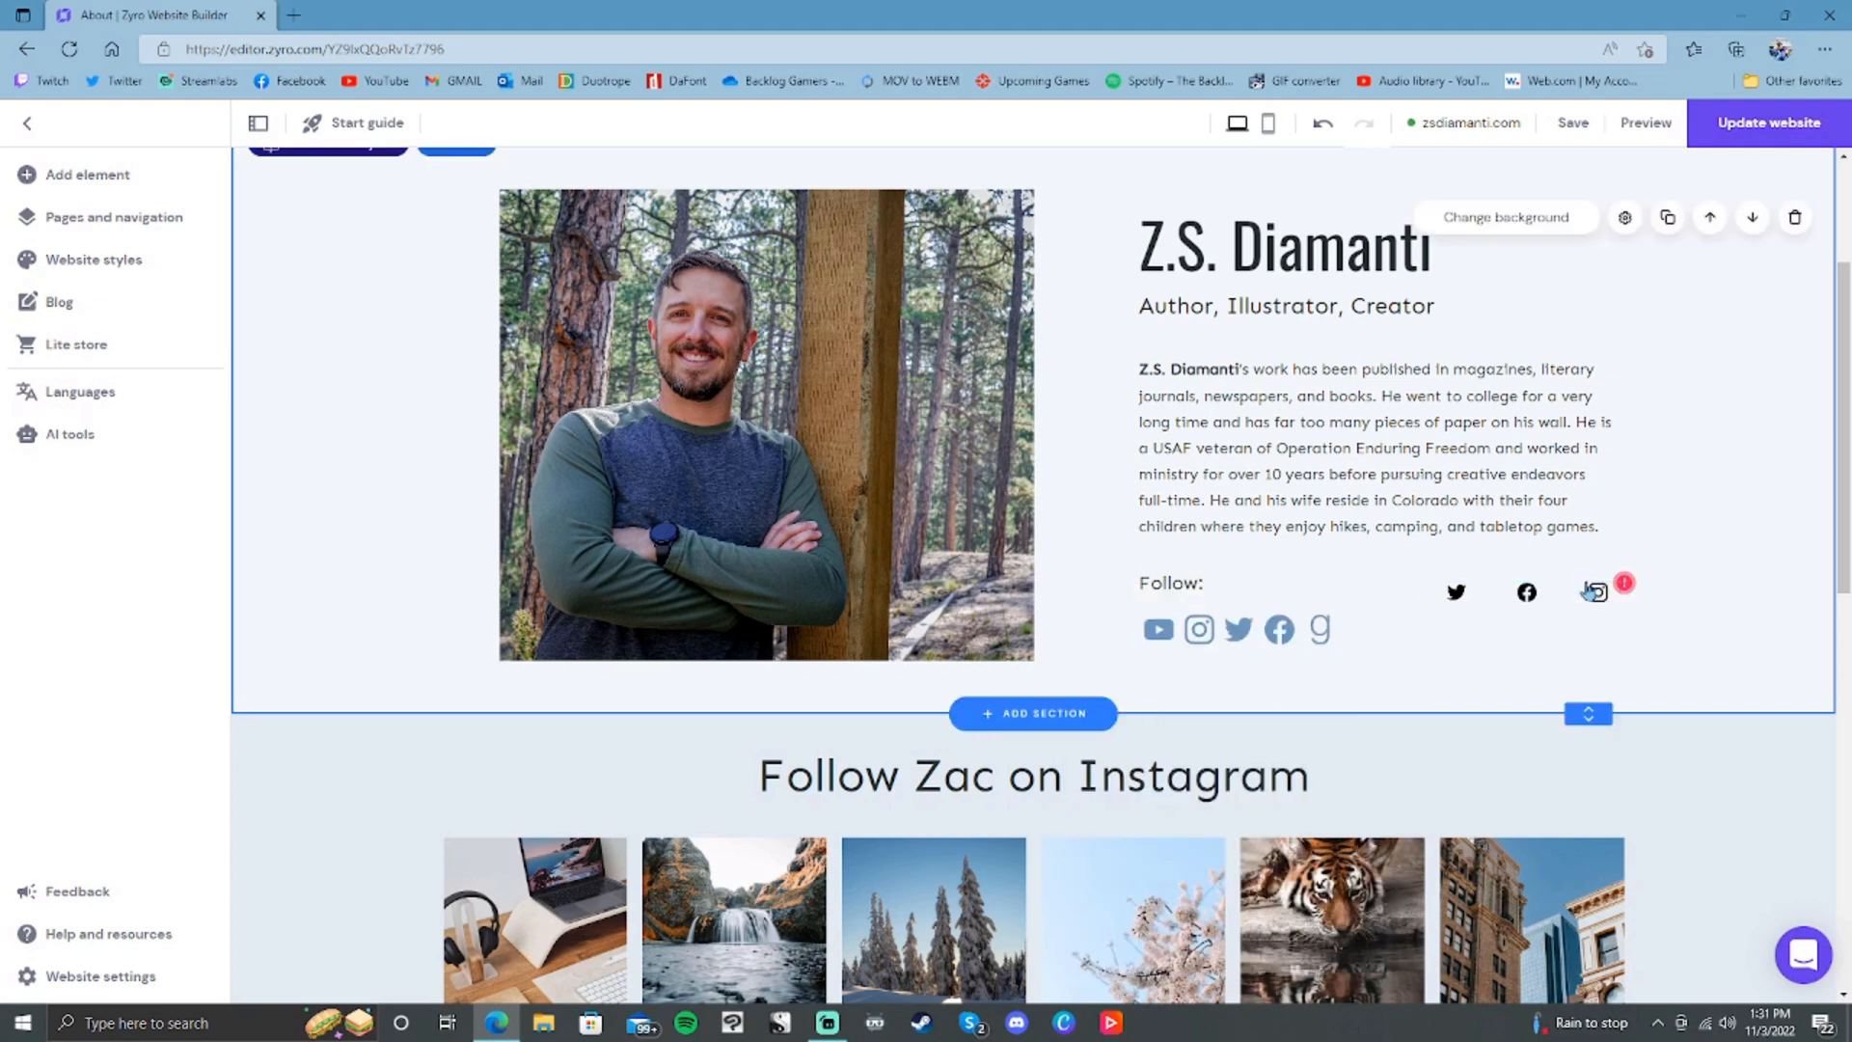
click(1582, 585)
Step: Review the site's page list and look through the test page's sections
click(85, 216)
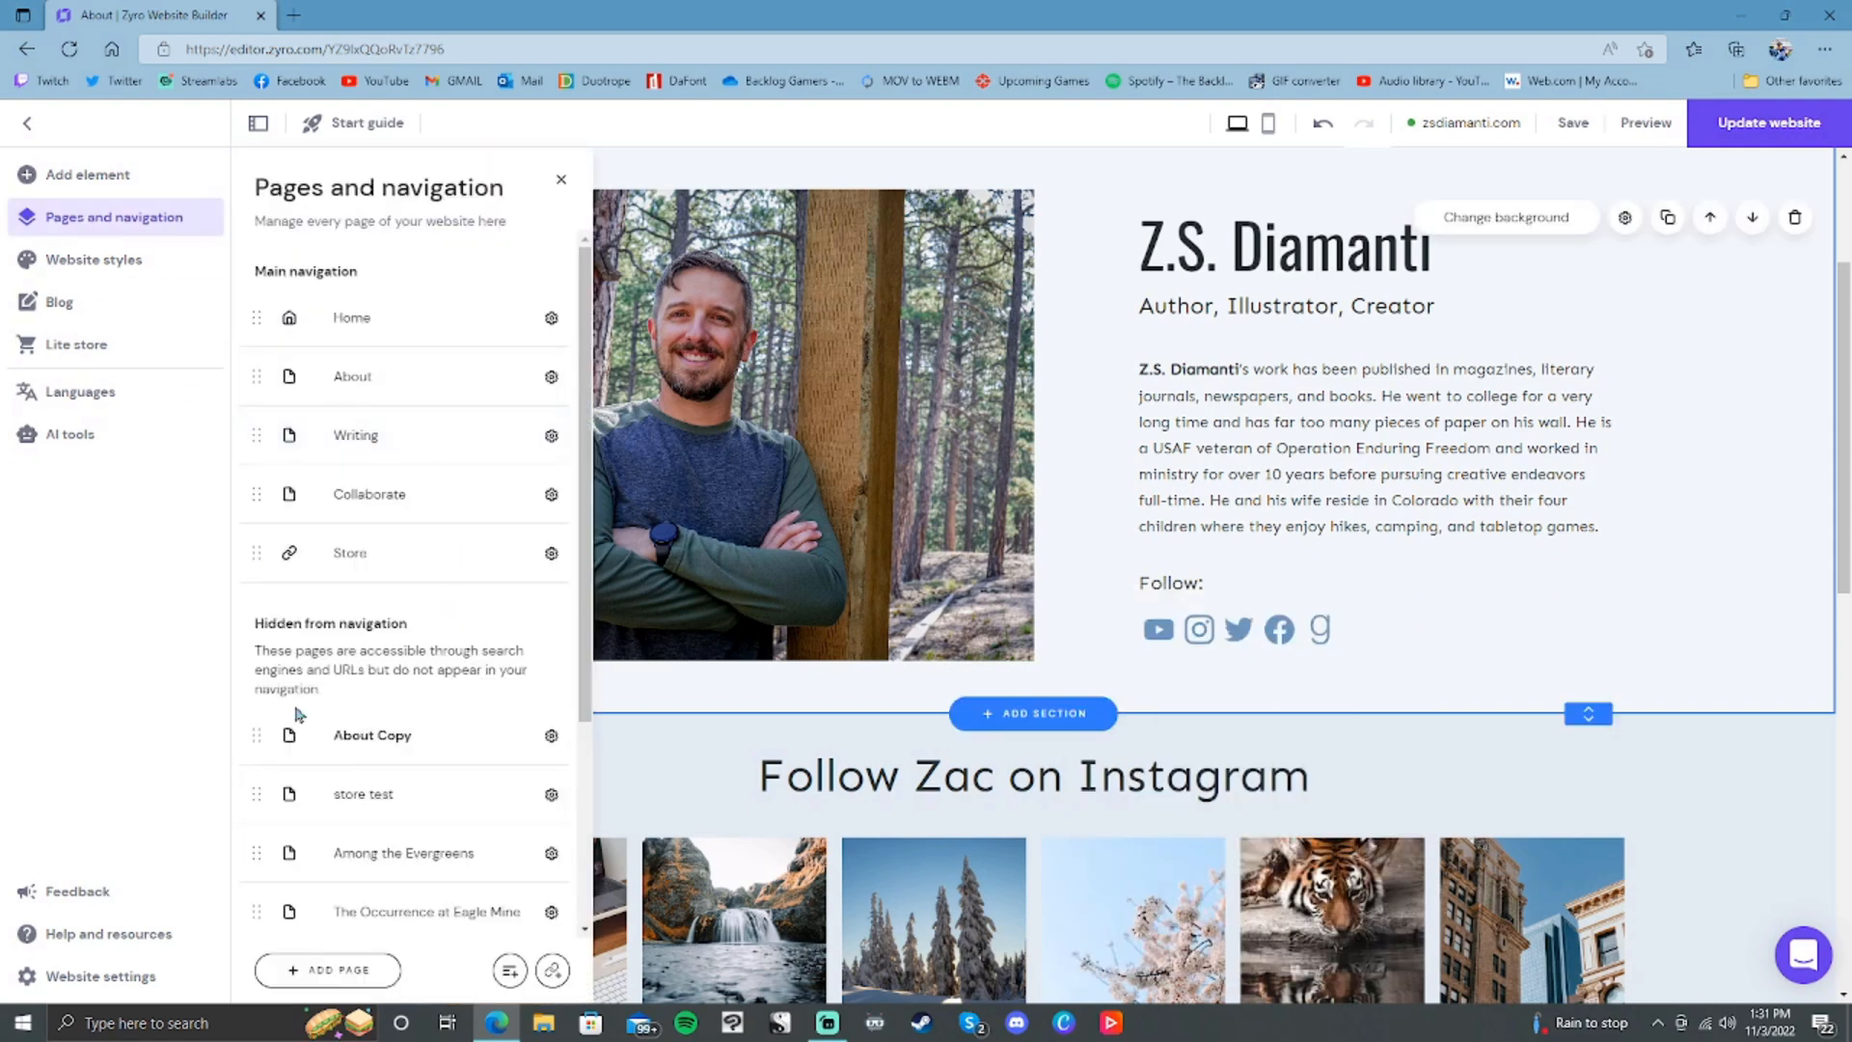
scroll(1421, 473, up, 1)
scroll(1421, 473, down, 8)
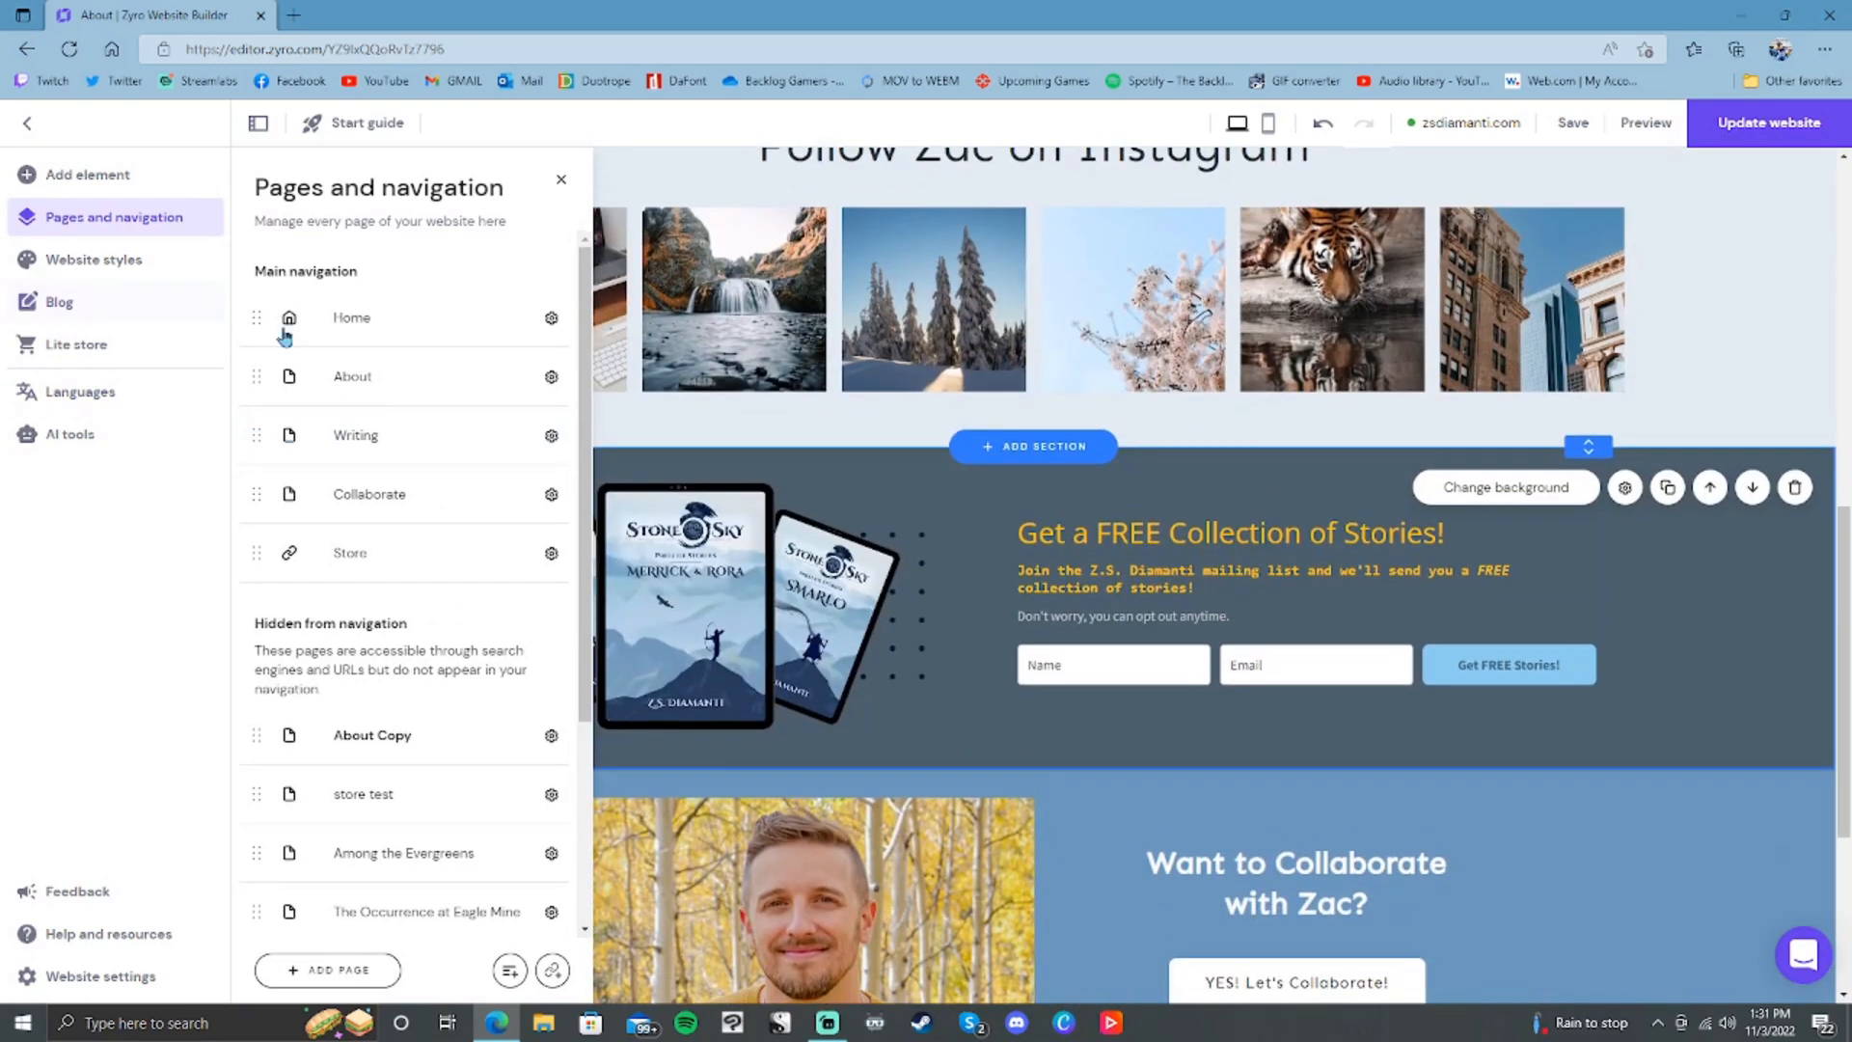
scroll(1083, 492, up, 9)
scroll(1045, 509, down, 4)
scroll(1043, 492, up, 3)
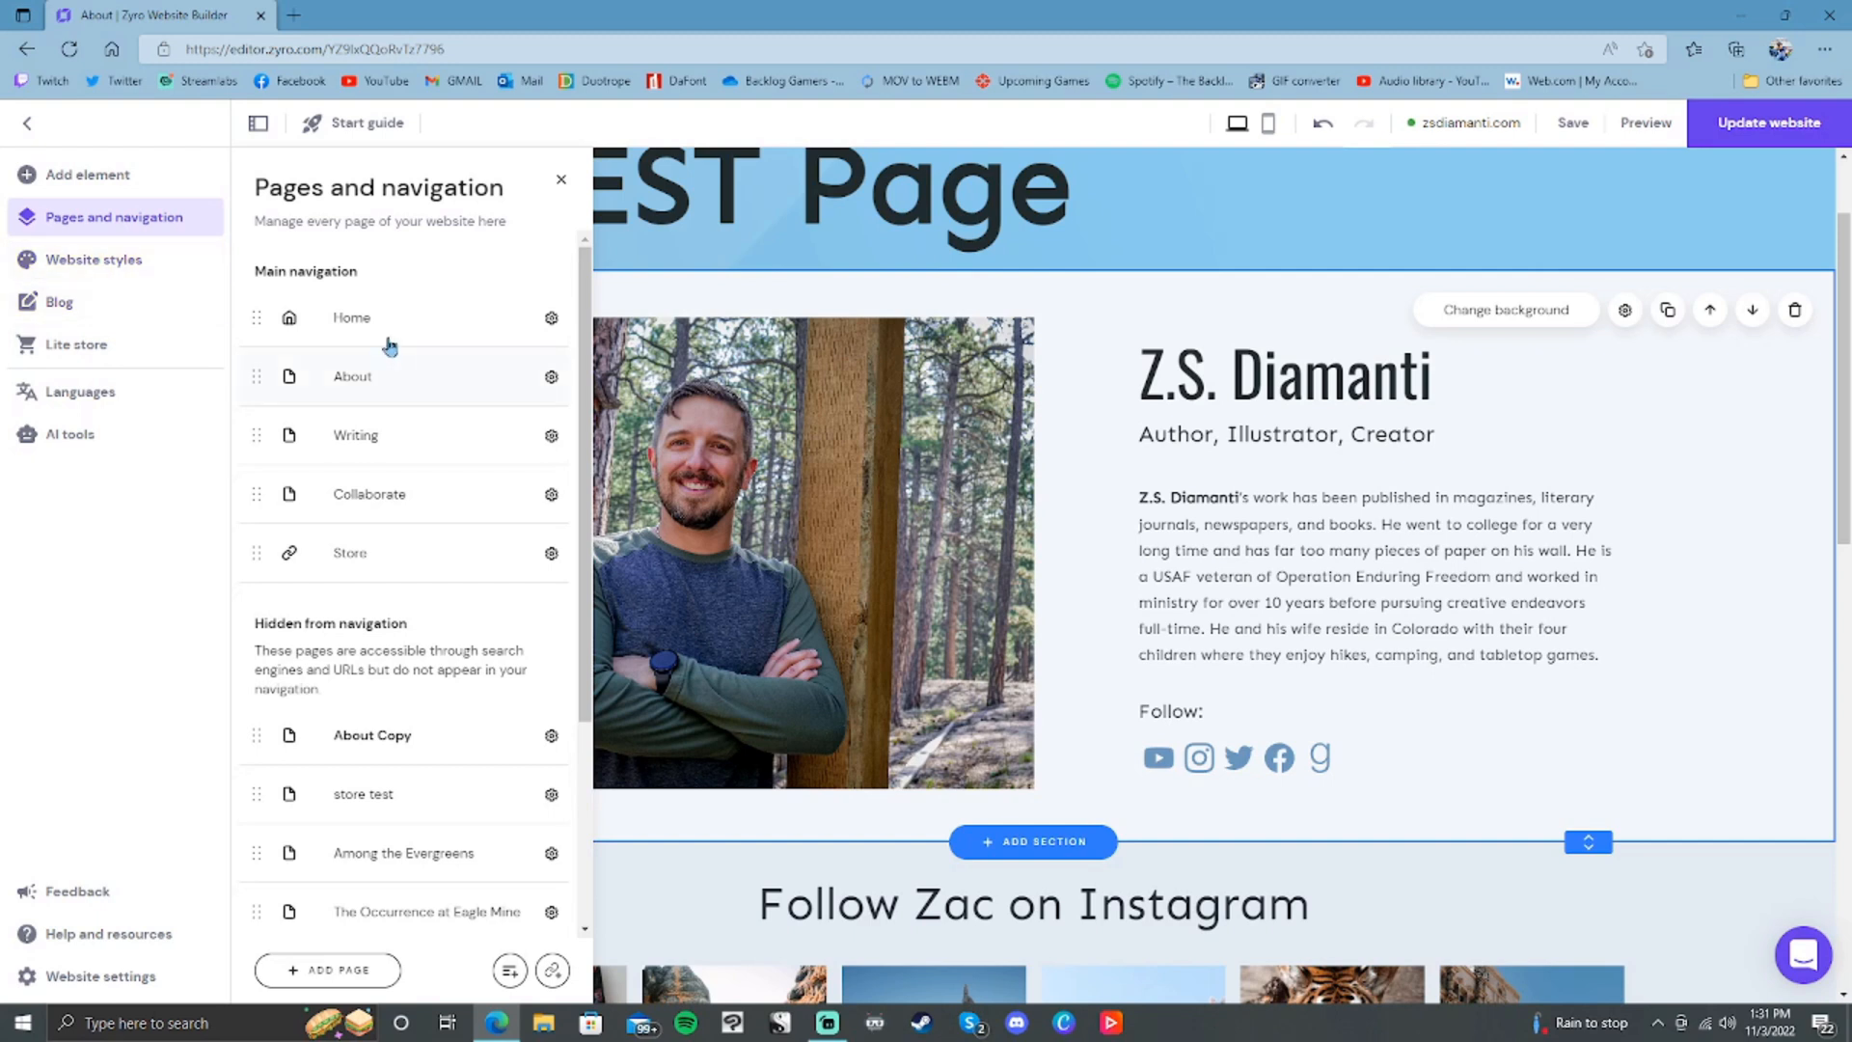
Step: Add a button element to the right of the Follow icons in the author bio section
click(85, 178)
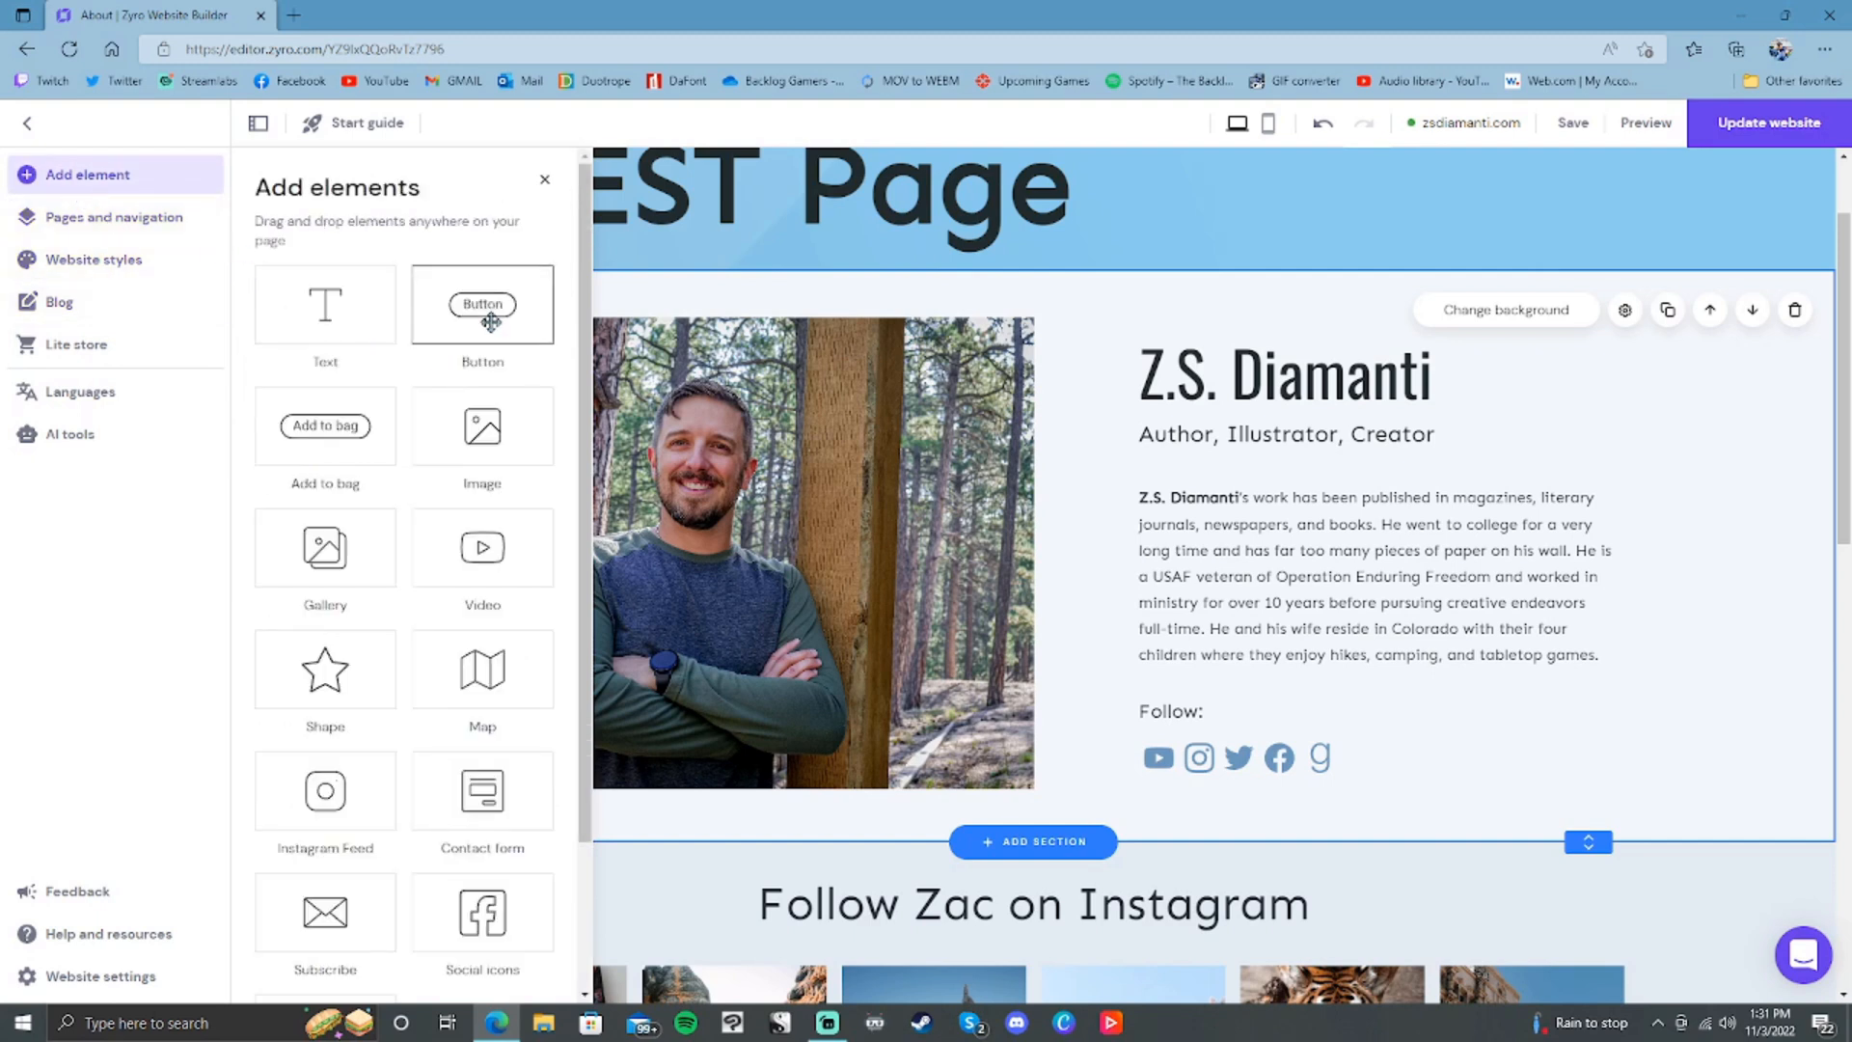
drag(501, 303, 1498, 762)
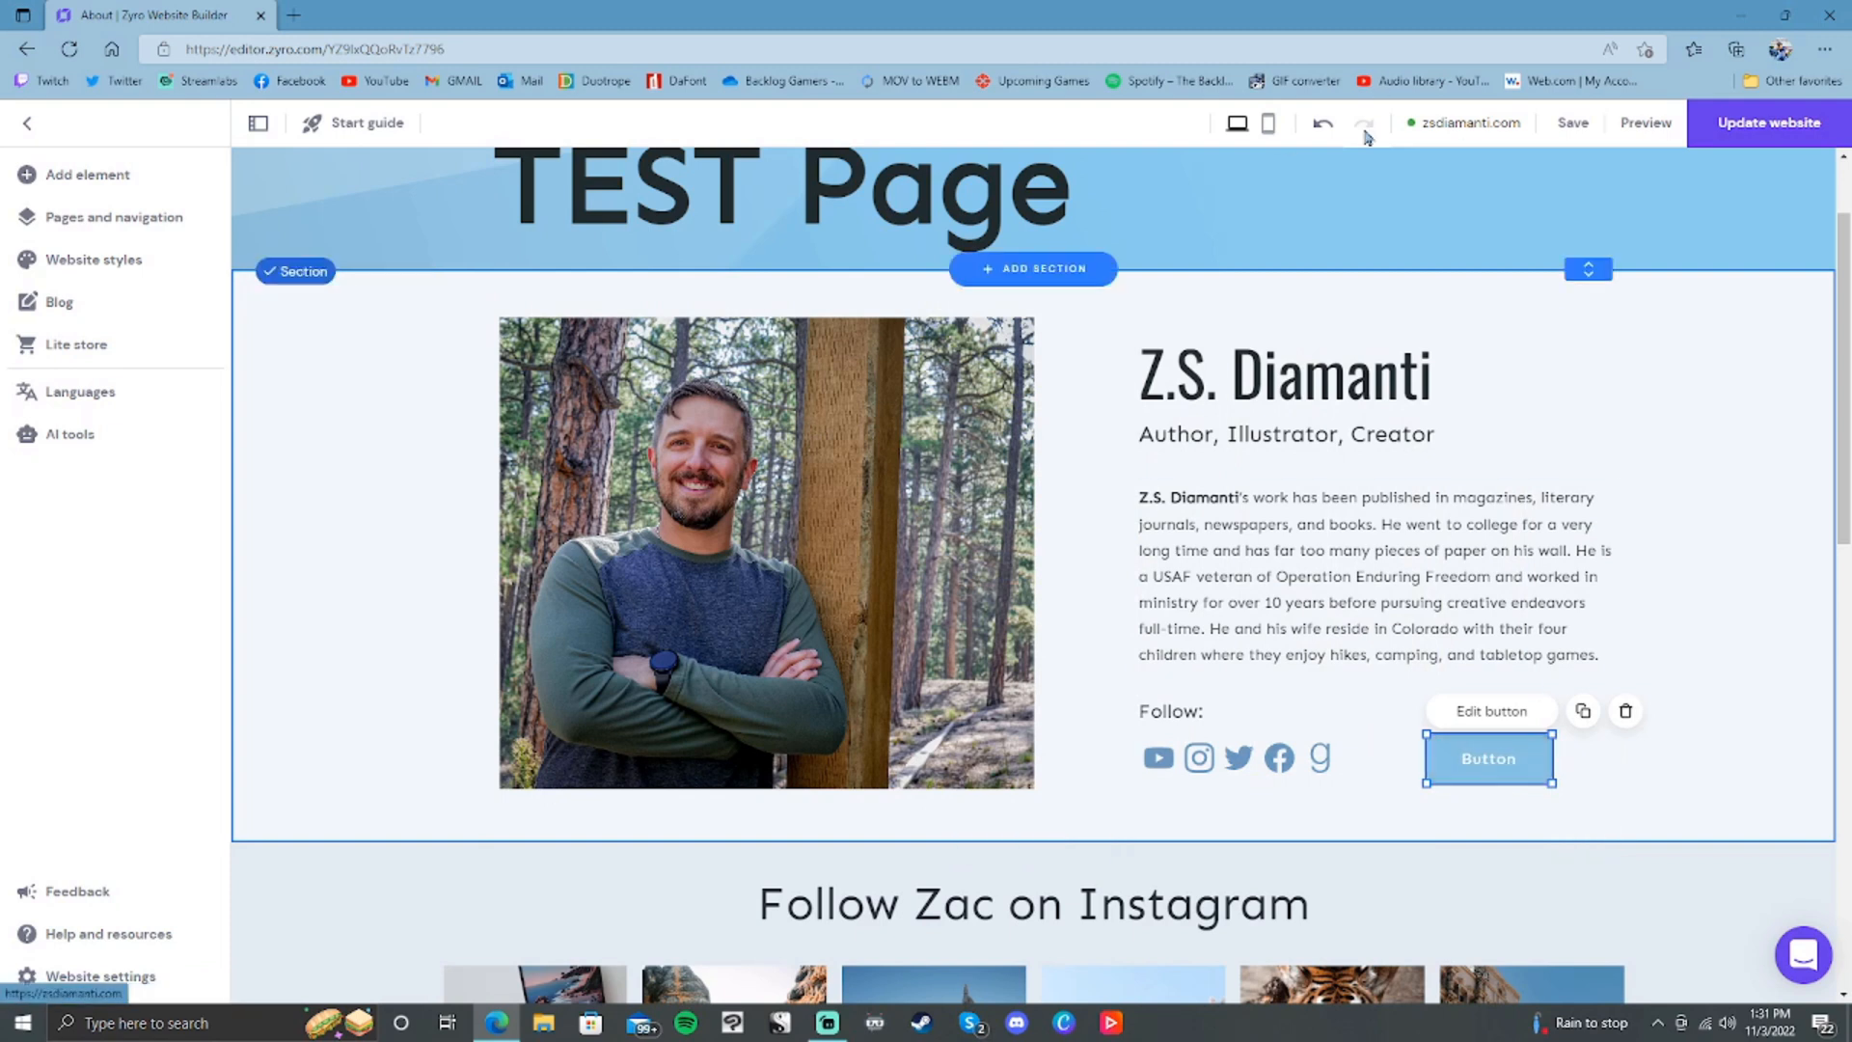
scroll(1726, 535, up, 2)
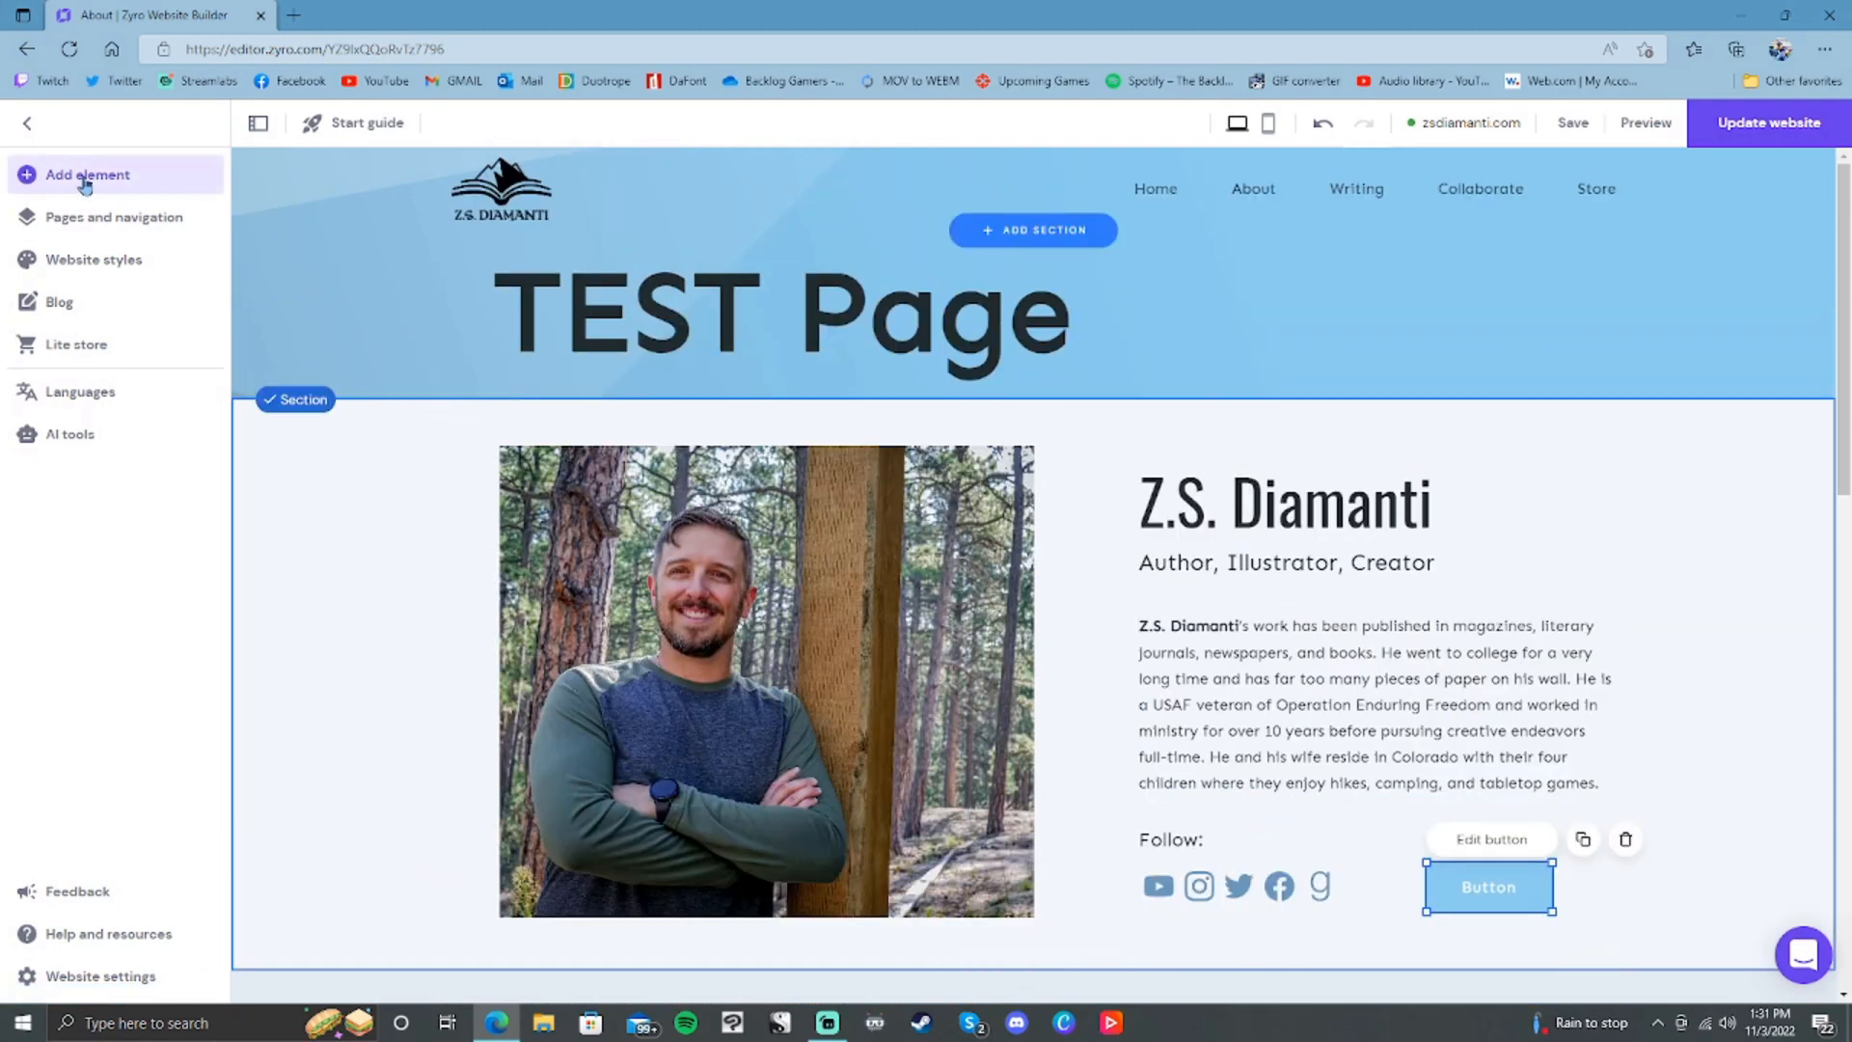
Step: Examine the website styles, including the preset color palettes, the global color styles and the text styles
click(162, 271)
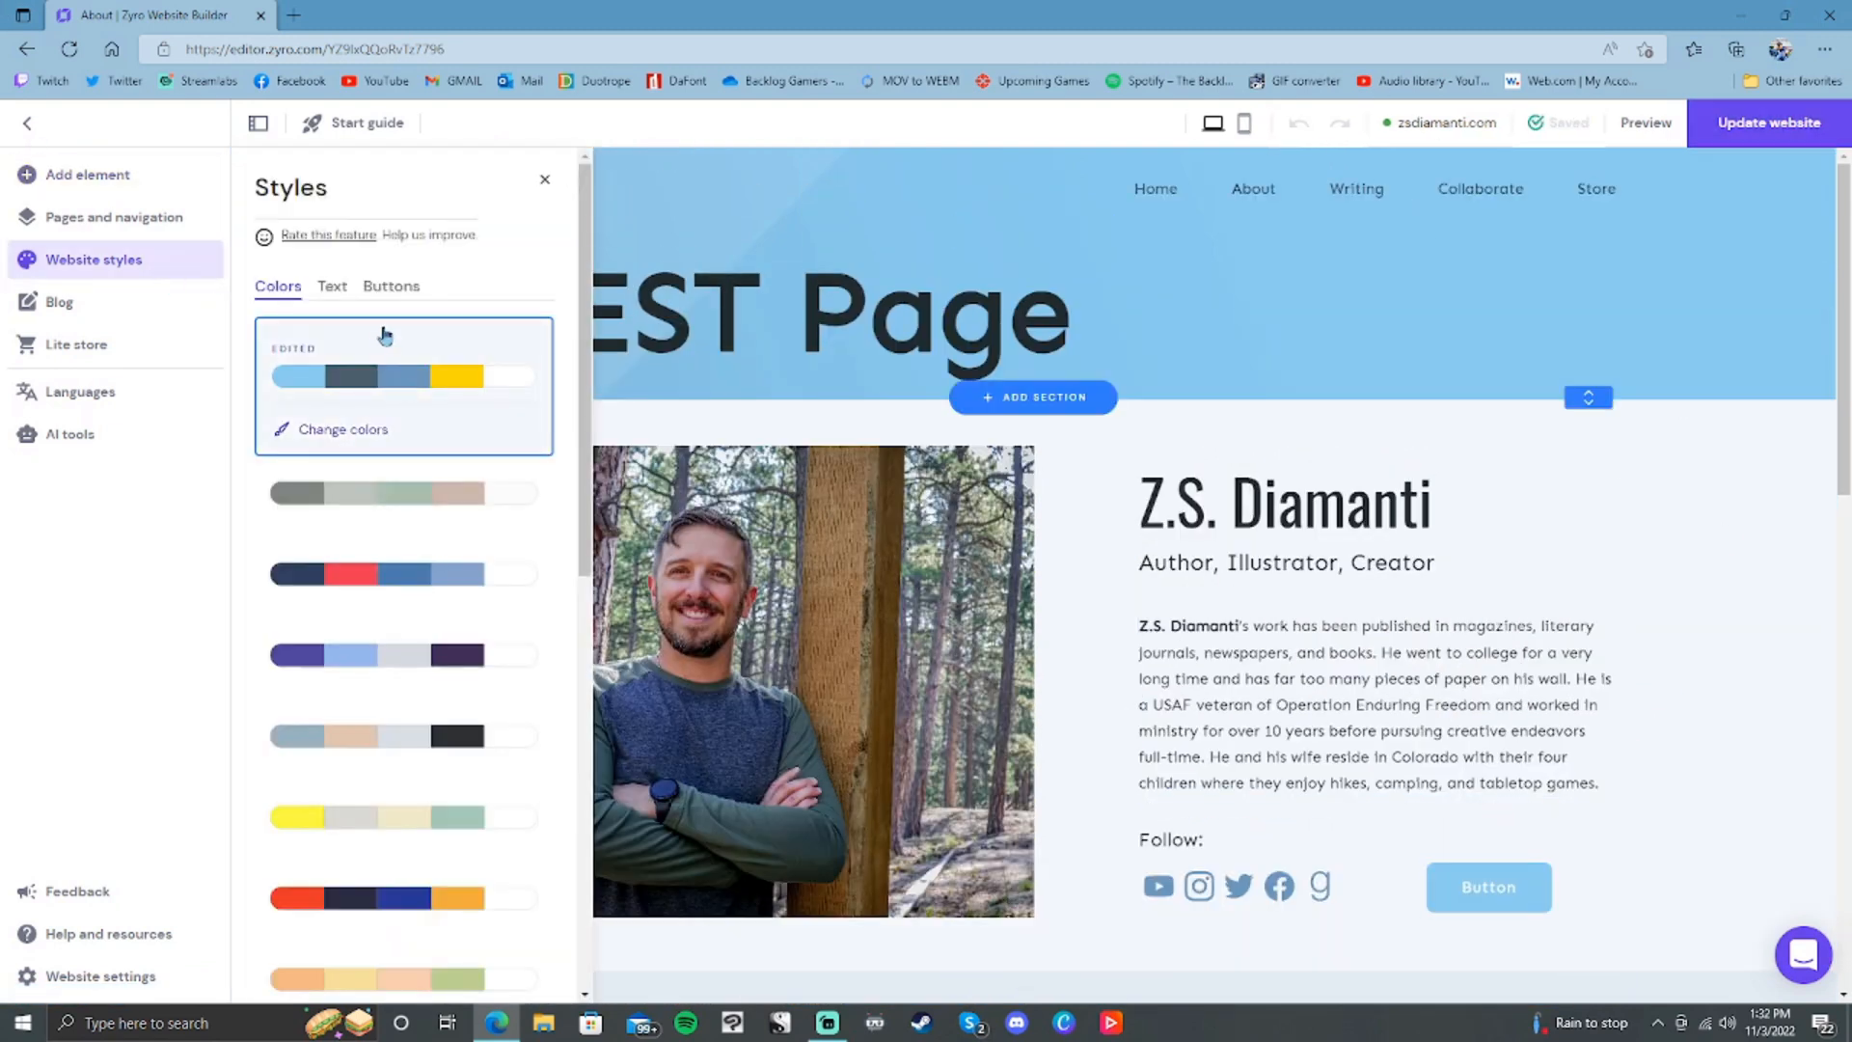
scroll(444, 405, down, 10)
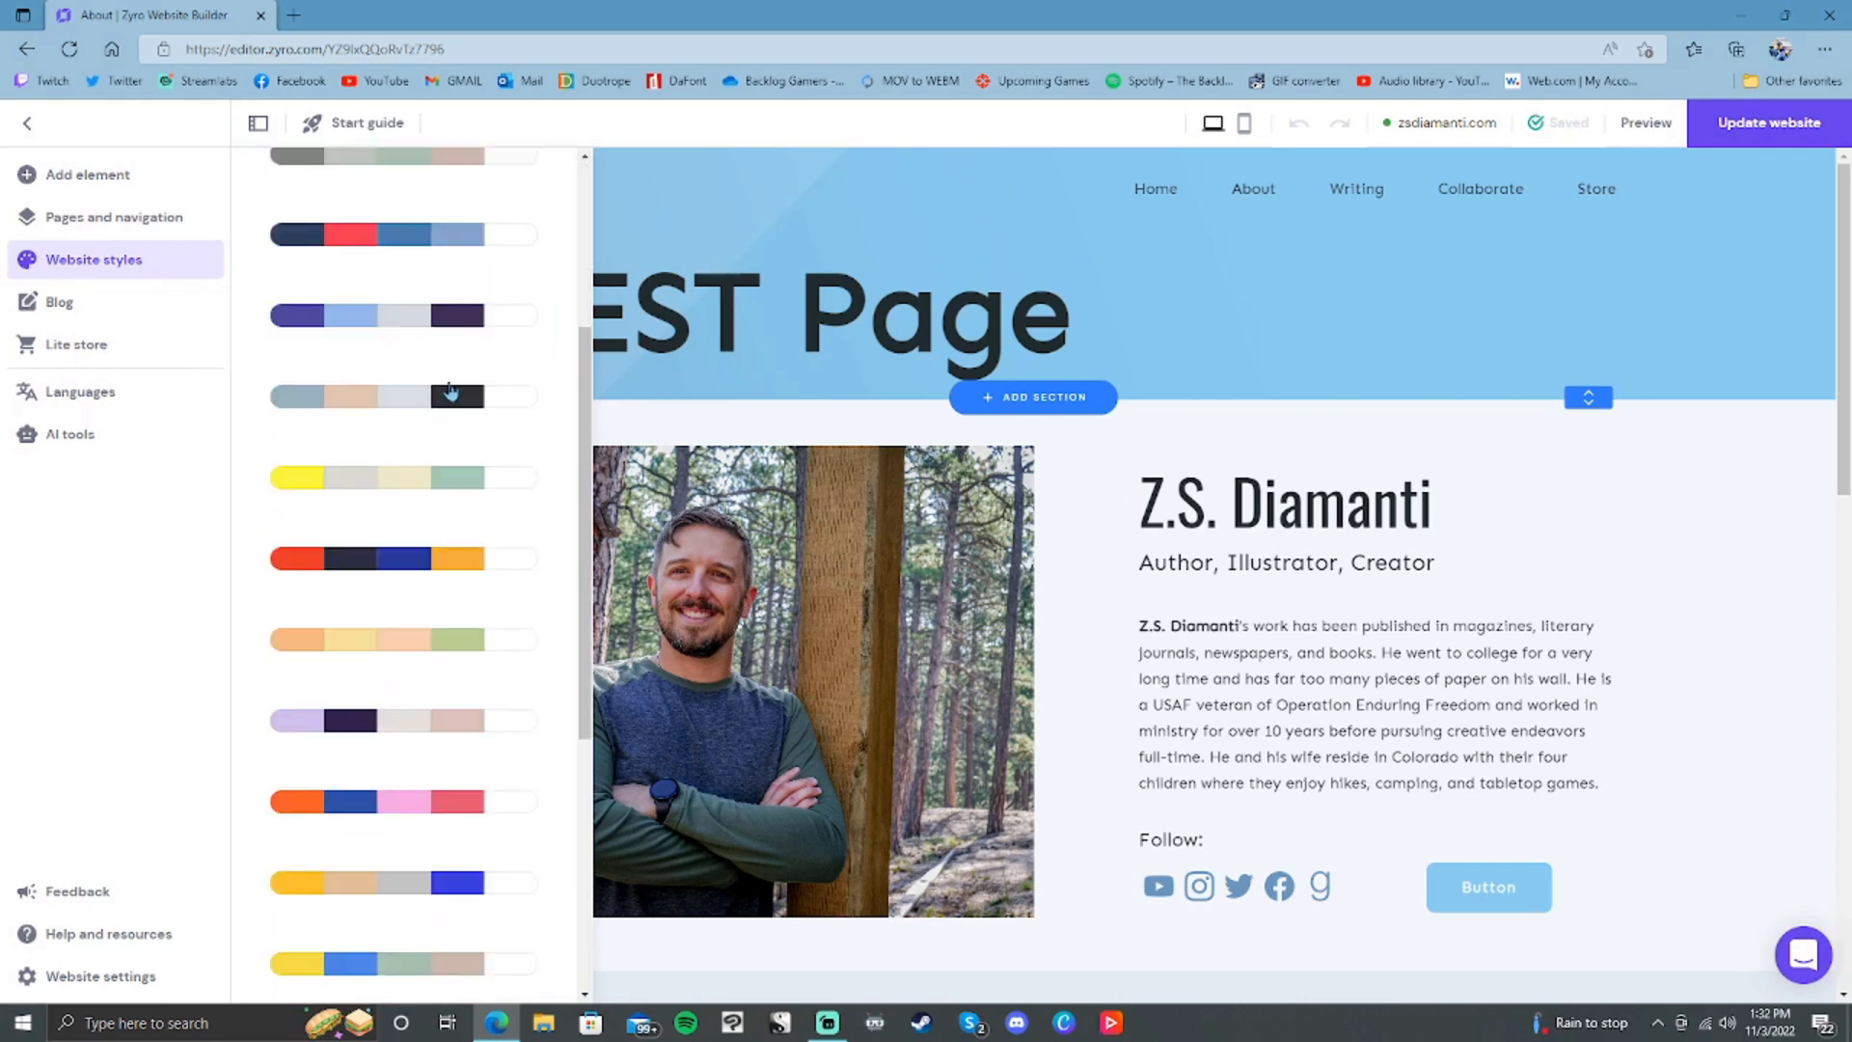
scroll(458, 410, up, 10)
scroll(454, 421, down, 9)
scroll(491, 893, down, 1)
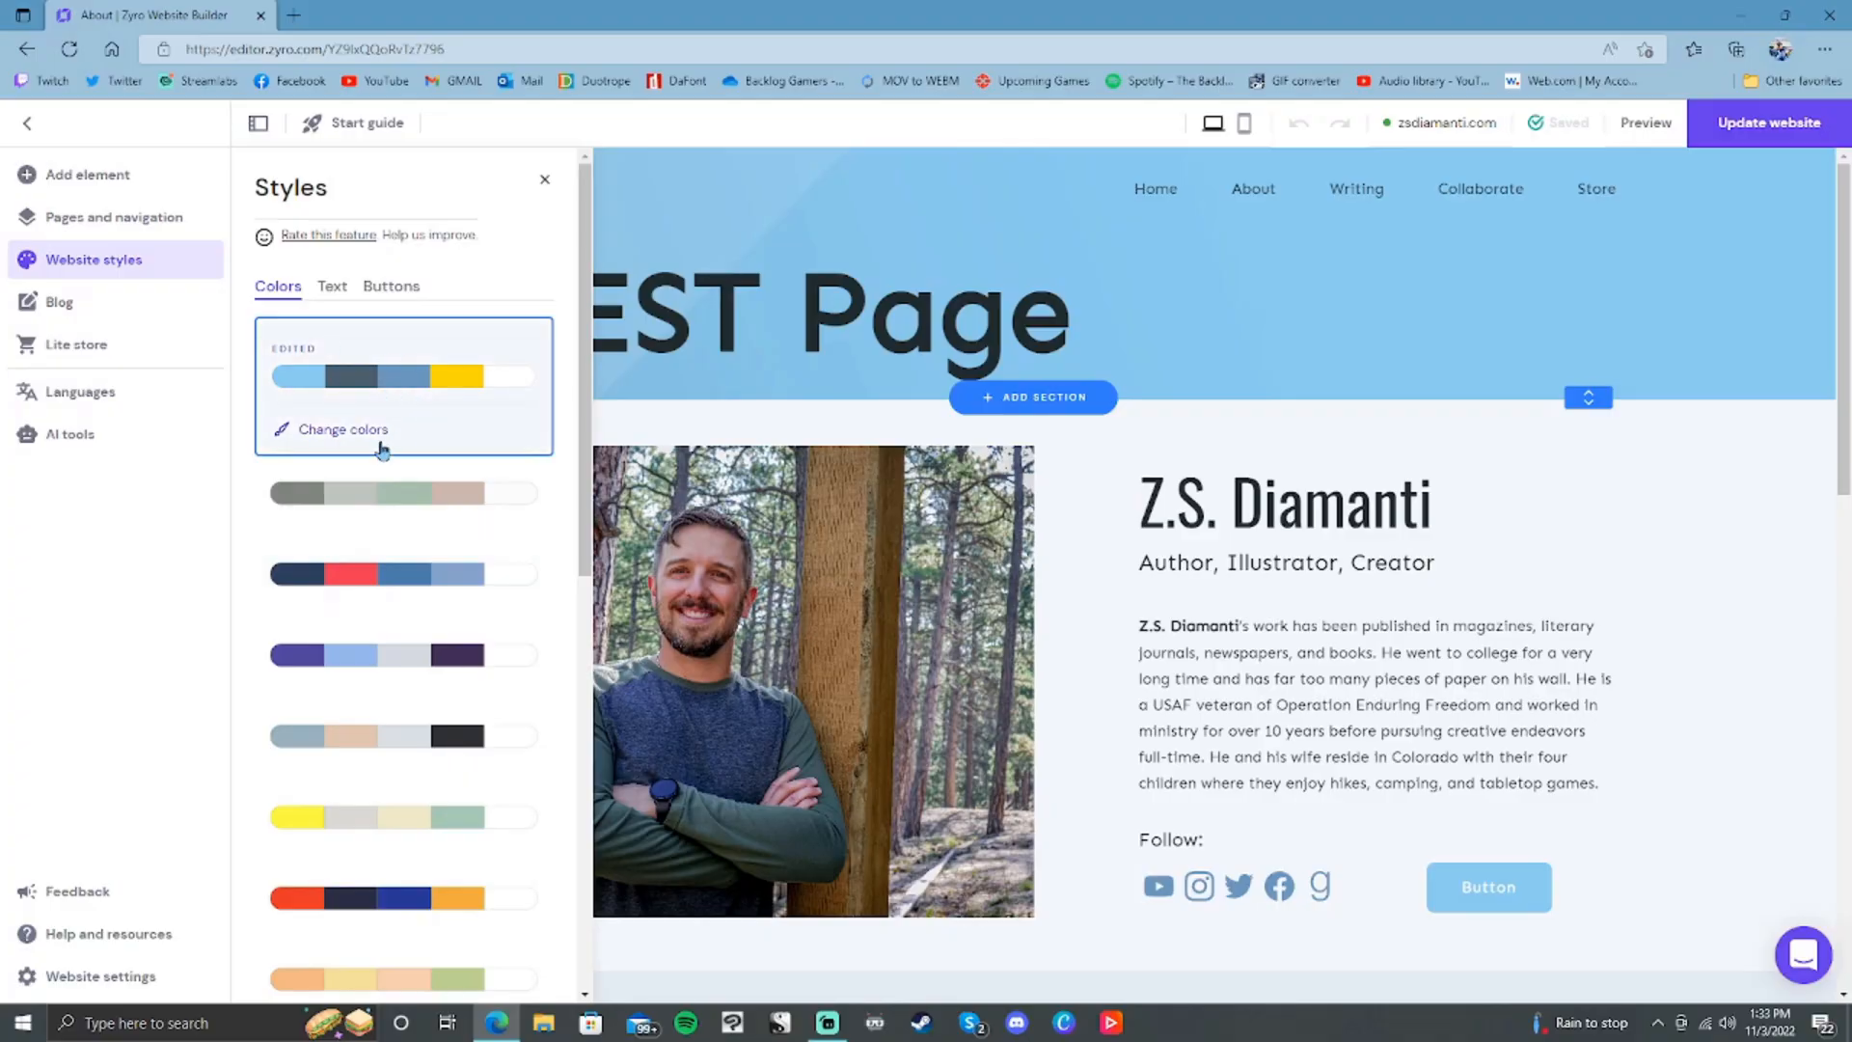
click(383, 449)
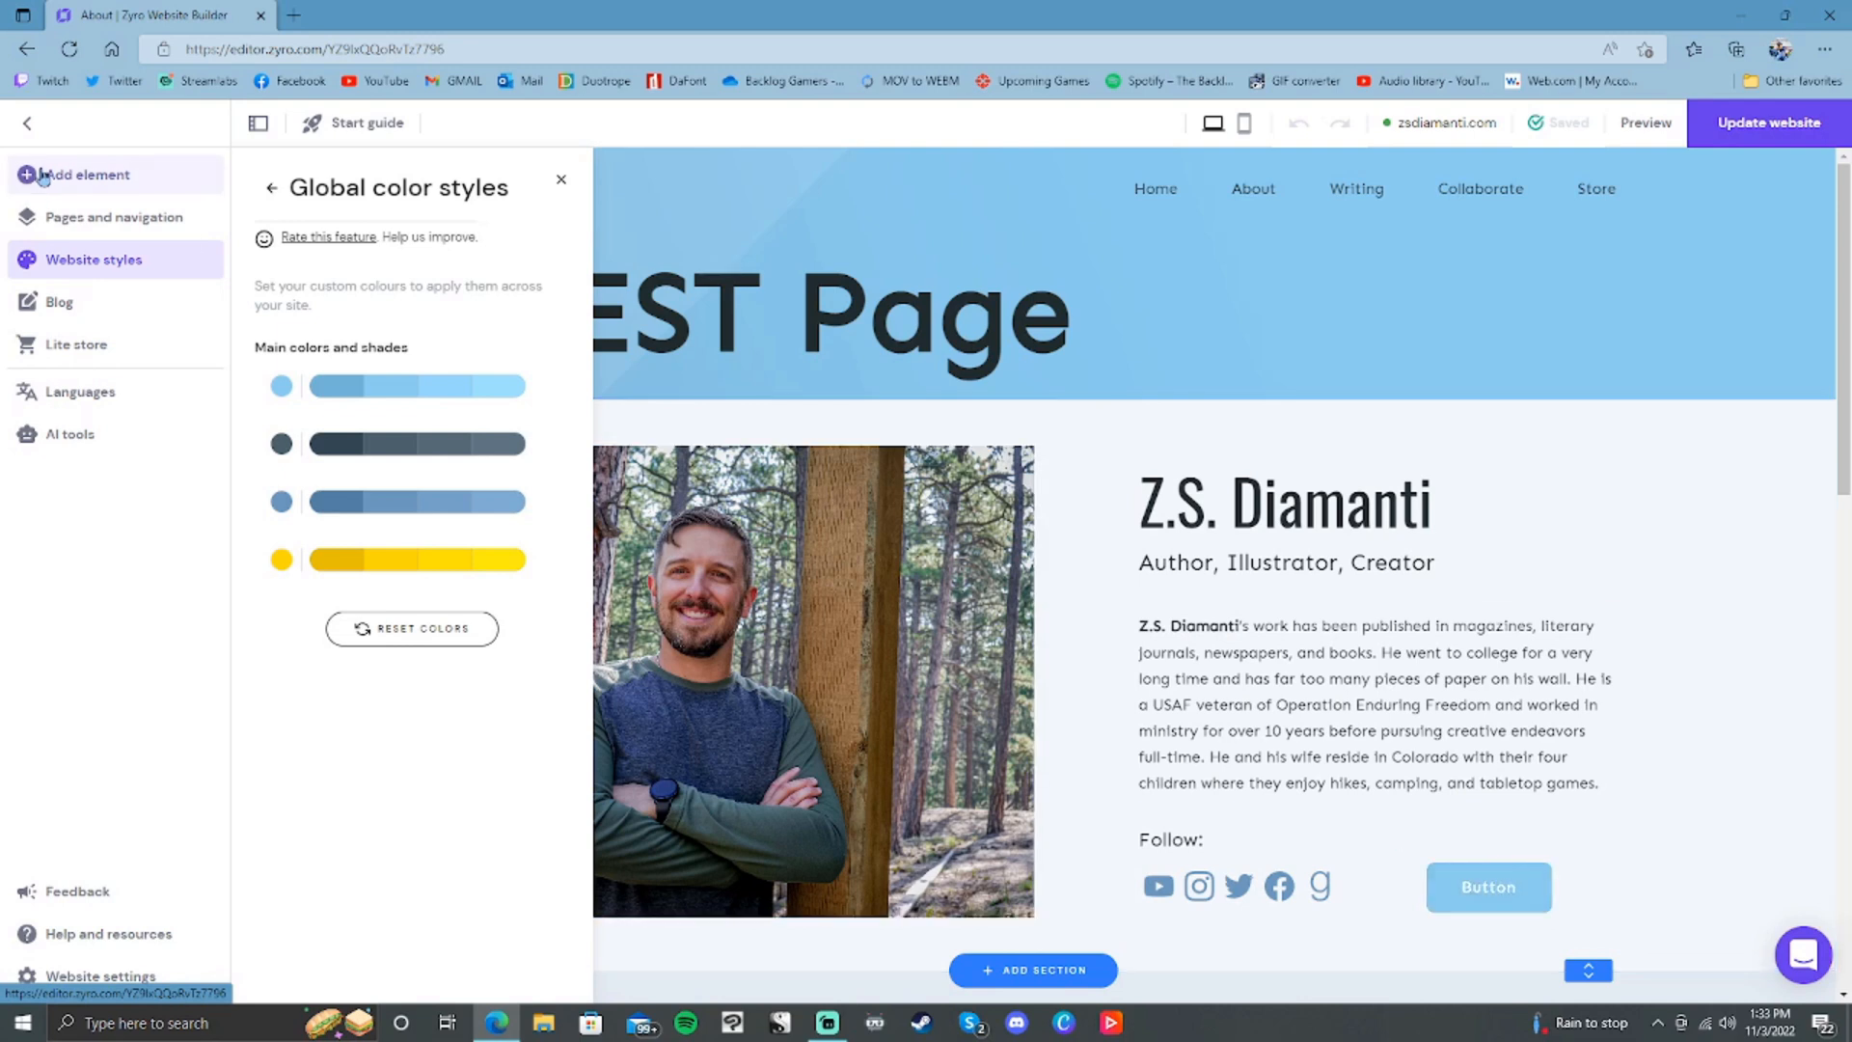
click(274, 189)
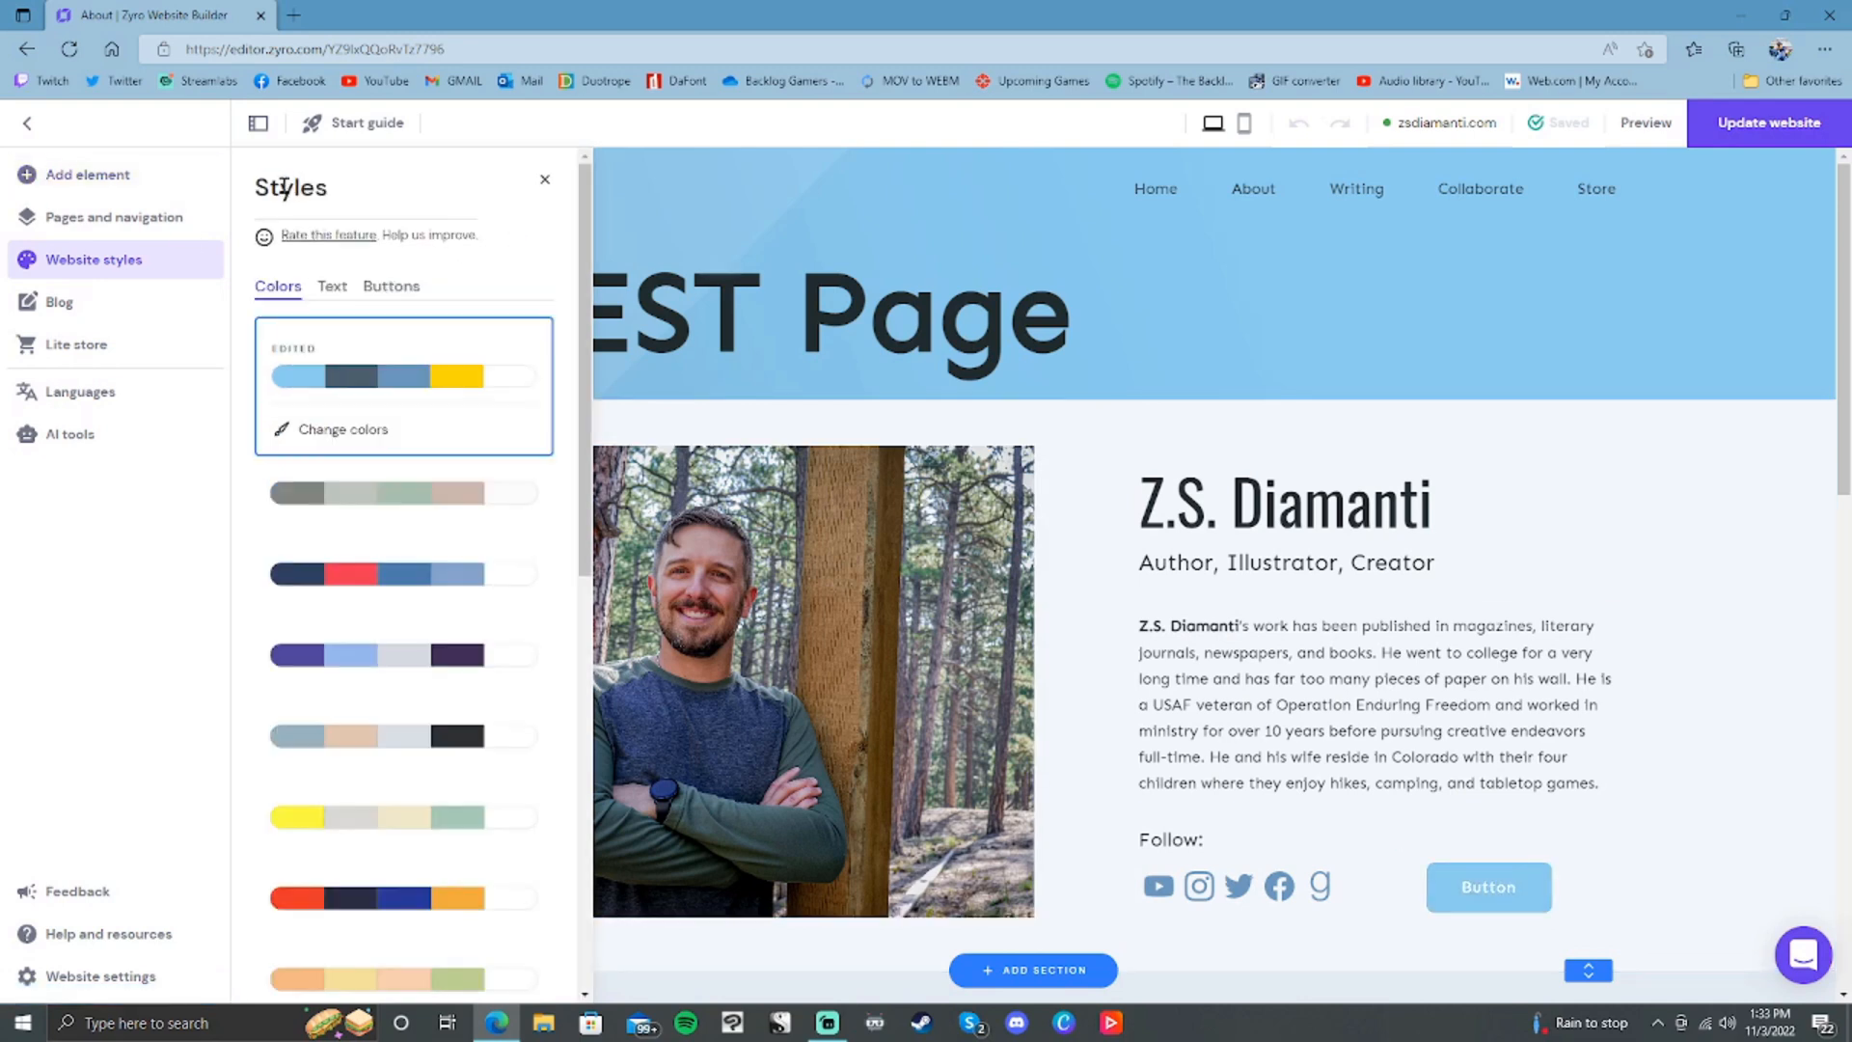
click(332, 286)
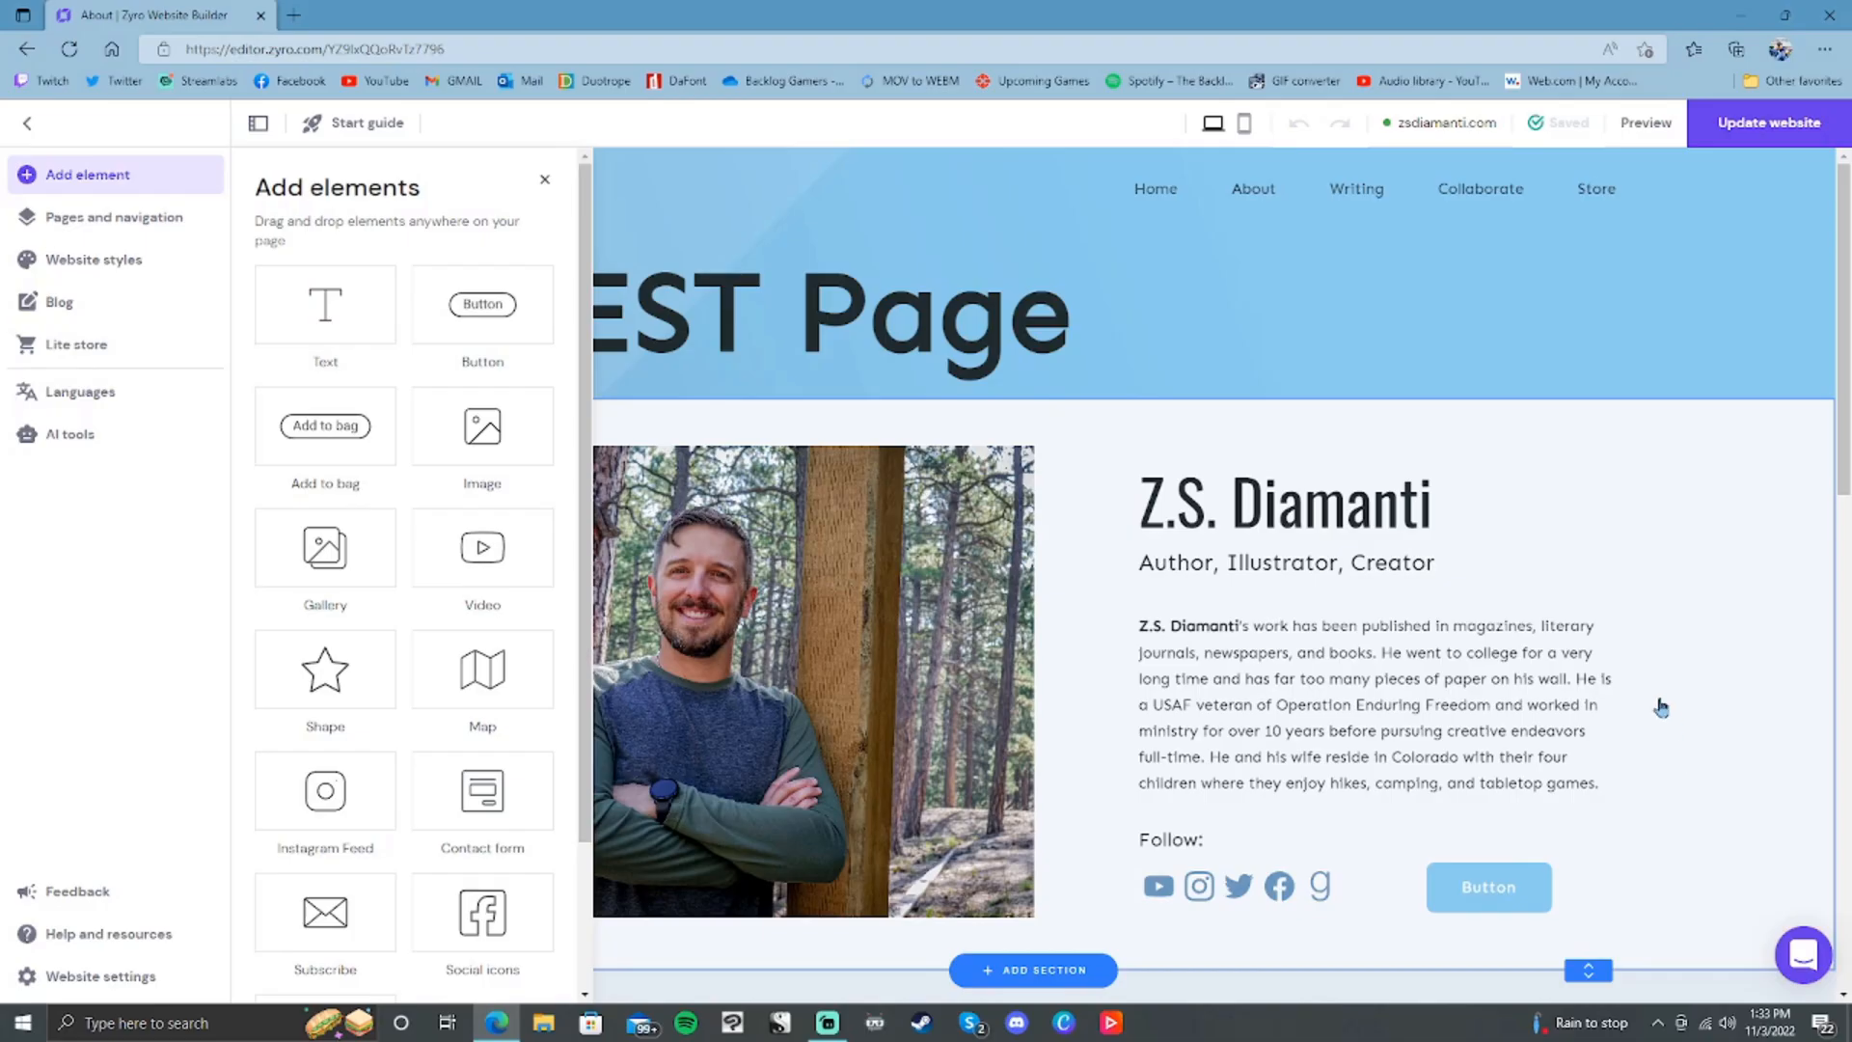
Step: Move the new button slightly closer to the Follow icons
scroll(1535, 566, down, 2)
click(1491, 502)
drag(1491, 502, 1462, 491)
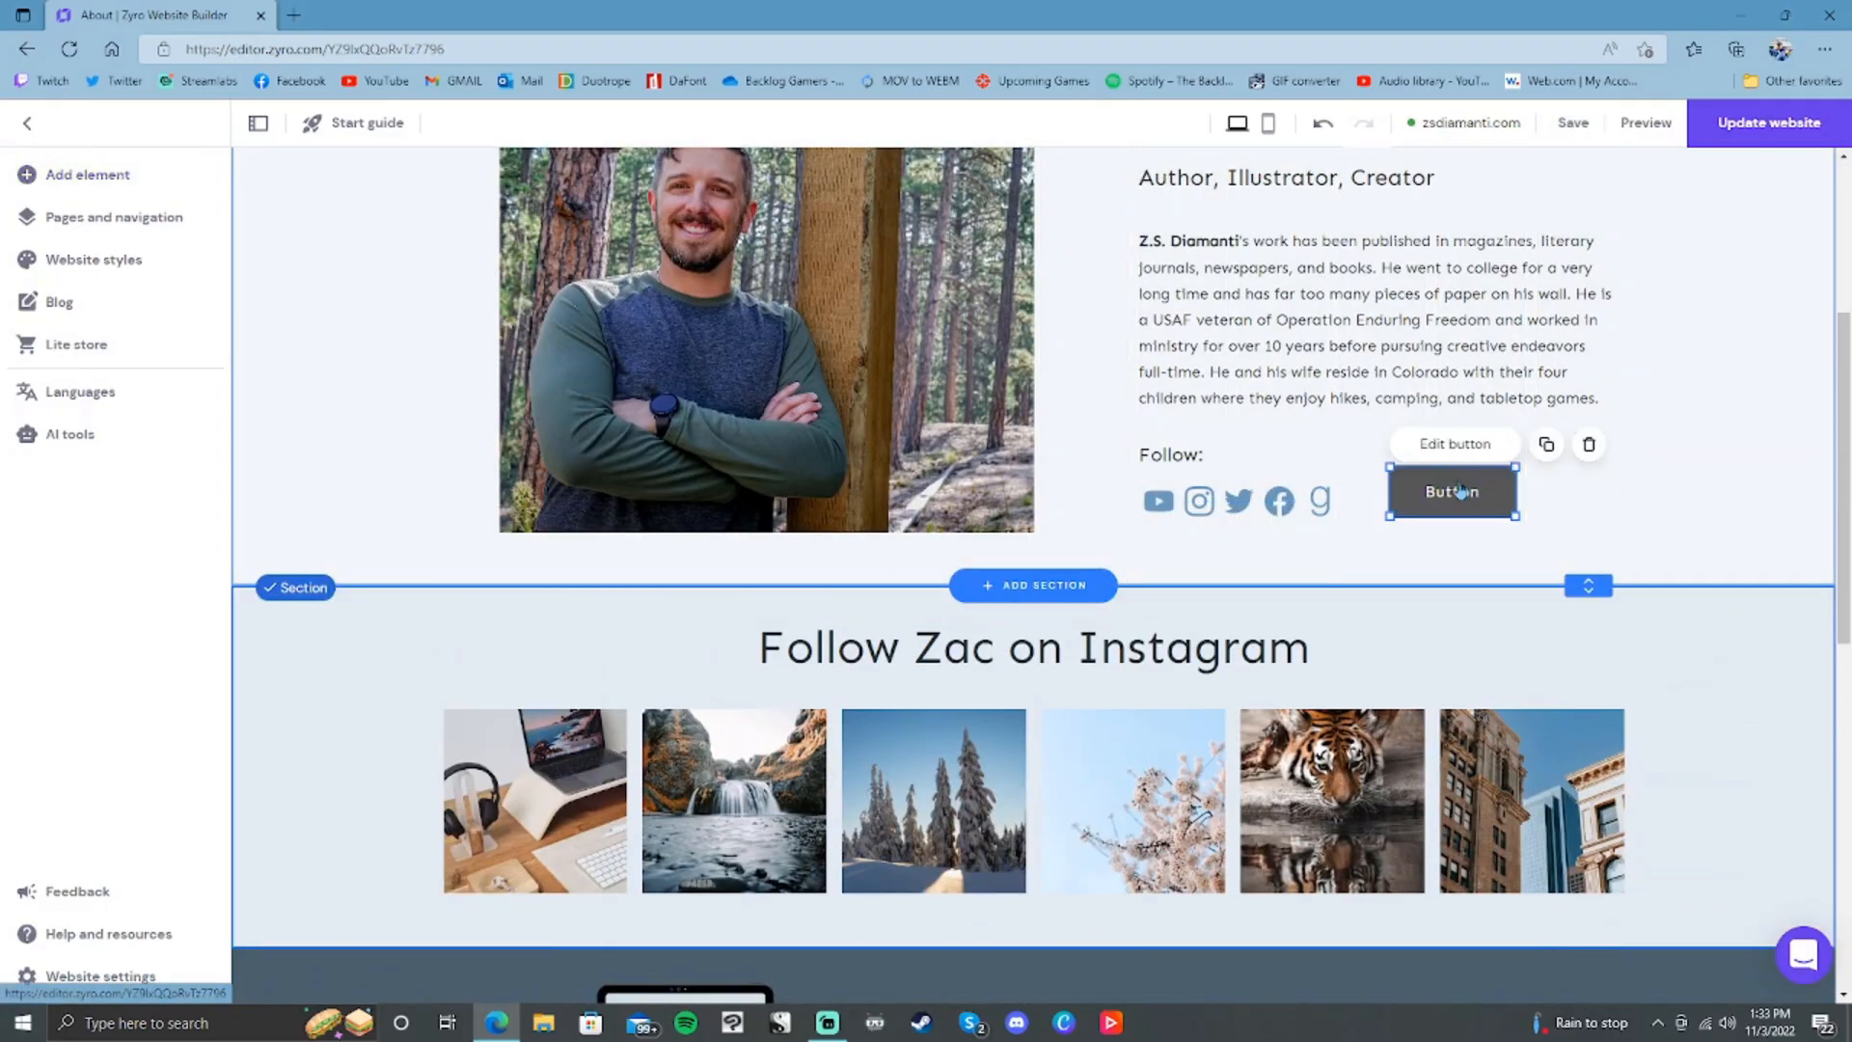
Step: Link the new button to the page "The Occurrence at Eagle Mine"
click(1467, 443)
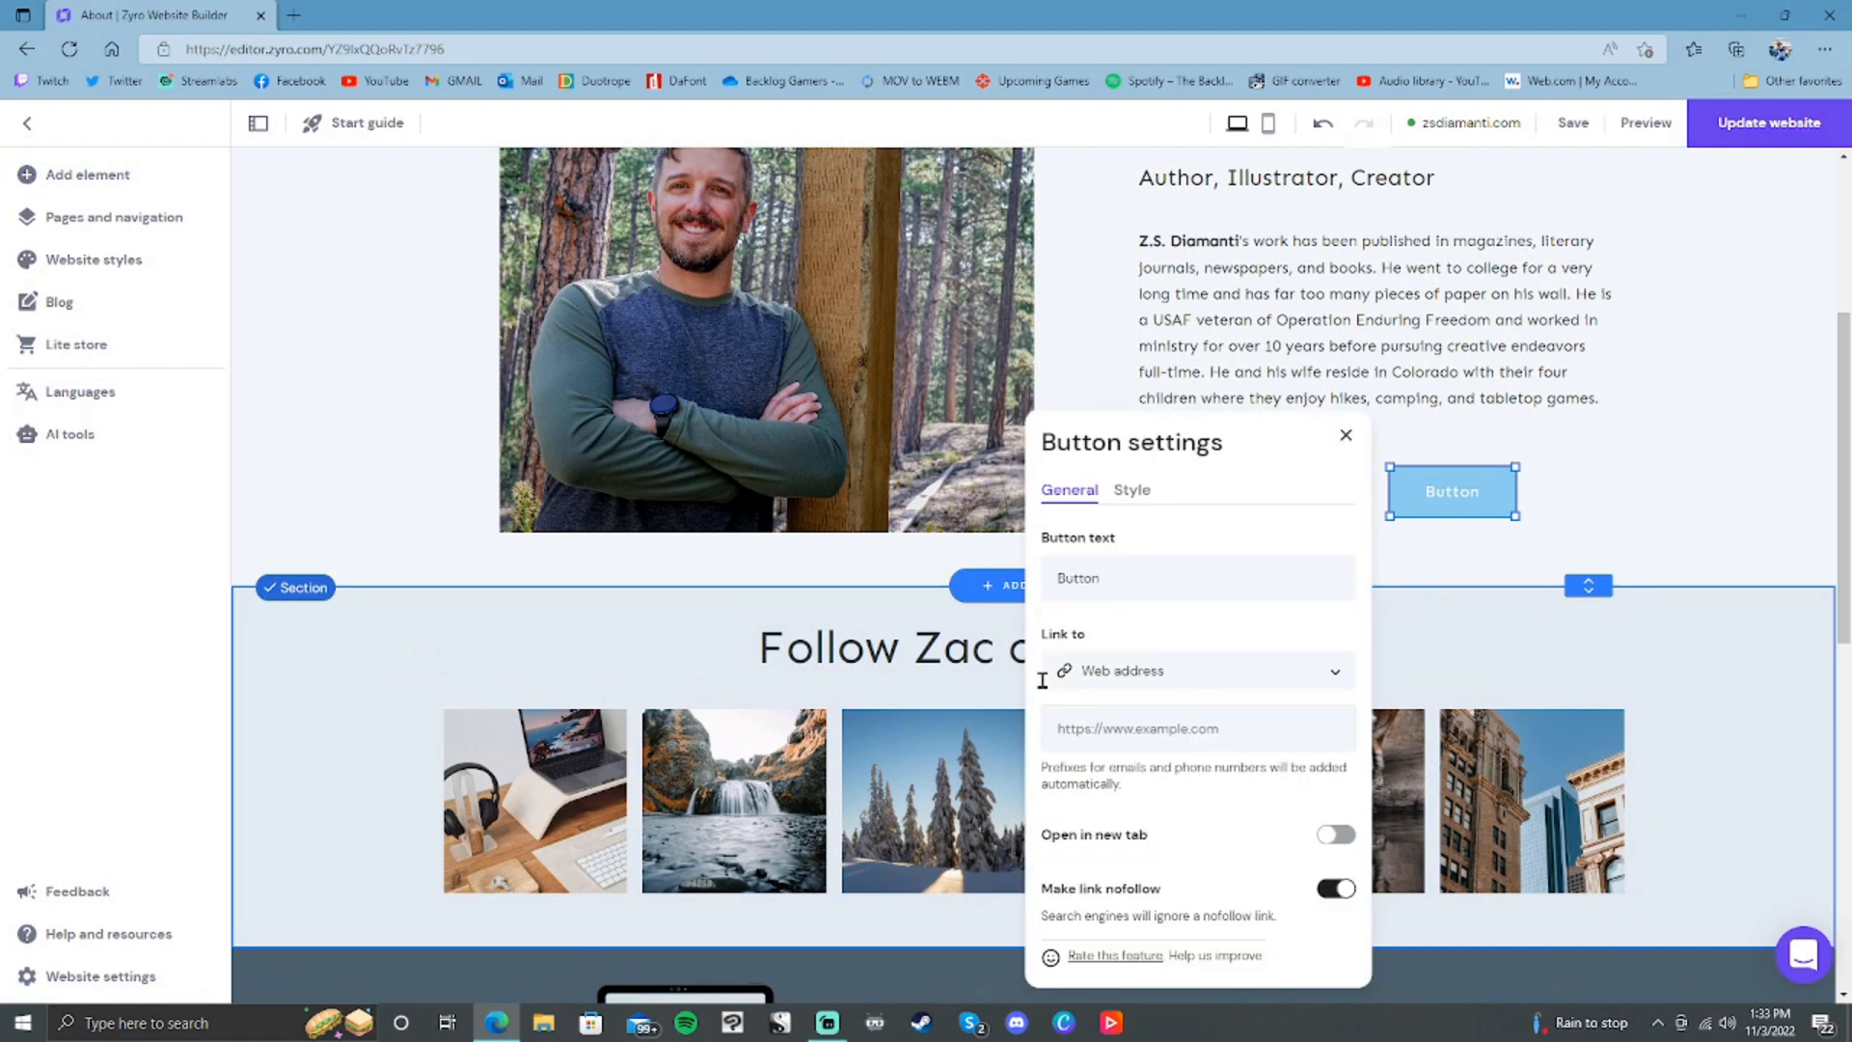
click(1267, 661)
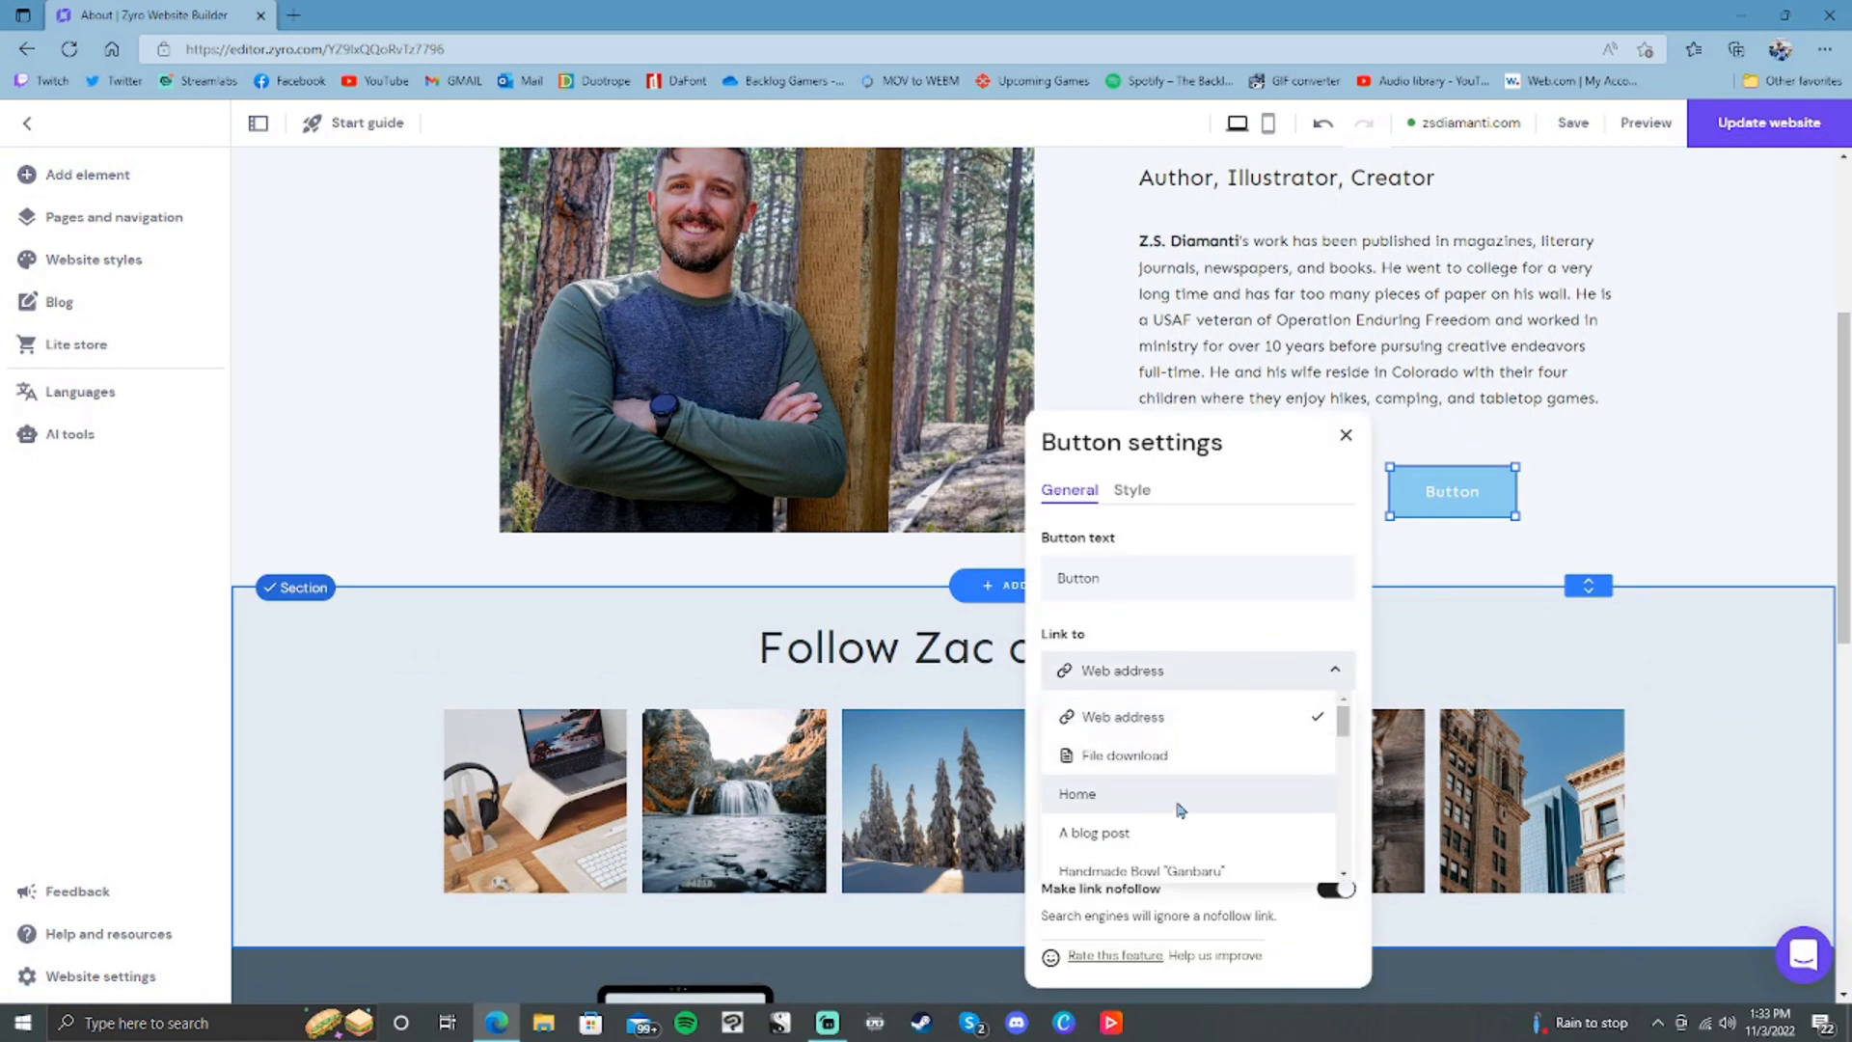
scroll(1185, 783, down, 2)
scroll(1184, 783, down, 2)
scroll(1186, 781, up, 3)
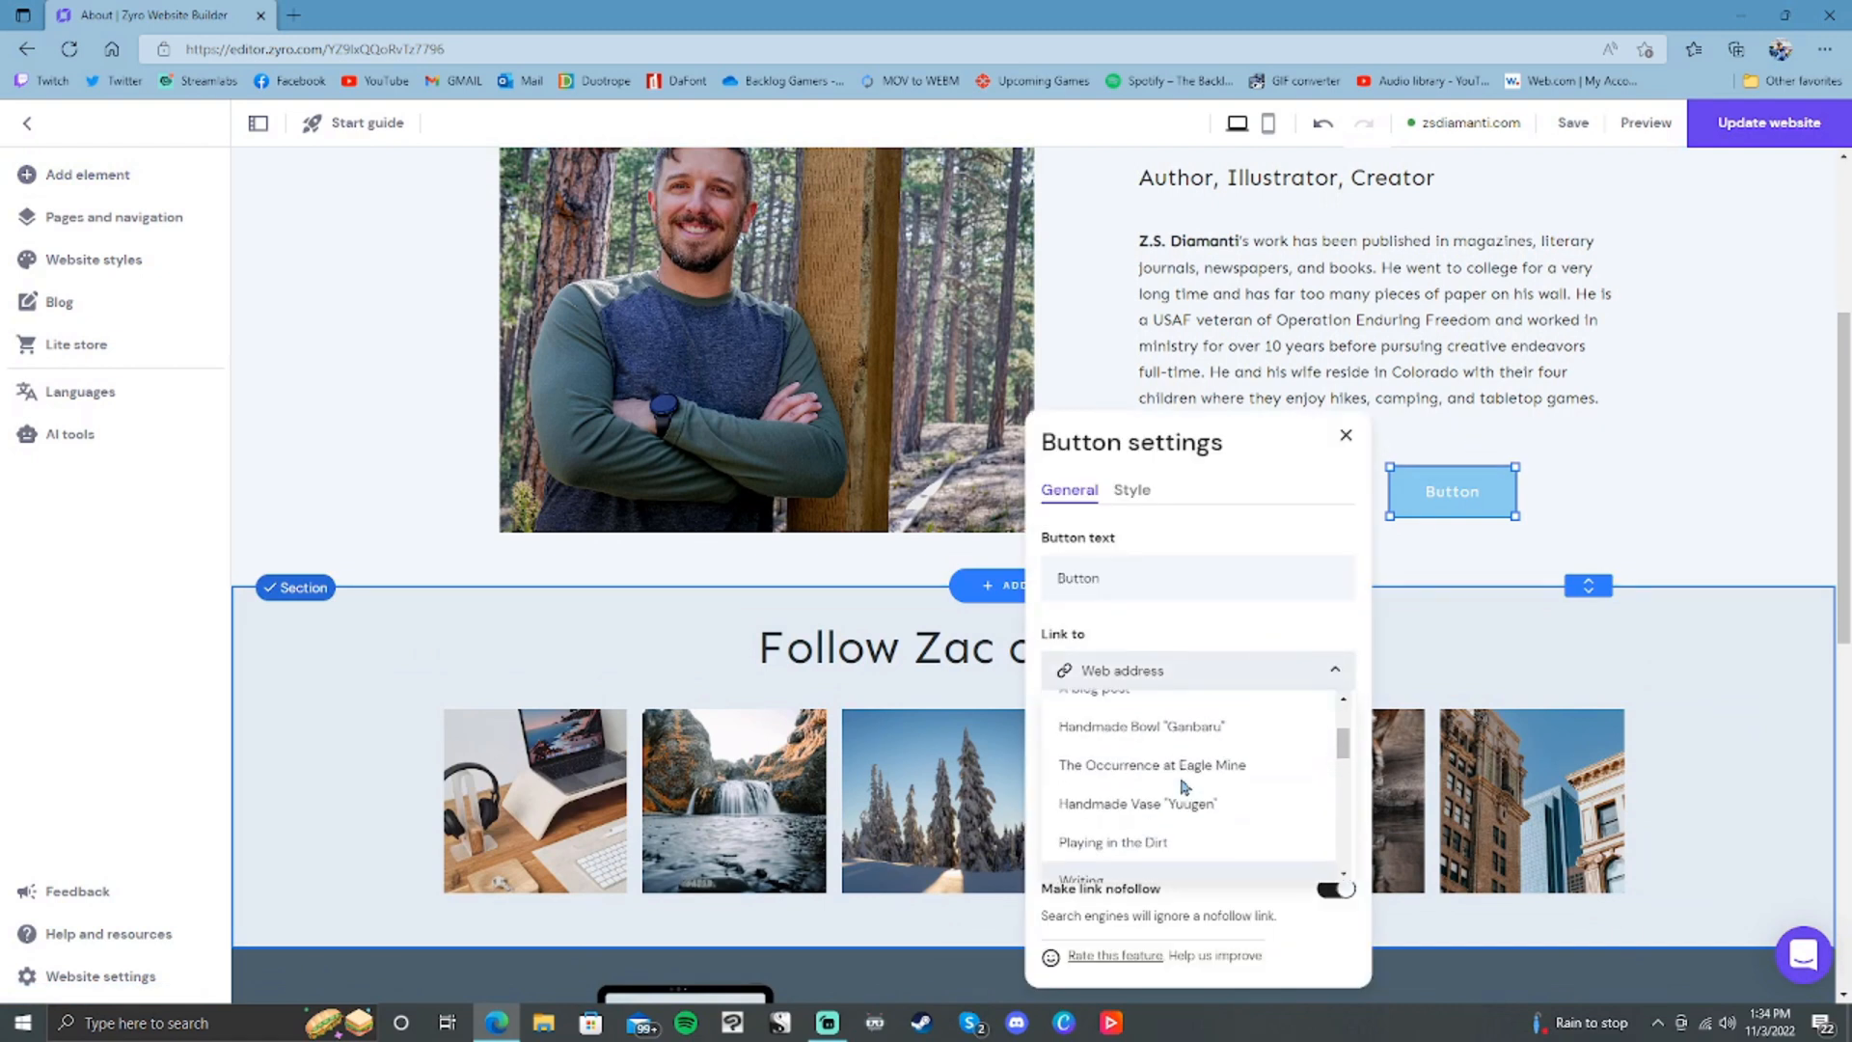
click(1199, 765)
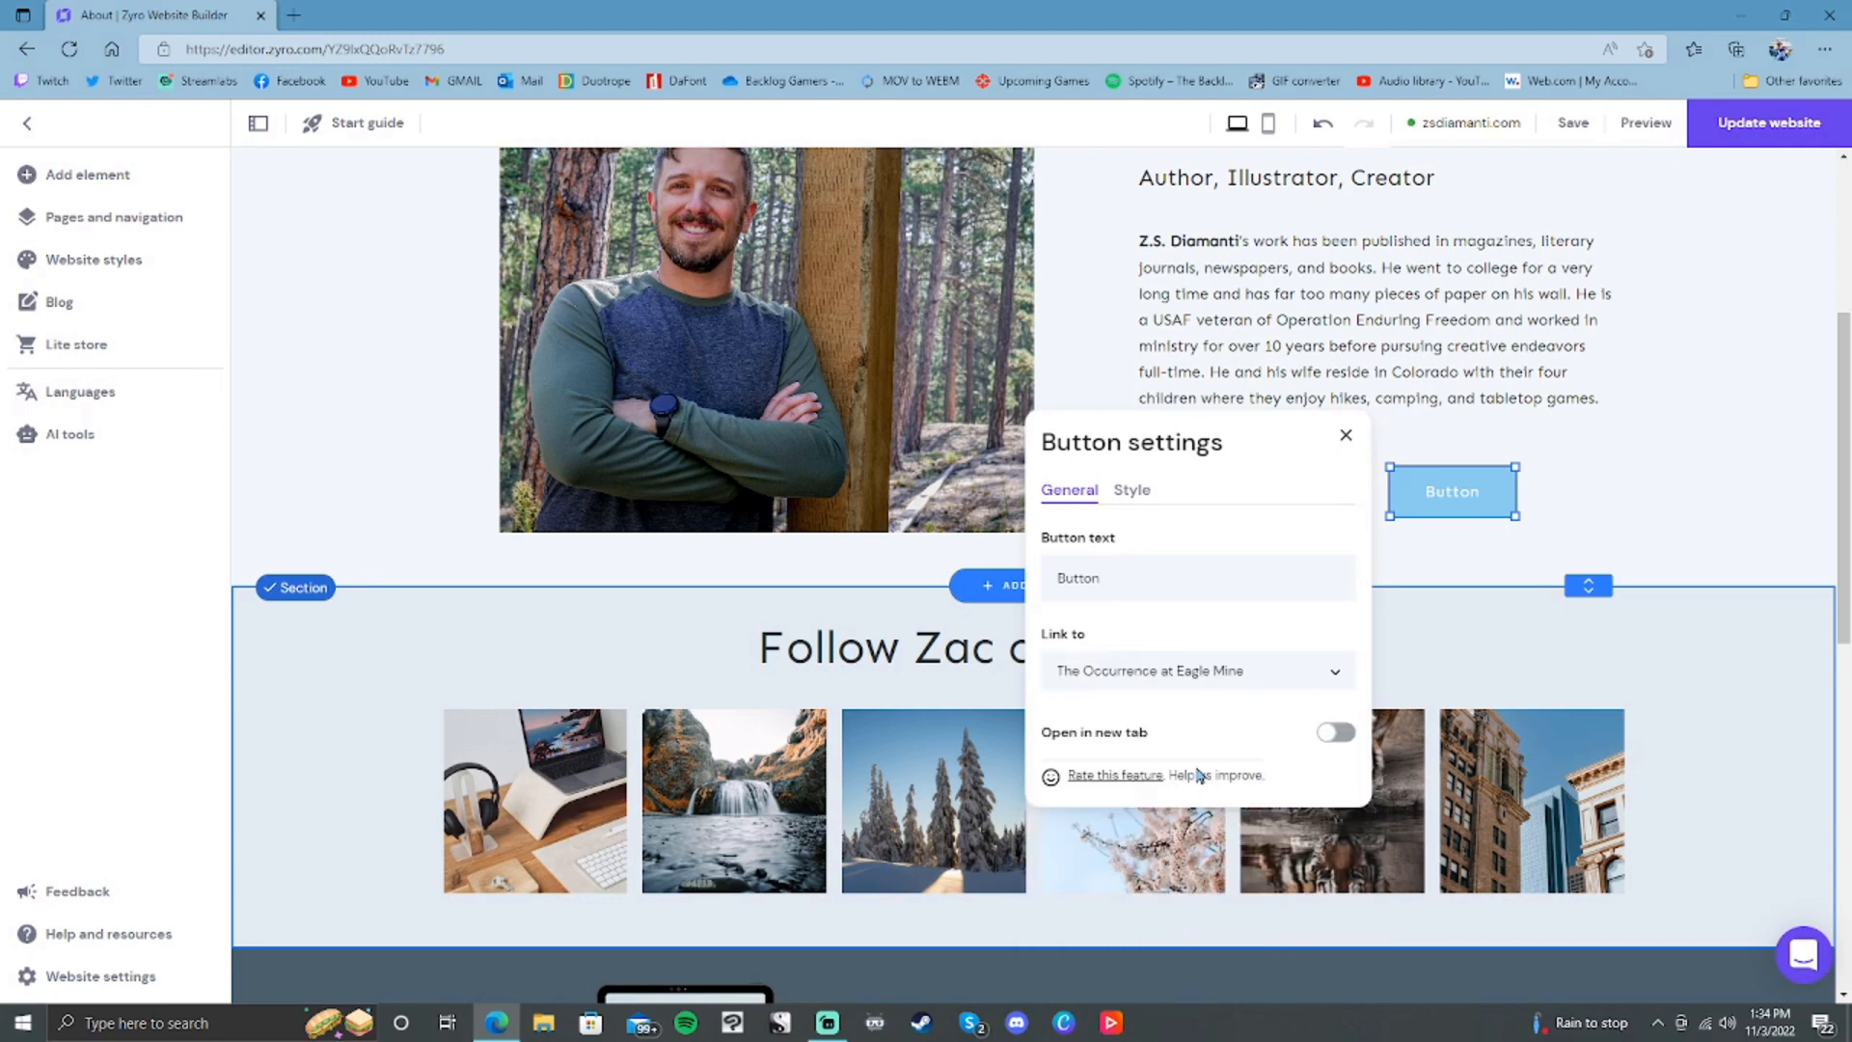
click(1346, 435)
Step: Preview the test page and try the new button's link
click(1431, 500)
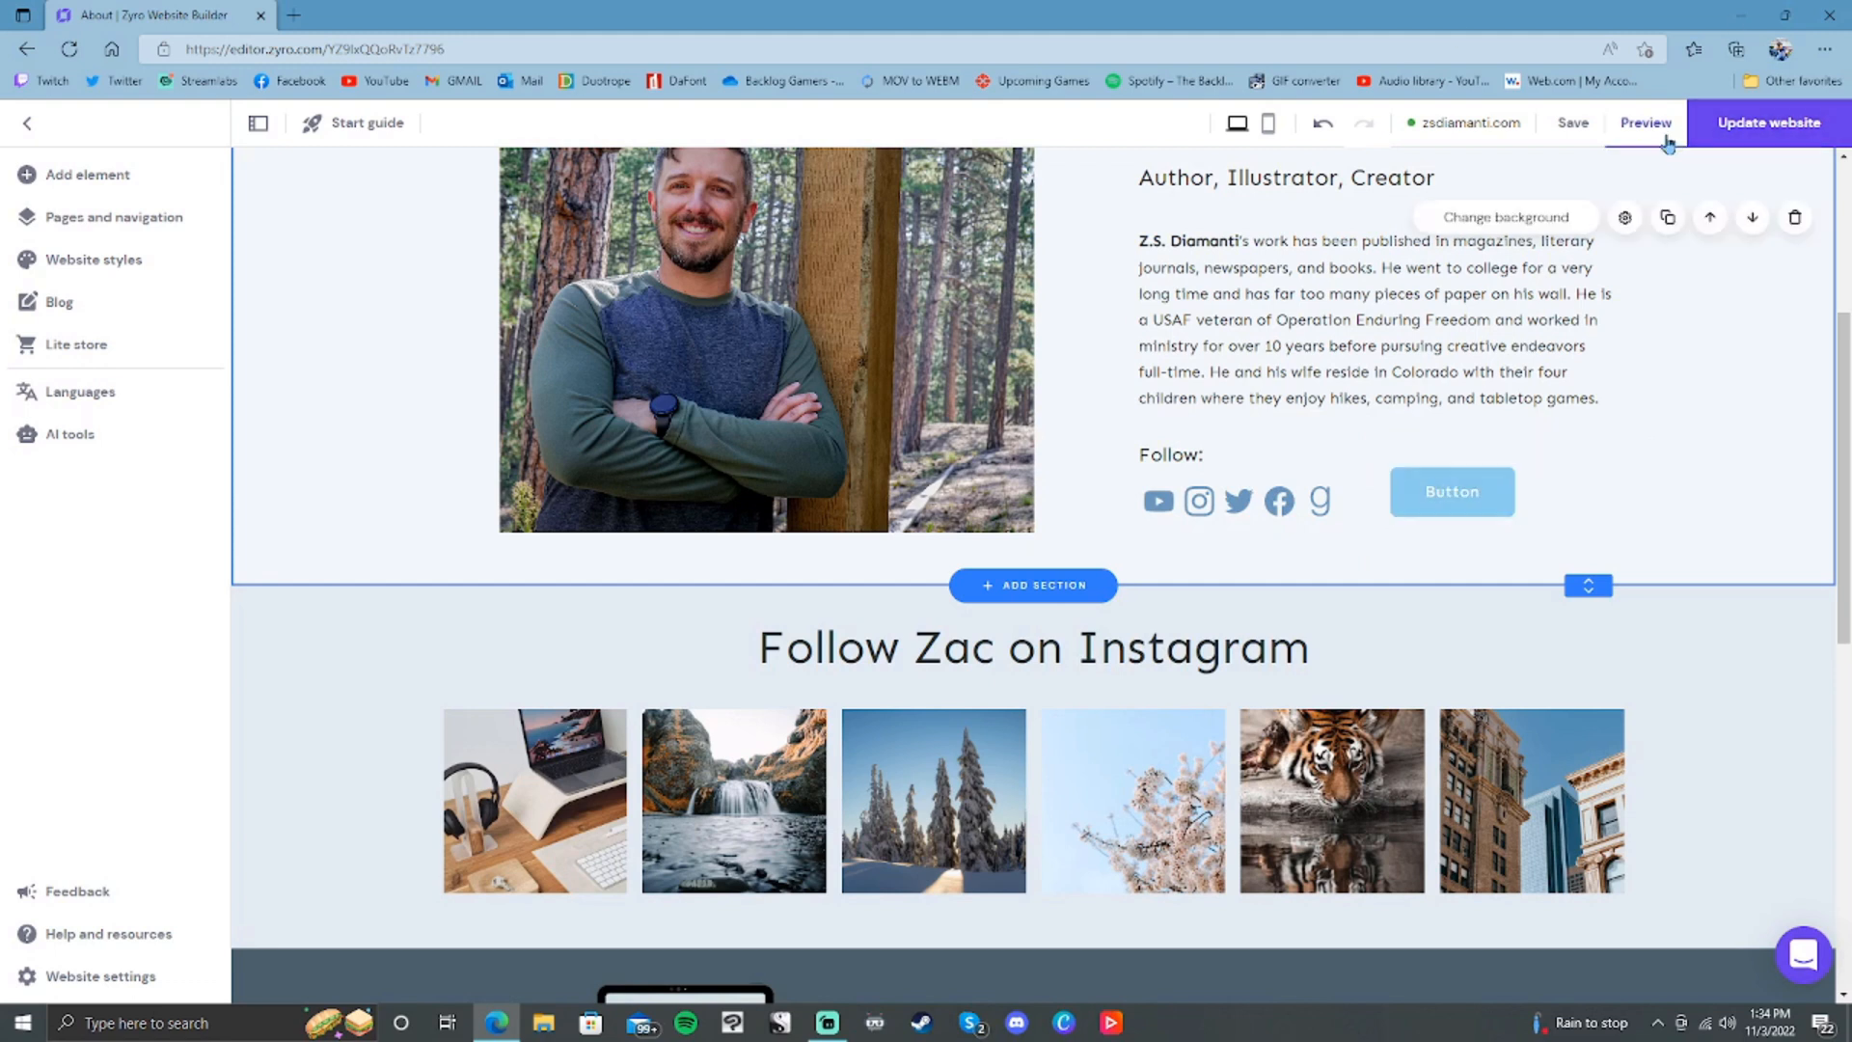
click(1646, 122)
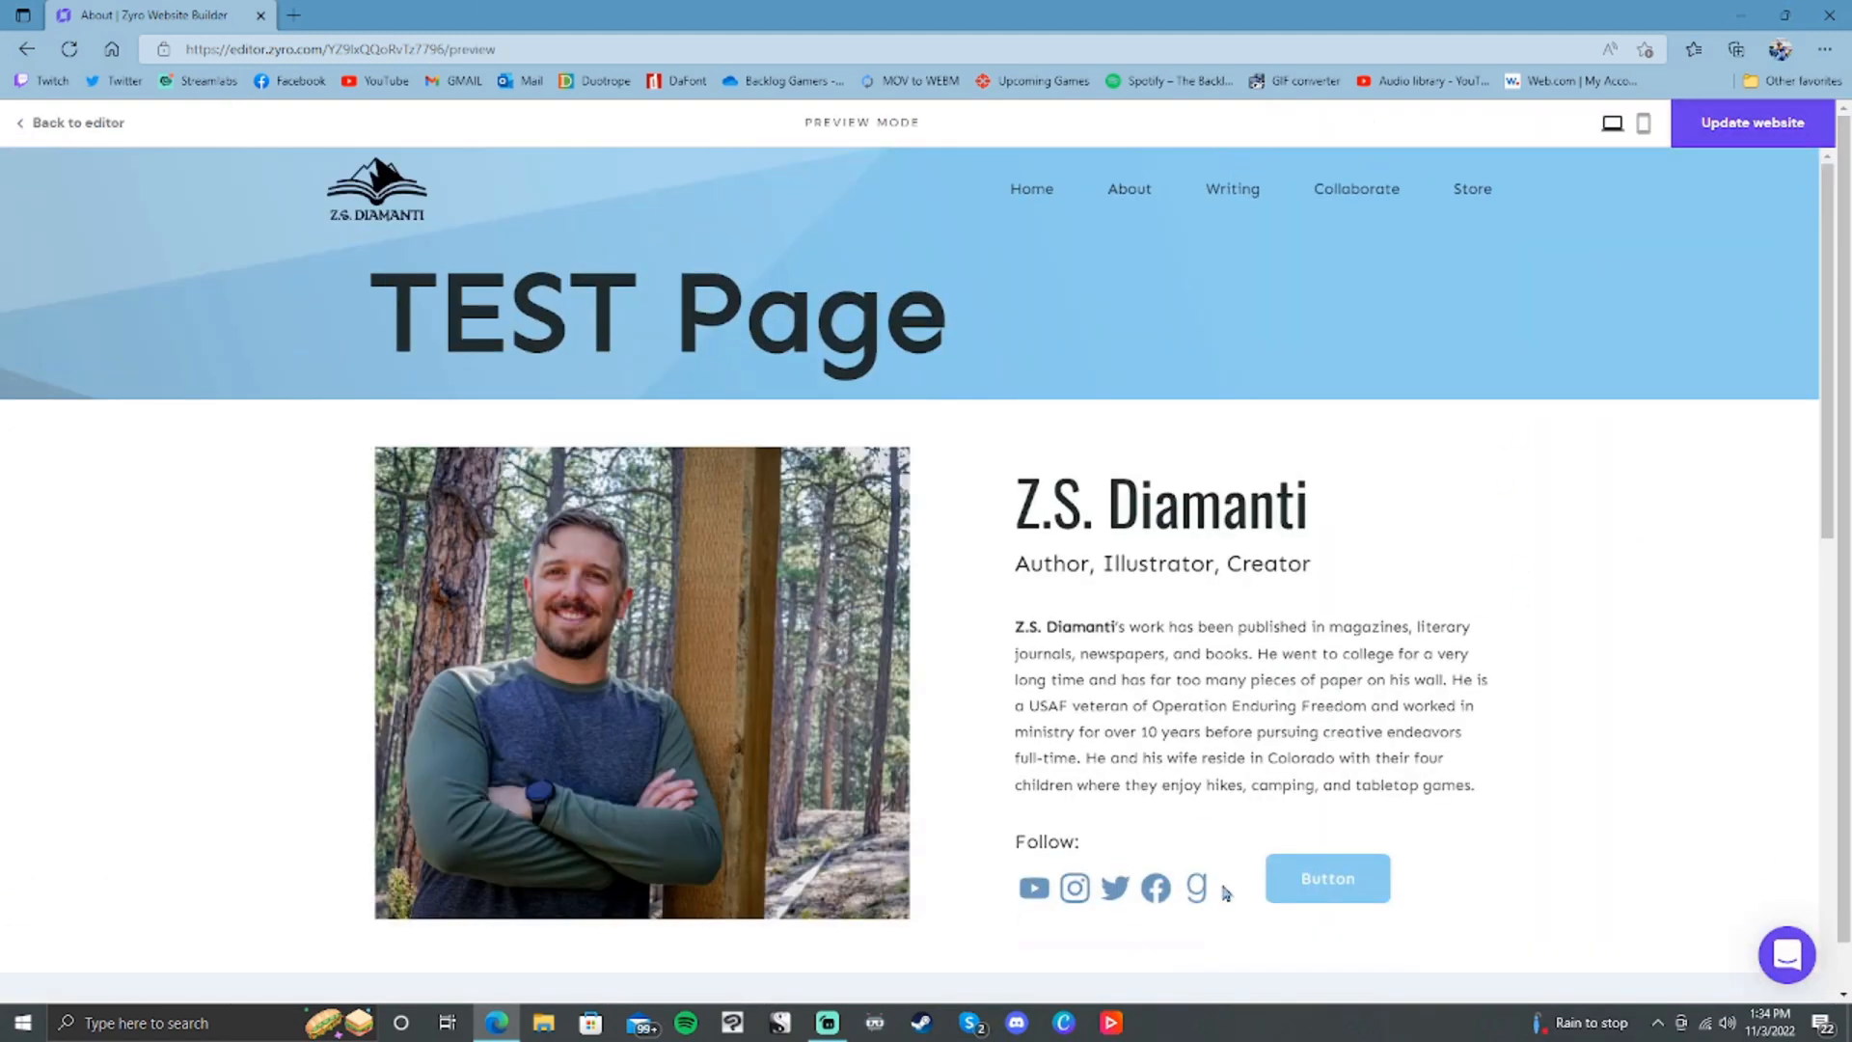
click(1322, 888)
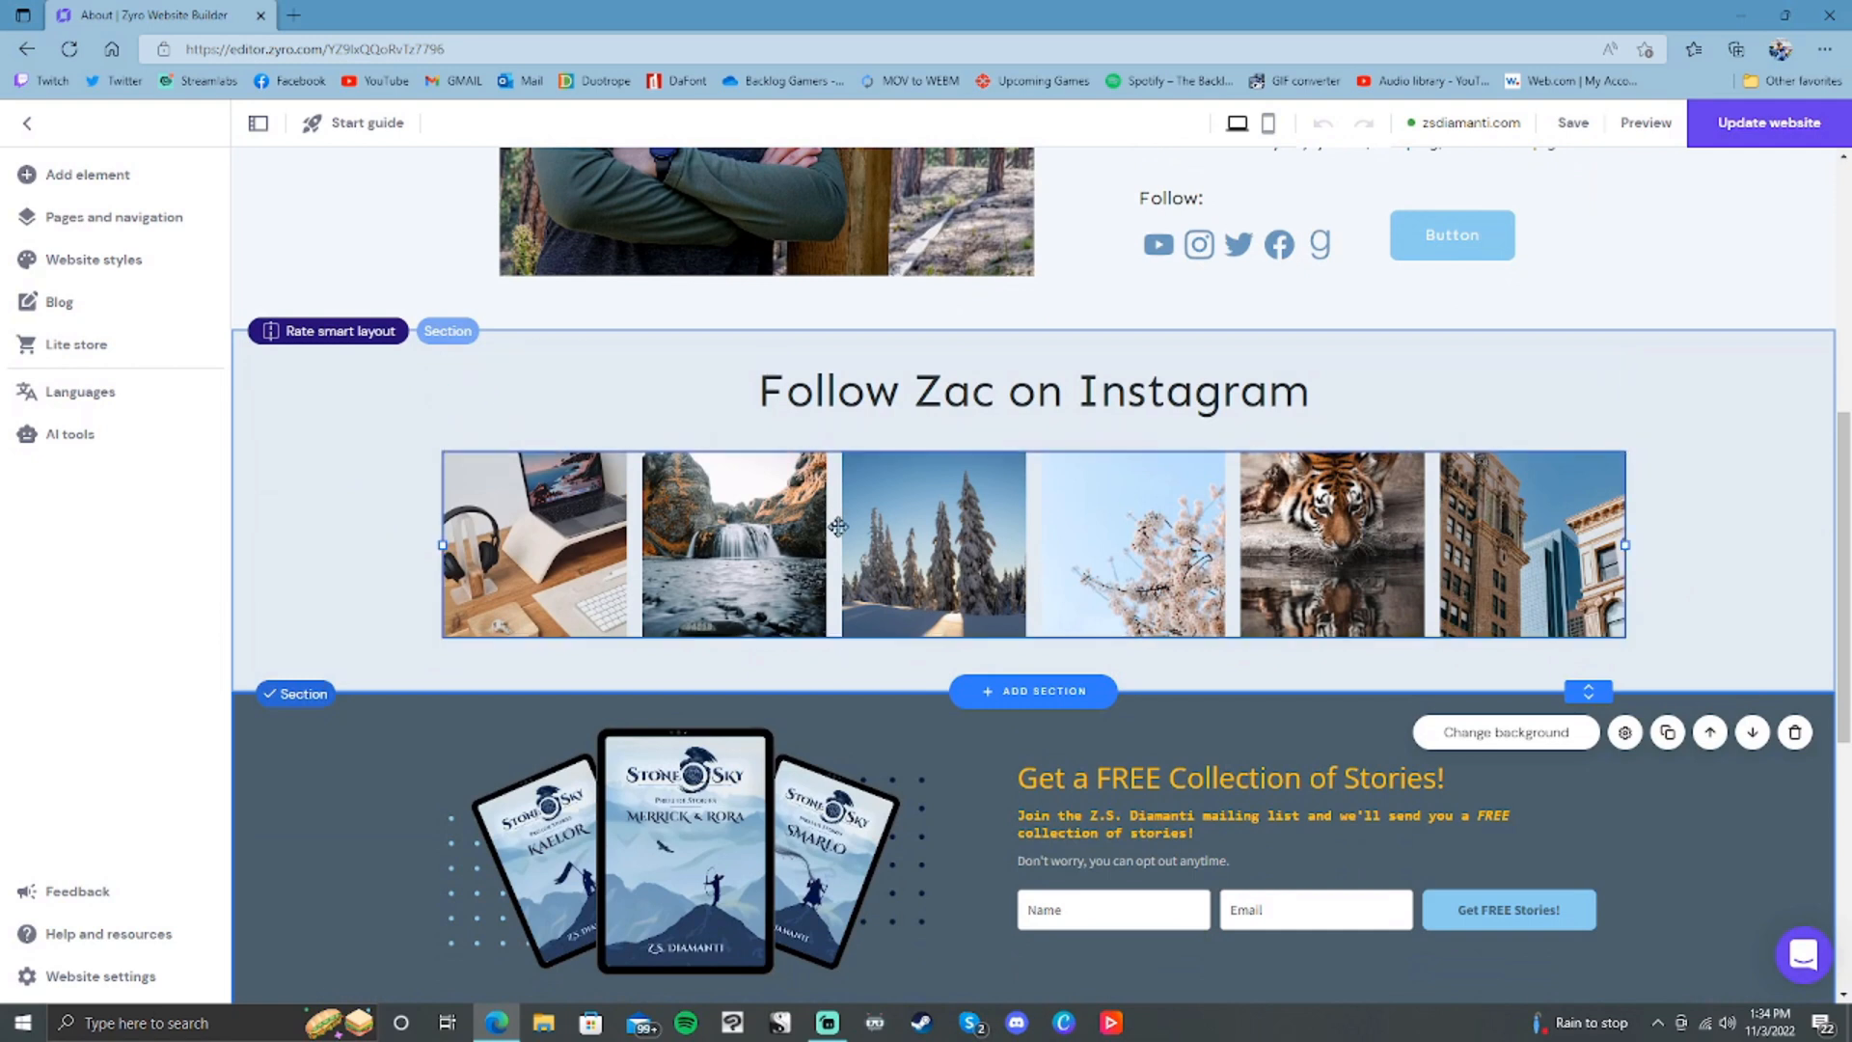
Step: Open the section templates below the Instagram feed and look through the Gallery, Contact form and Footer layouts
click(1069, 692)
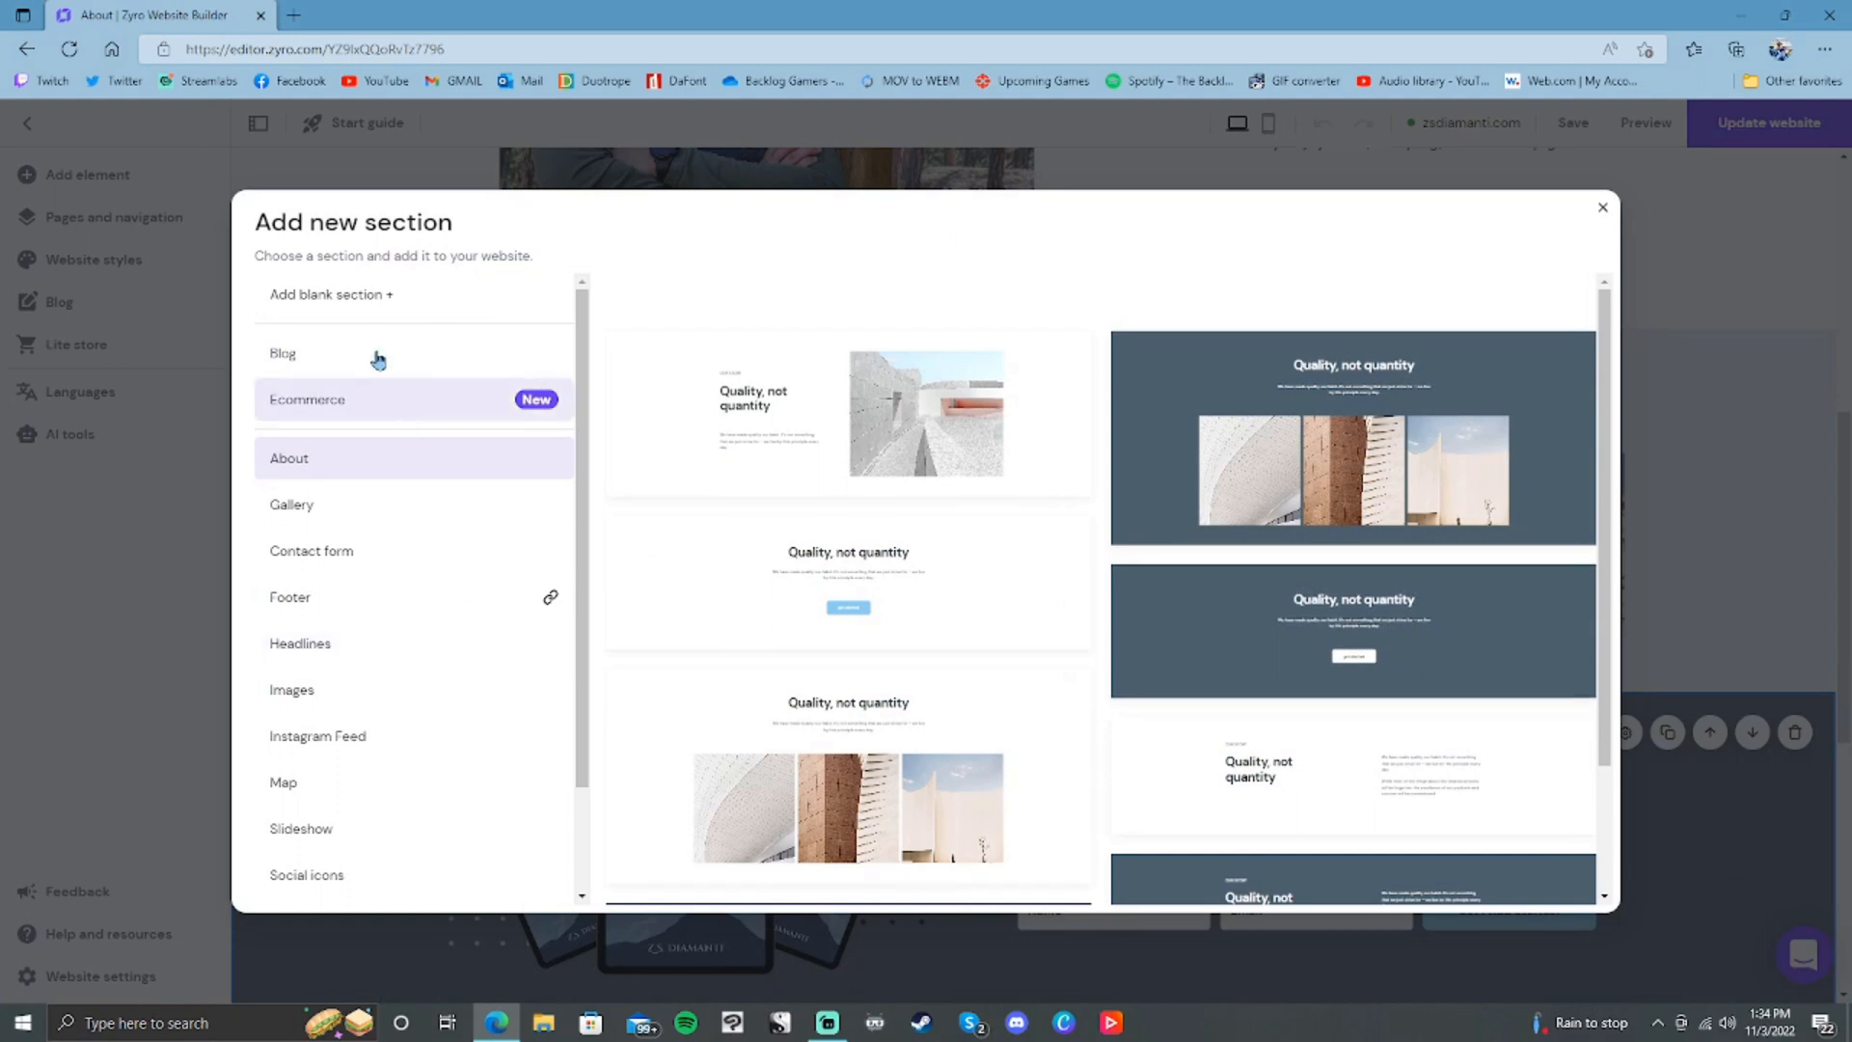
click(333, 511)
scroll(1170, 418, down, 10)
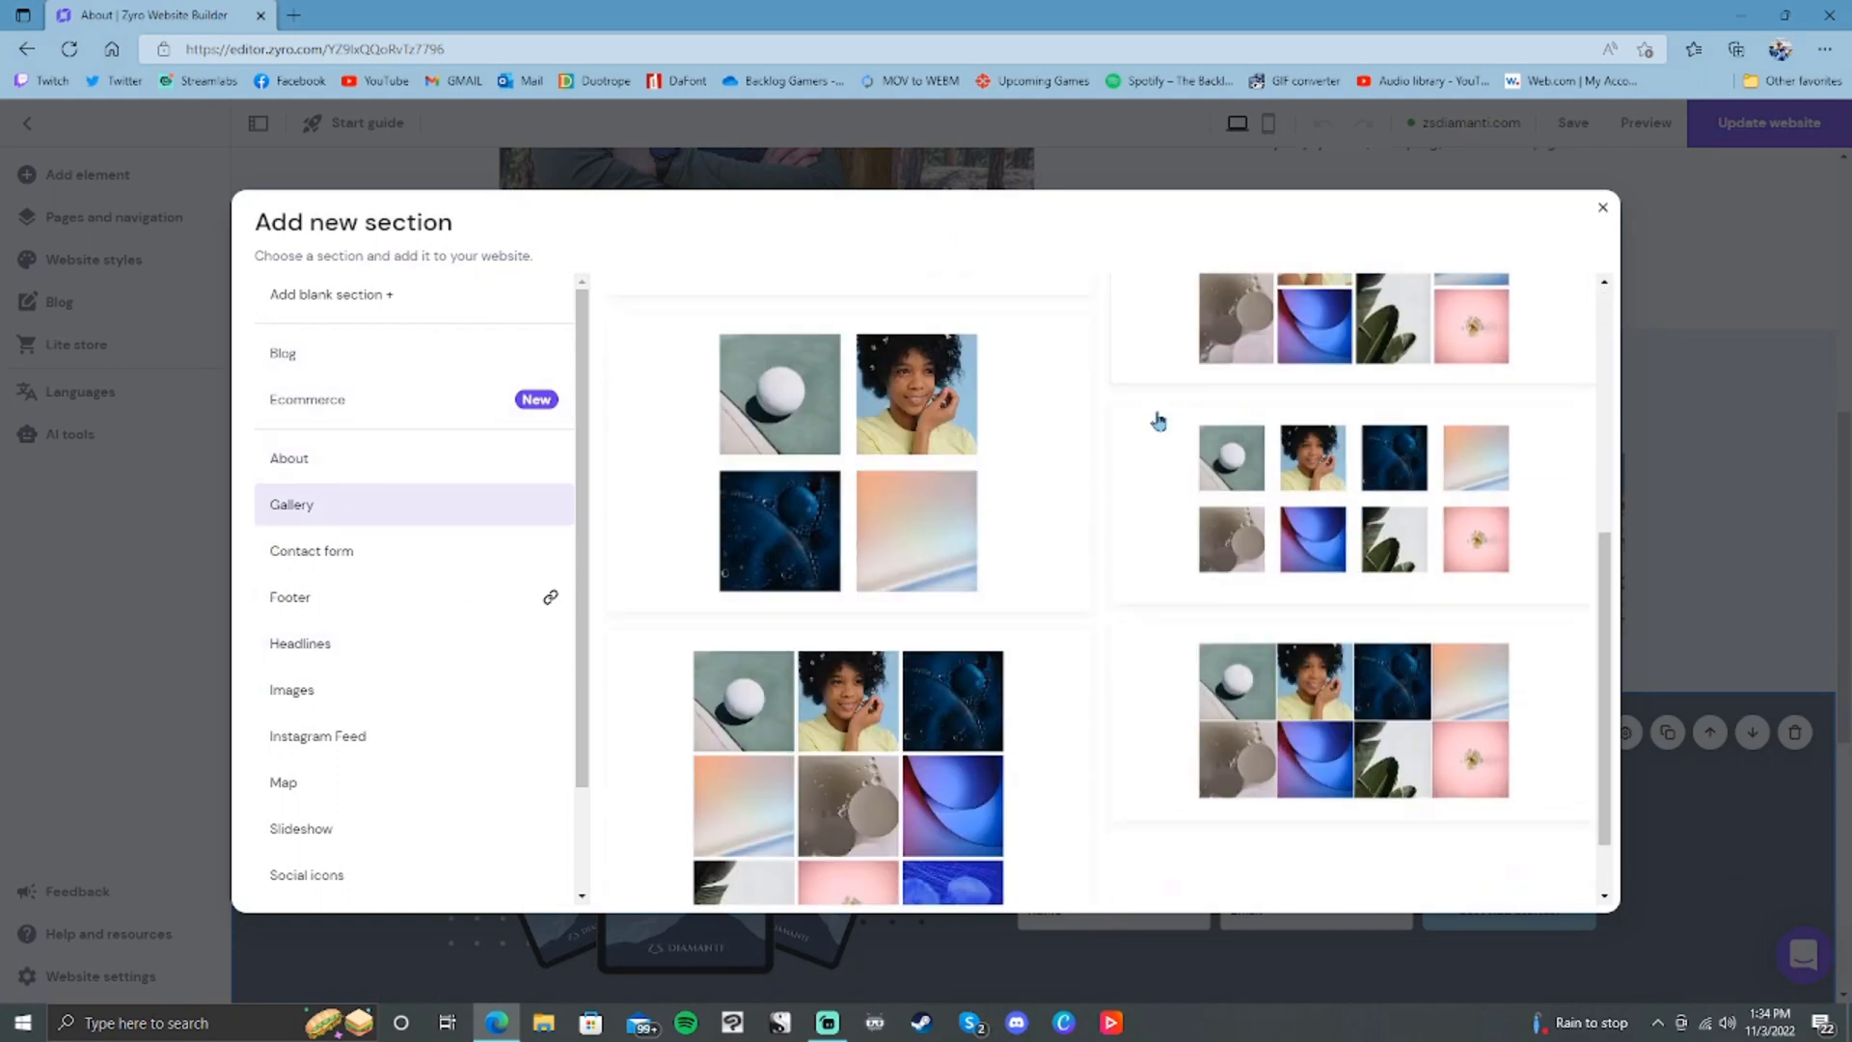
click(368, 568)
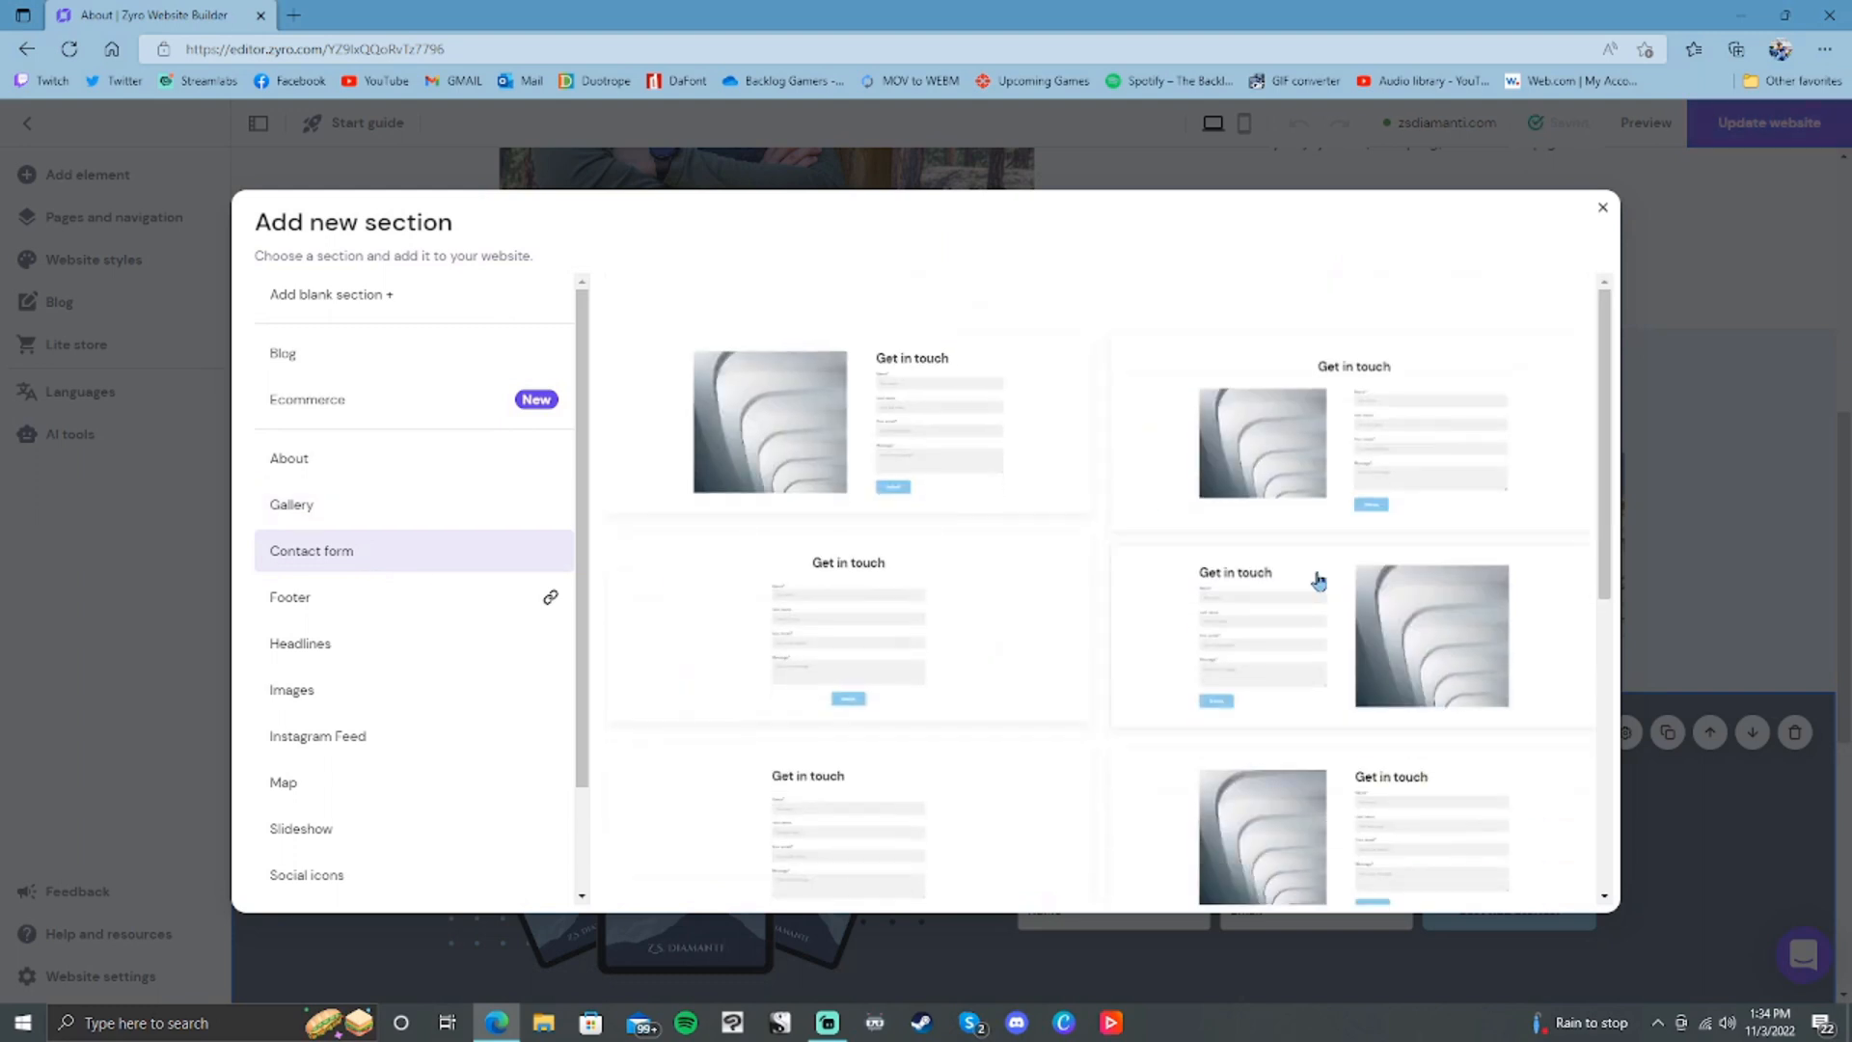
scroll(1390, 479, down, 2)
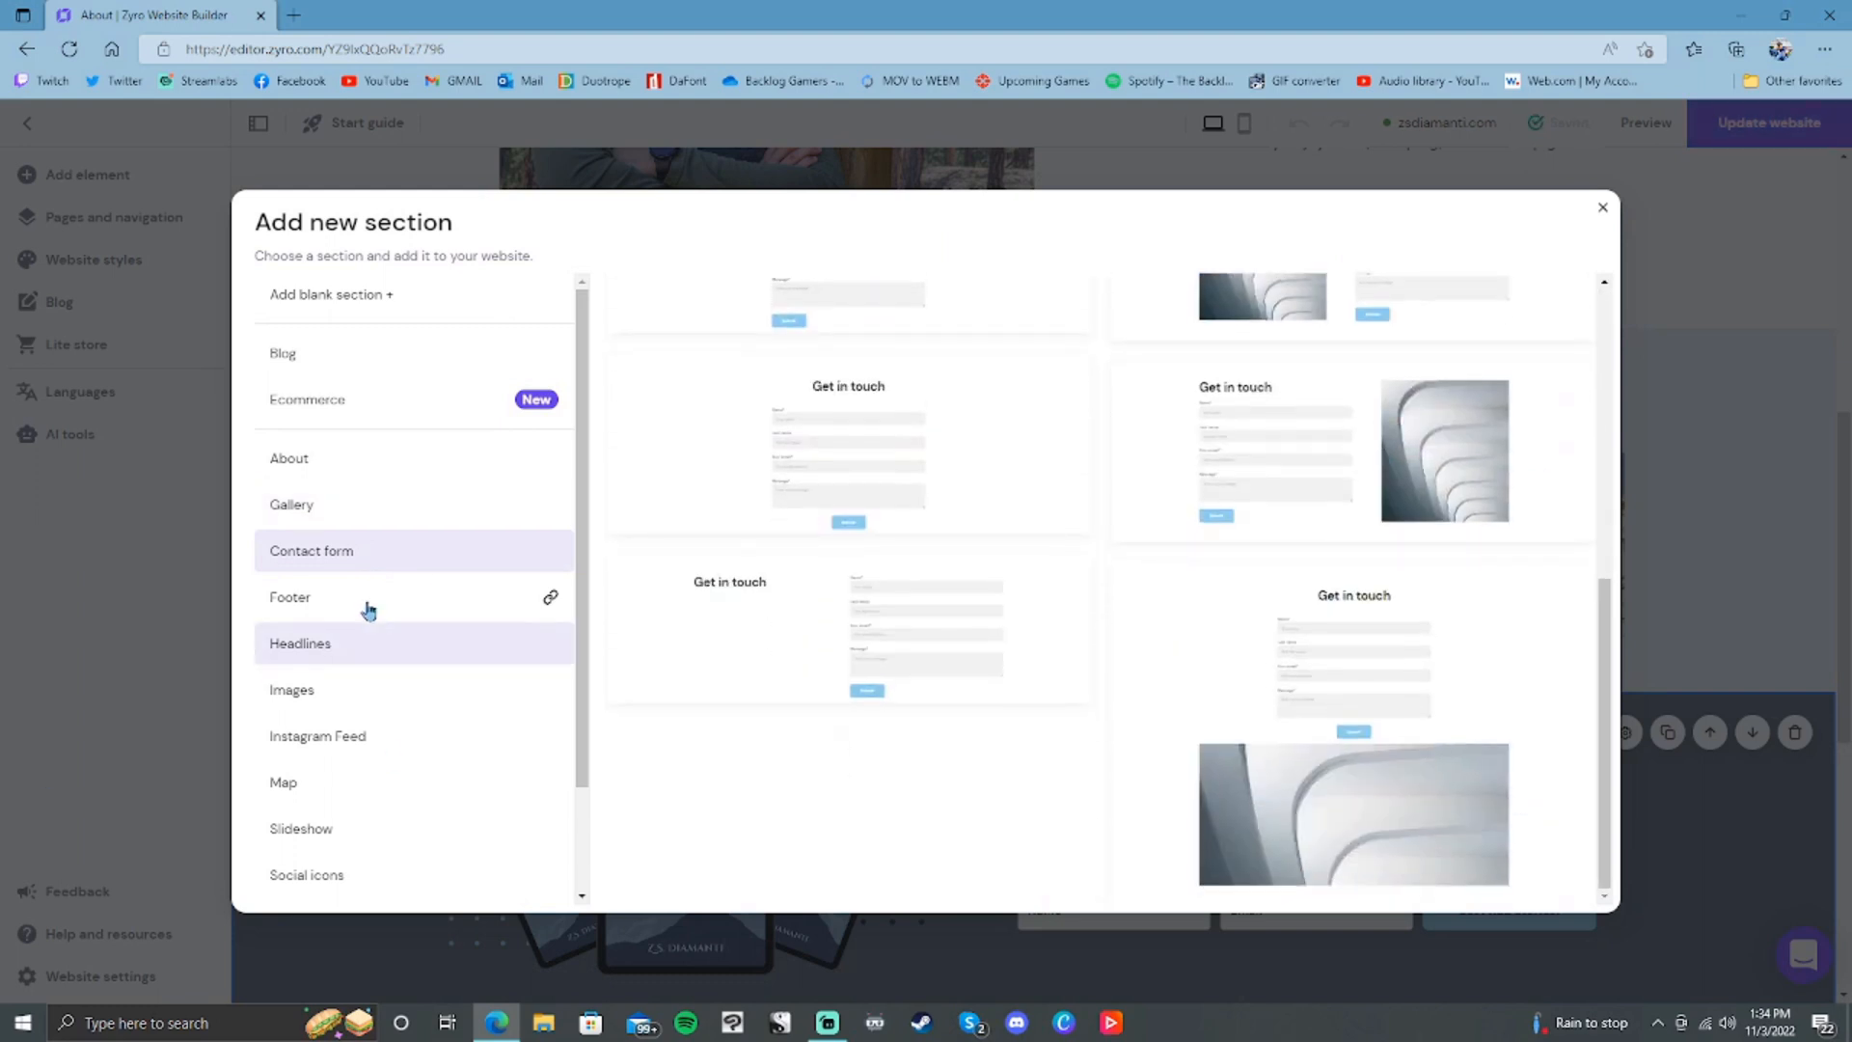
click(349, 606)
Step: Insert the dark Headlines section "Predict the future by creating it" with a vase image below the Instagram feed
click(350, 659)
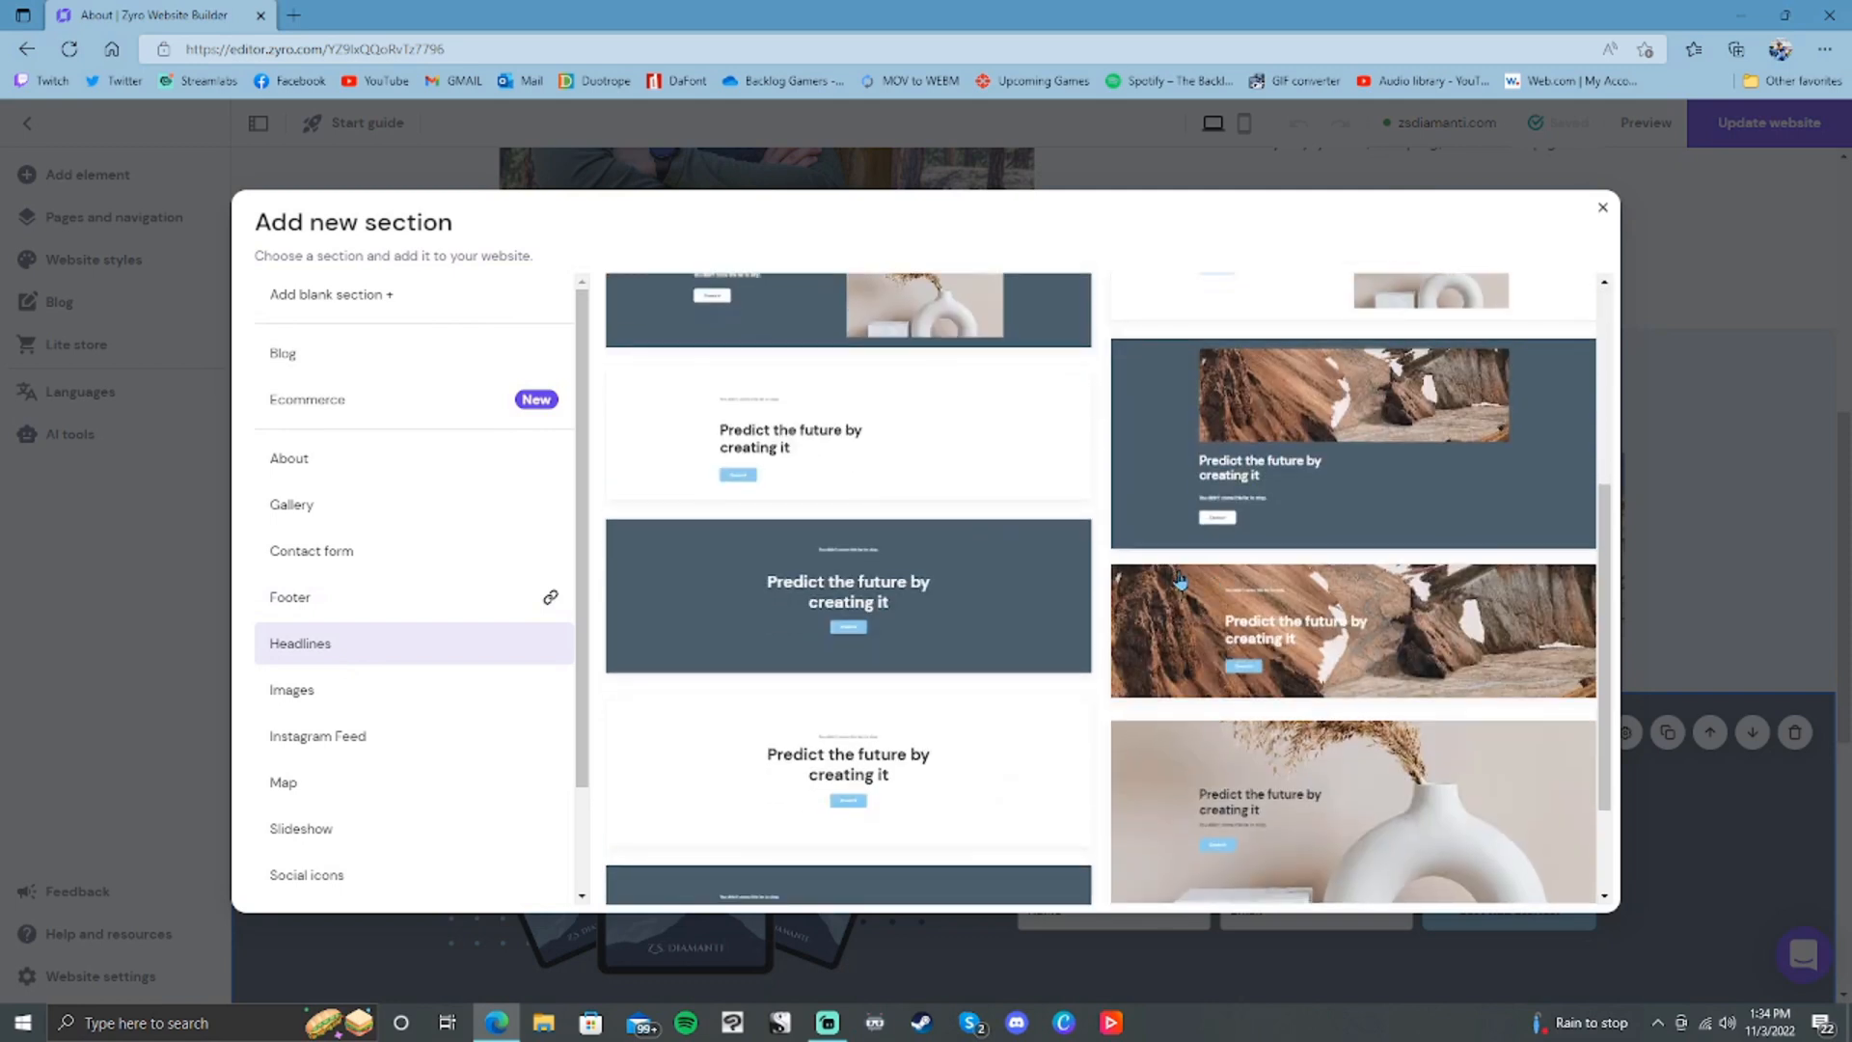
scroll(858, 449, down, 2)
click(849, 463)
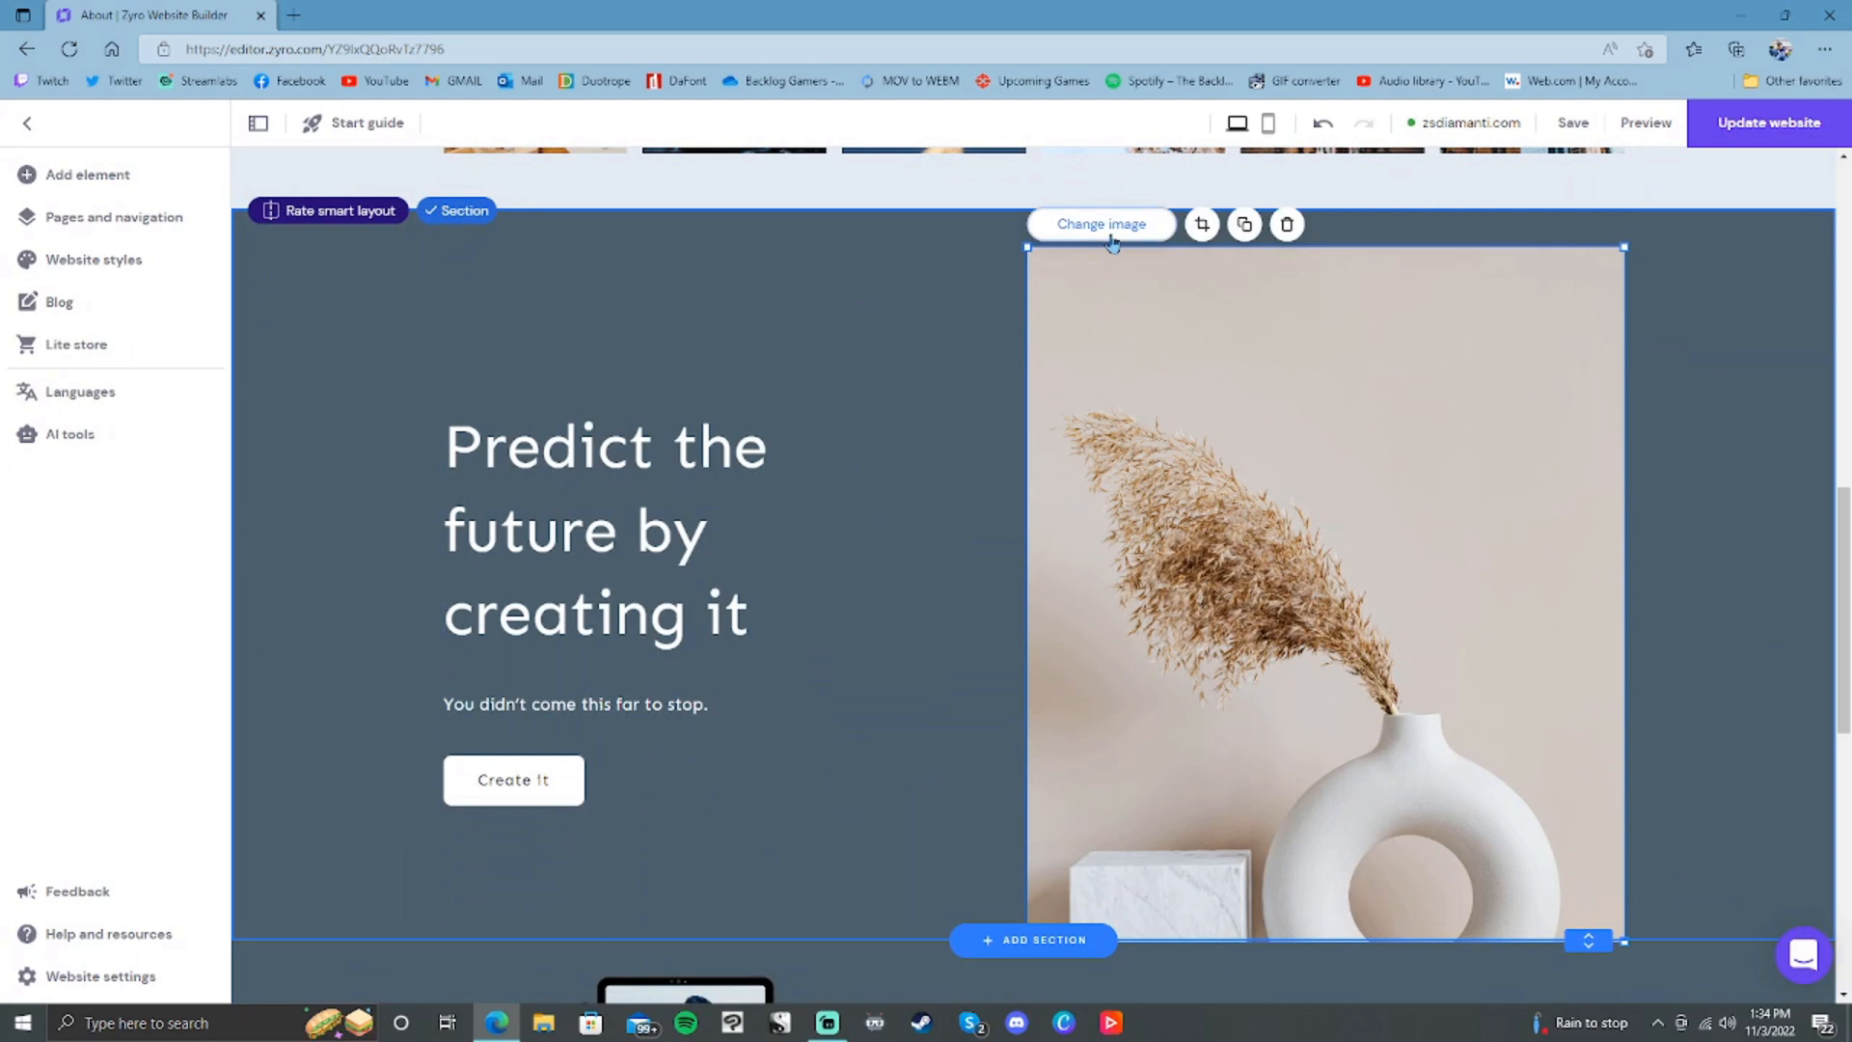
Step: Replace the headline section's vase image with free_stories1 from the media library and open the image's style settings
click(1103, 225)
click(883, 516)
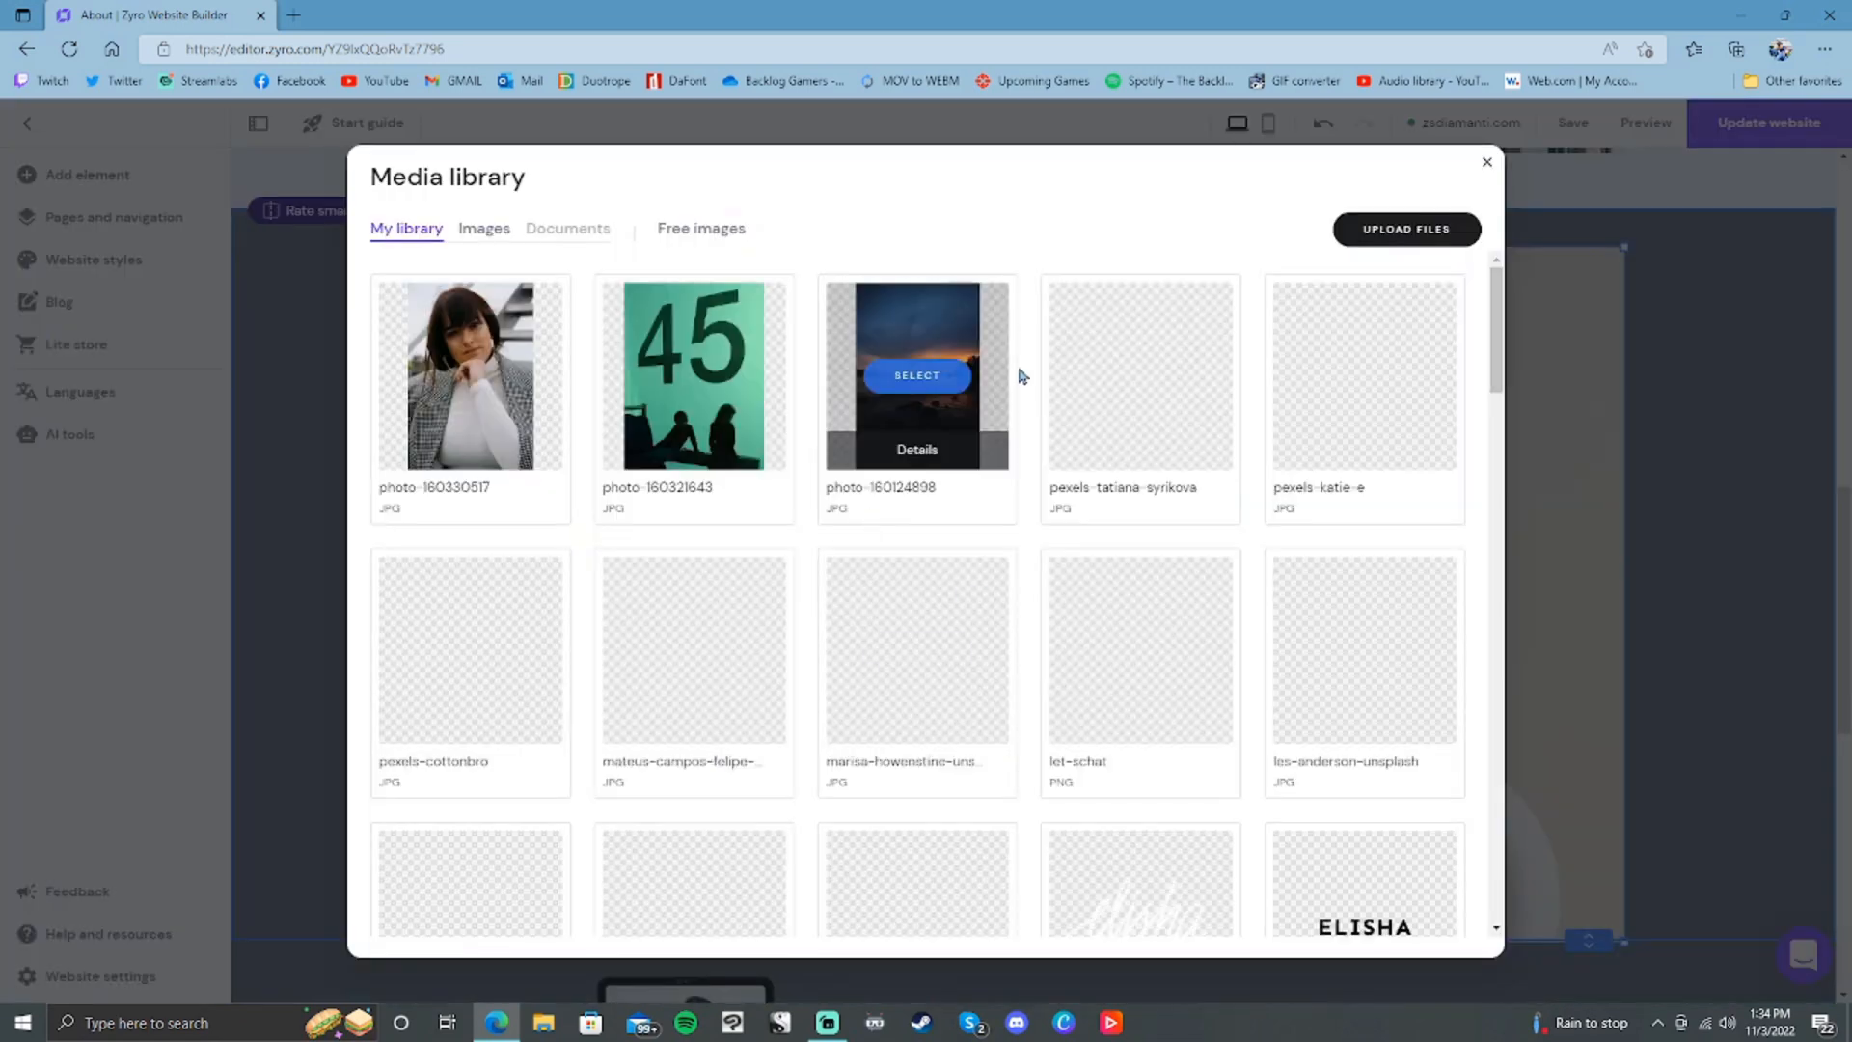
scroll(1109, 331, down, 10)
scroll(1133, 371, down, 5)
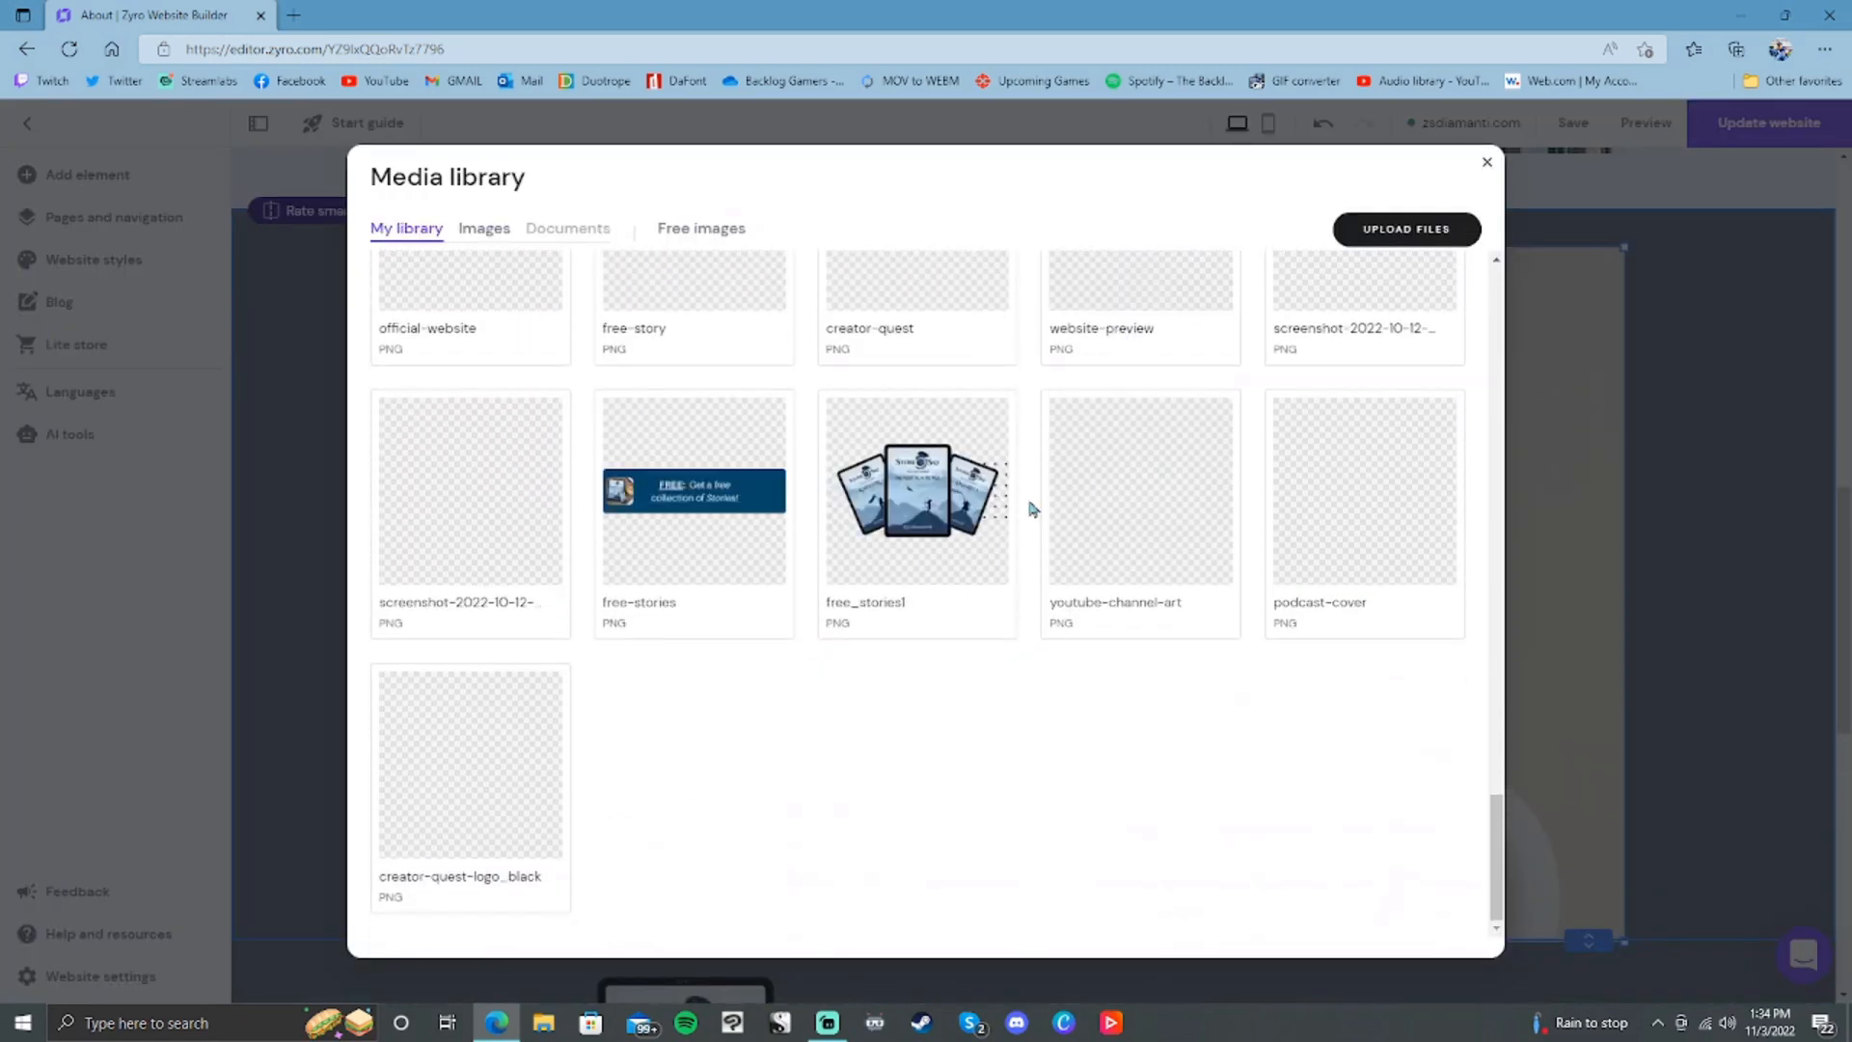
click(917, 502)
click(757, 328)
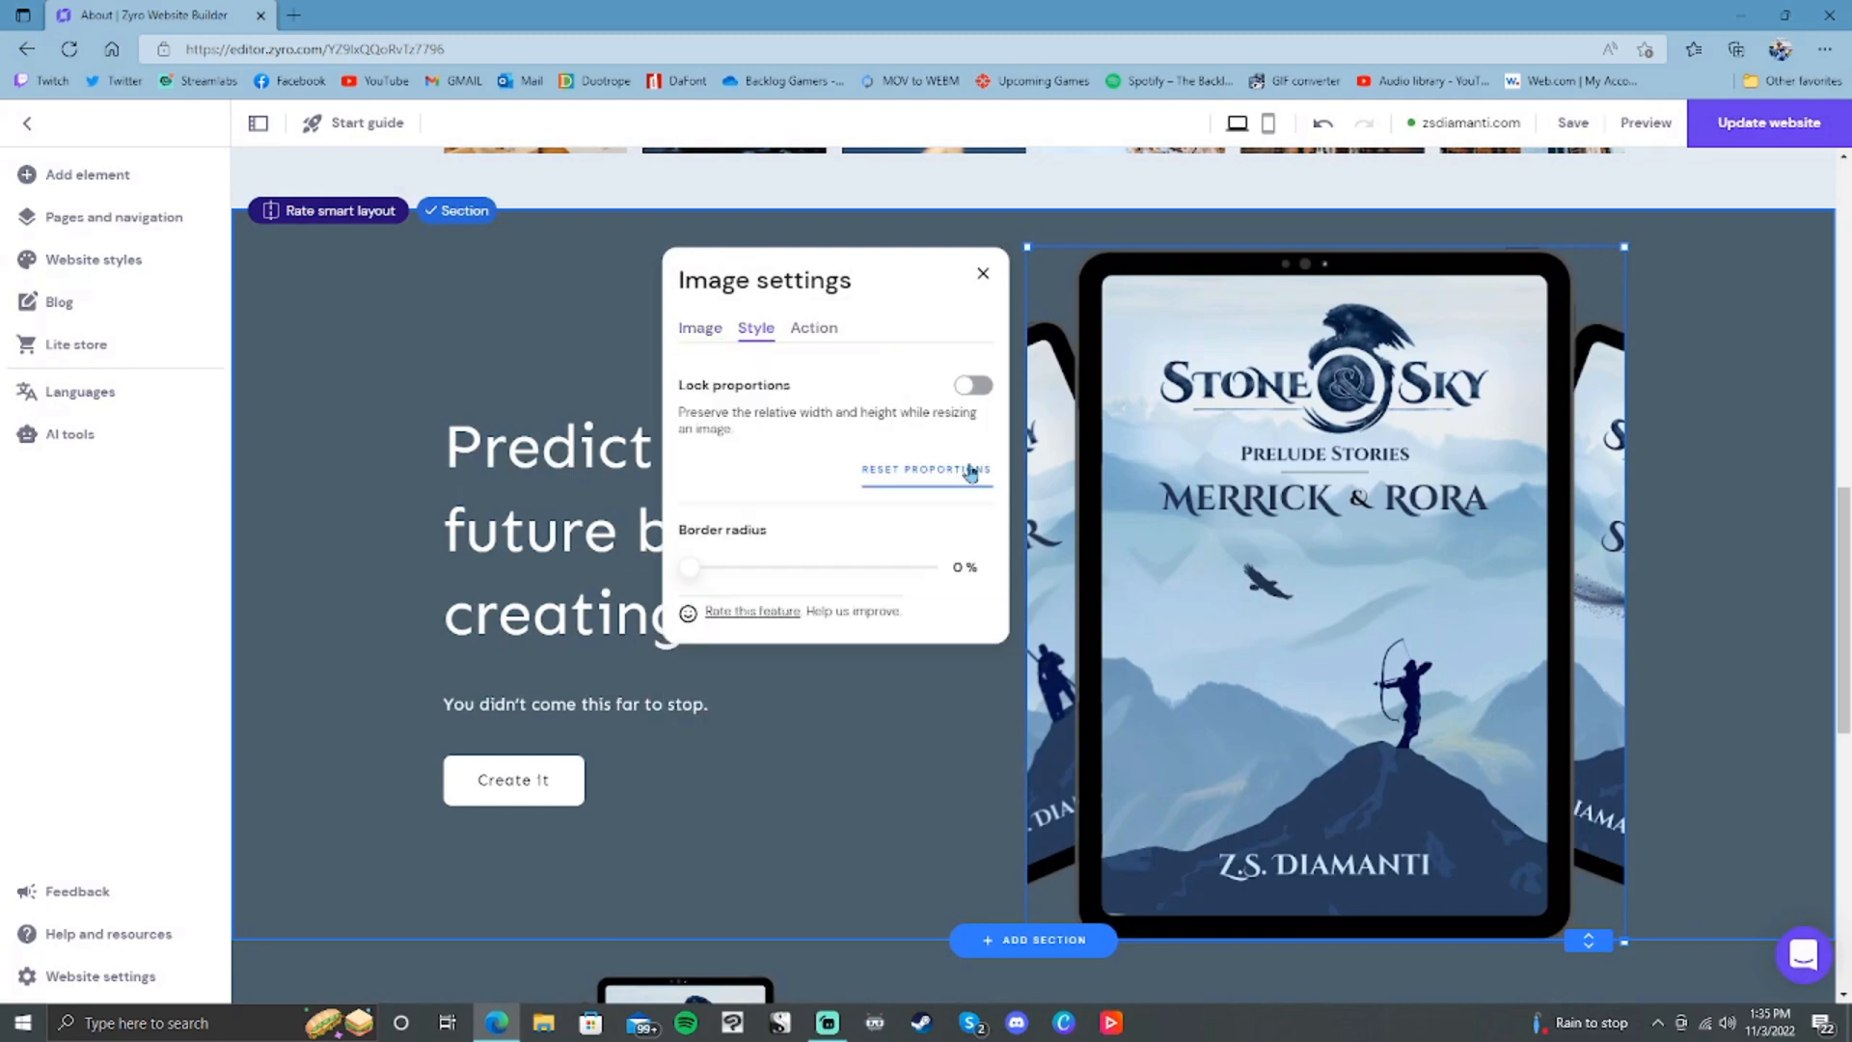
Step: Reset the headline image's proportions, enlarge it slightly and move it down beside the headline text
click(970, 469)
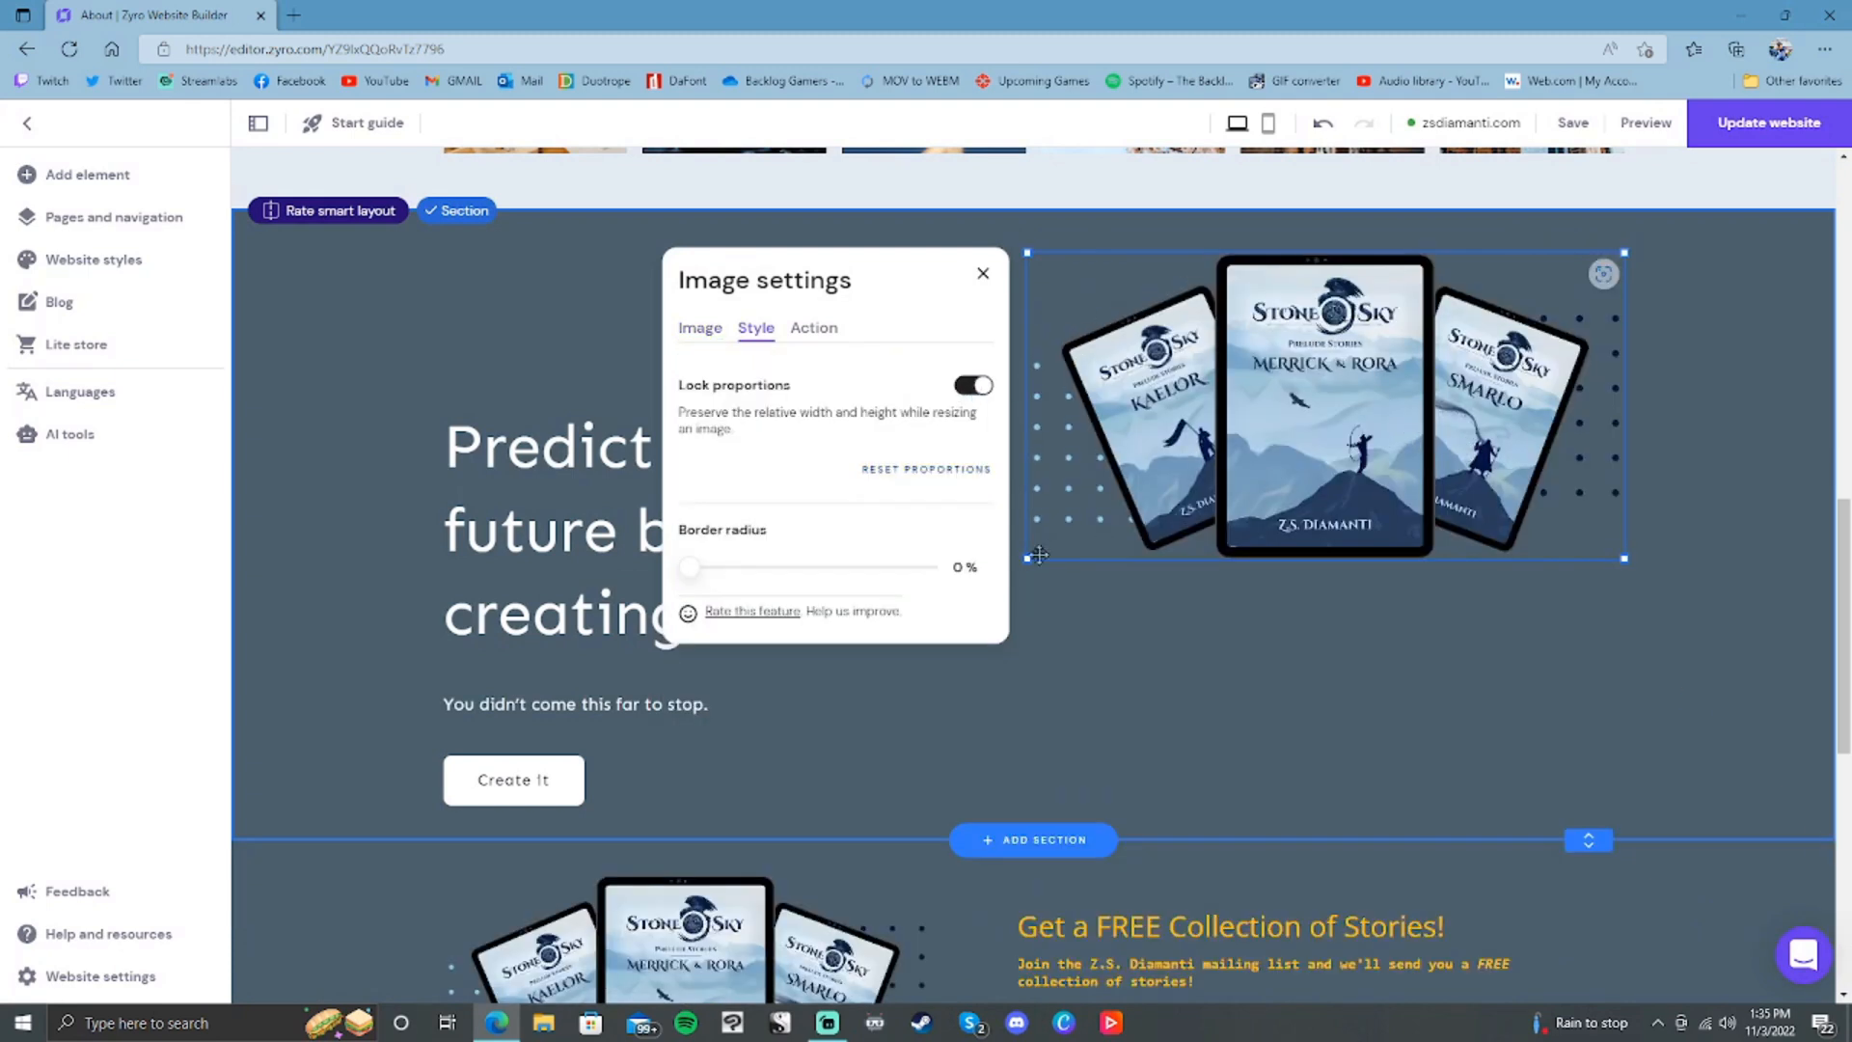
drag(1039, 554, 969, 633)
drag(1325, 414, 1323, 507)
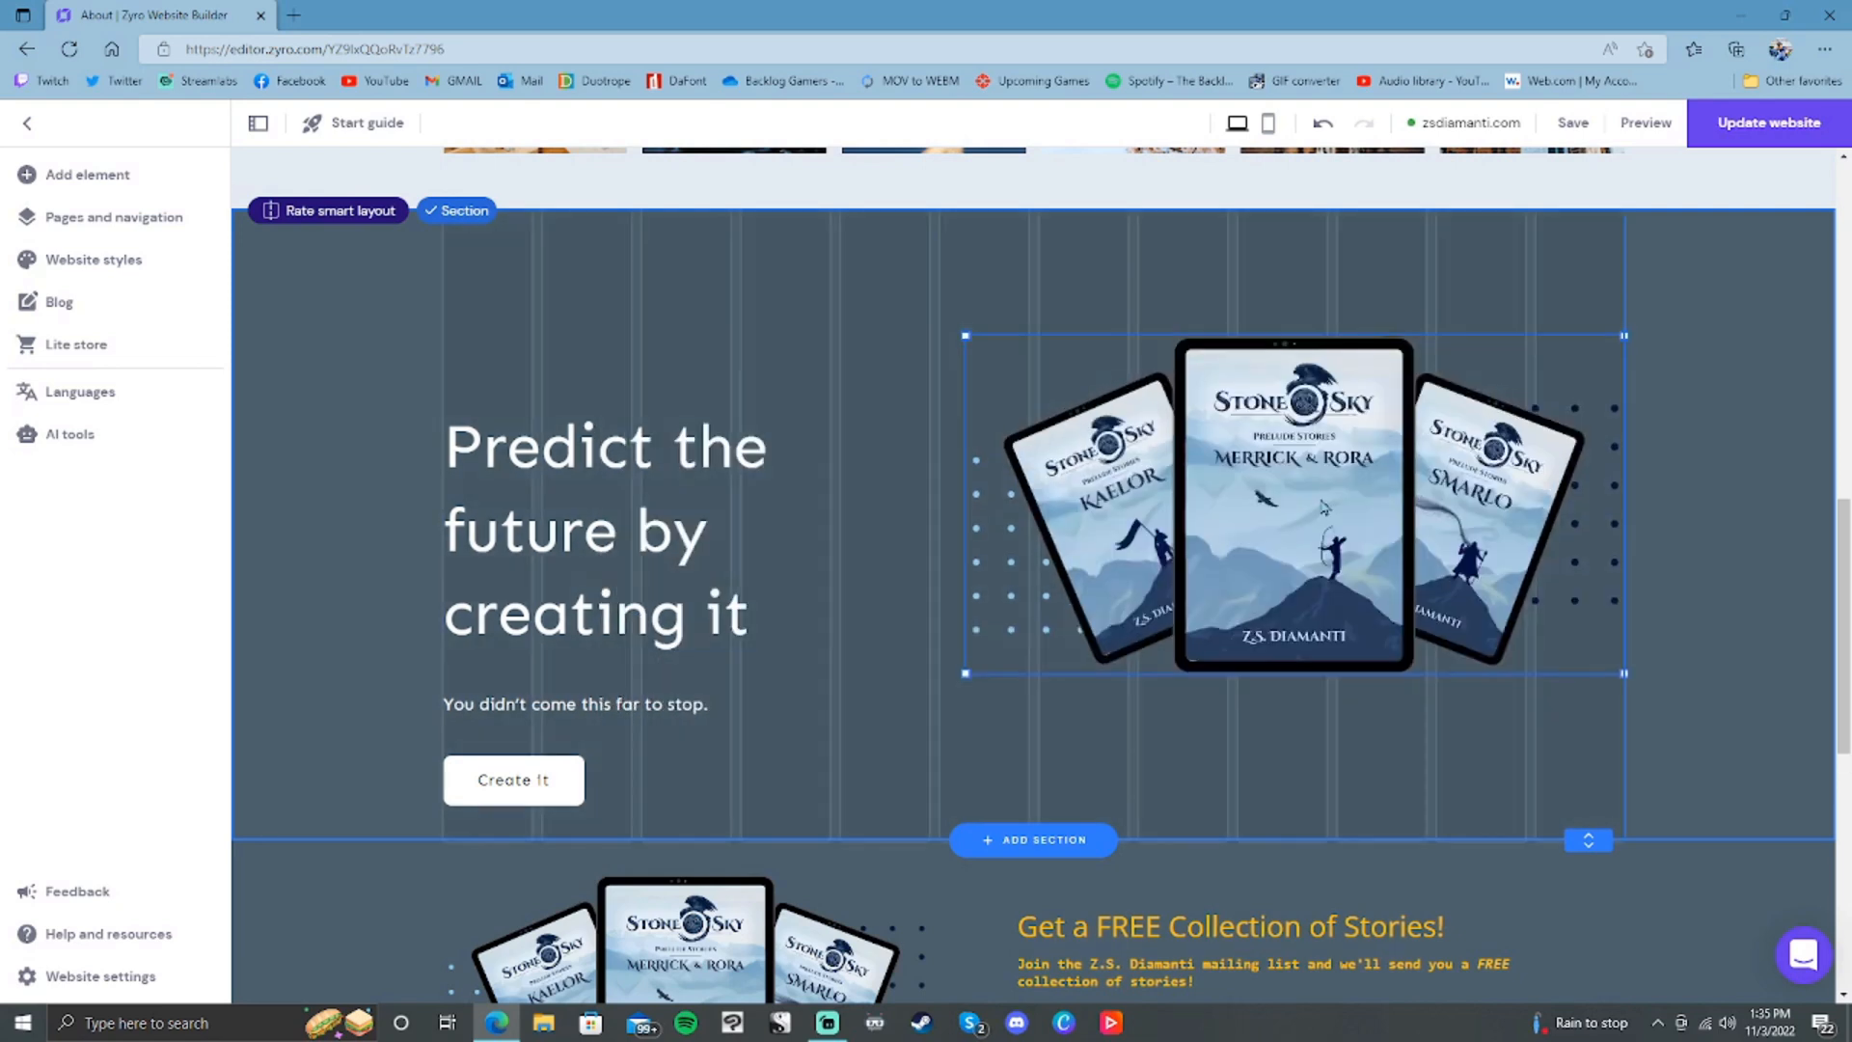
Step: Replace the section's headline with "Grab your FREE Stories!" and compare the section with the free-stories signup section below it
click(741, 600)
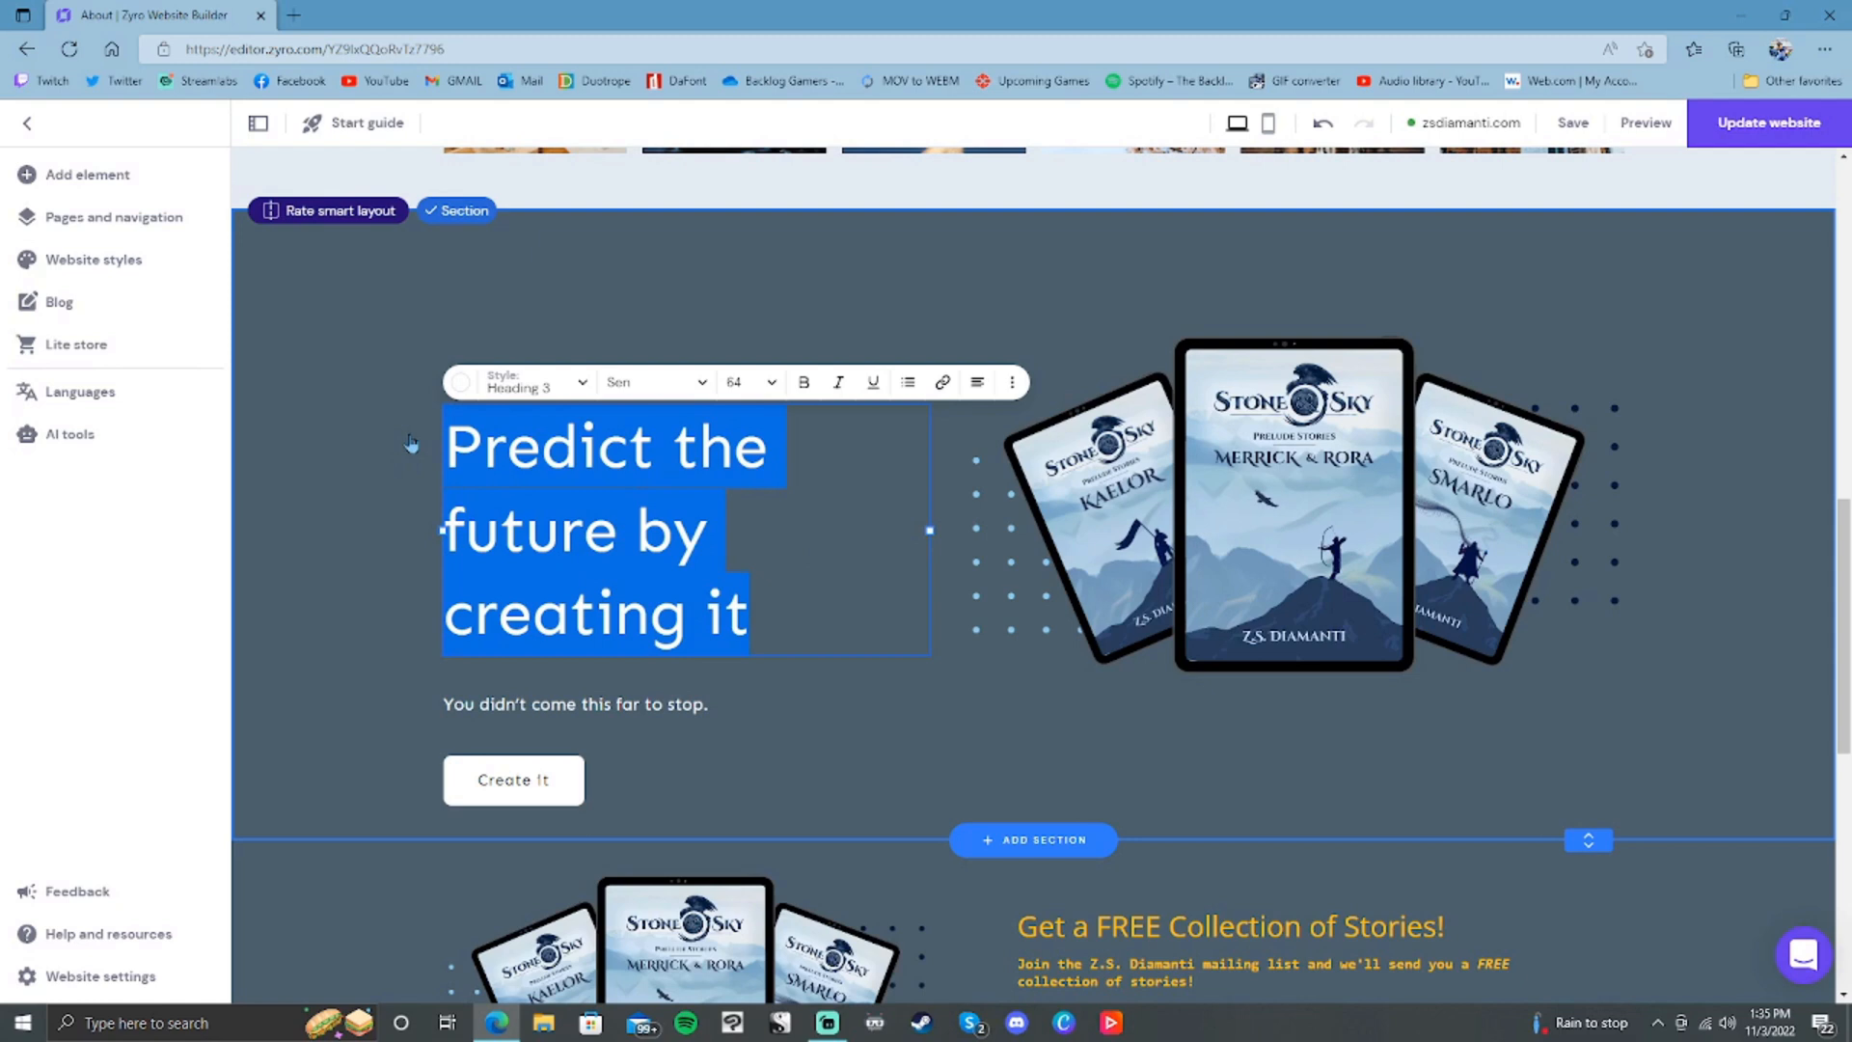
text(Grab your FREE Stories!)
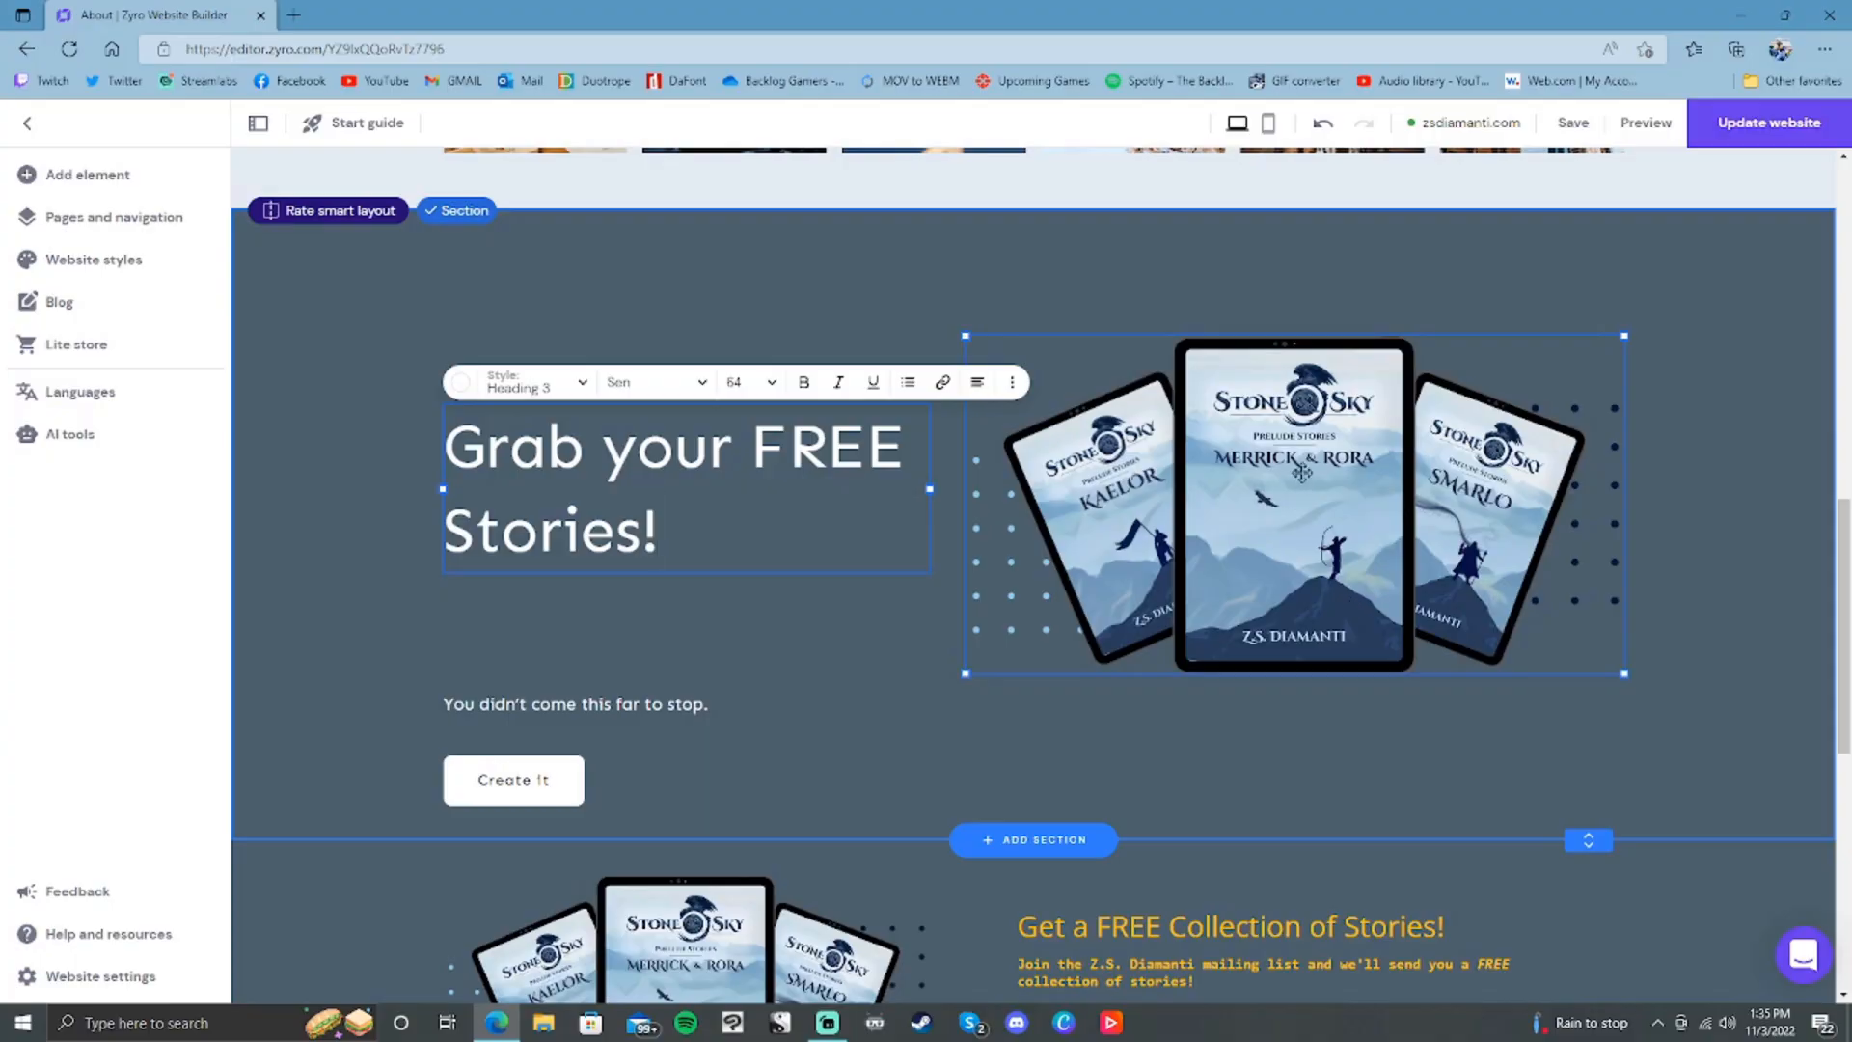
scroll(1303, 473, down, 1)
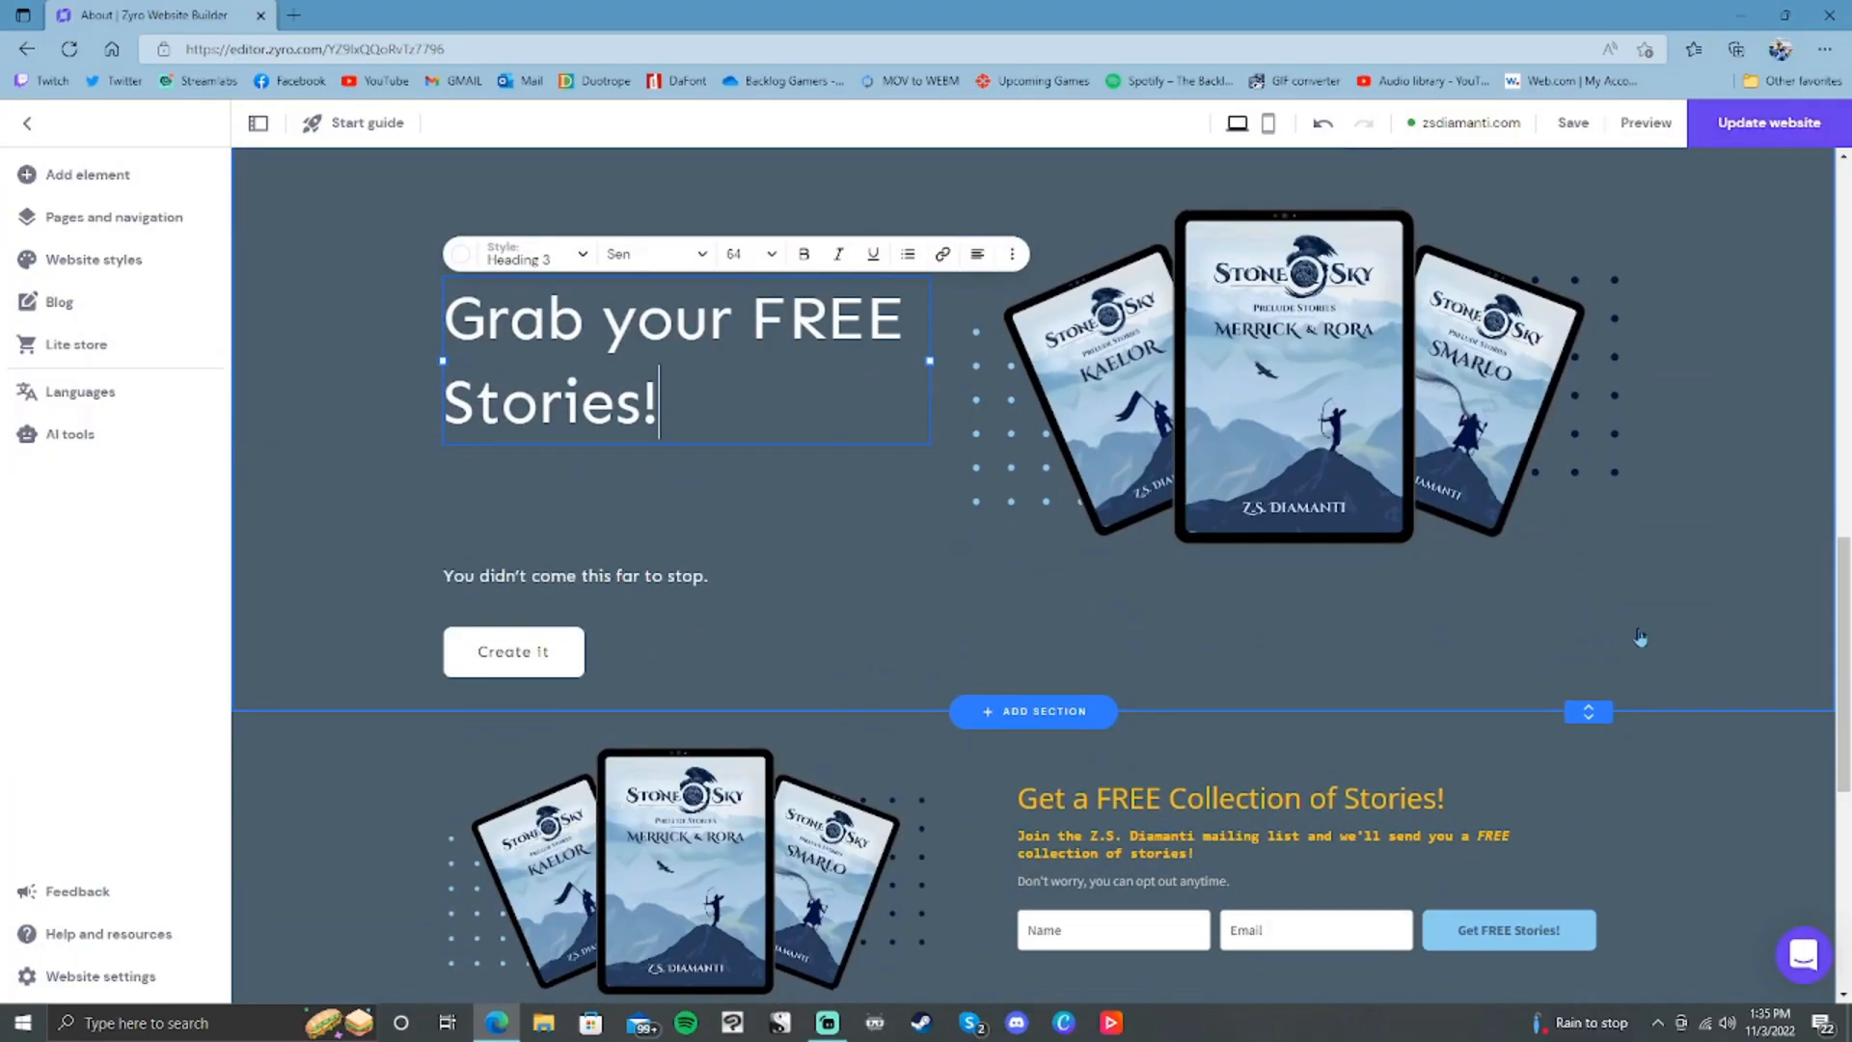
scroll(1084, 924, down, 3)
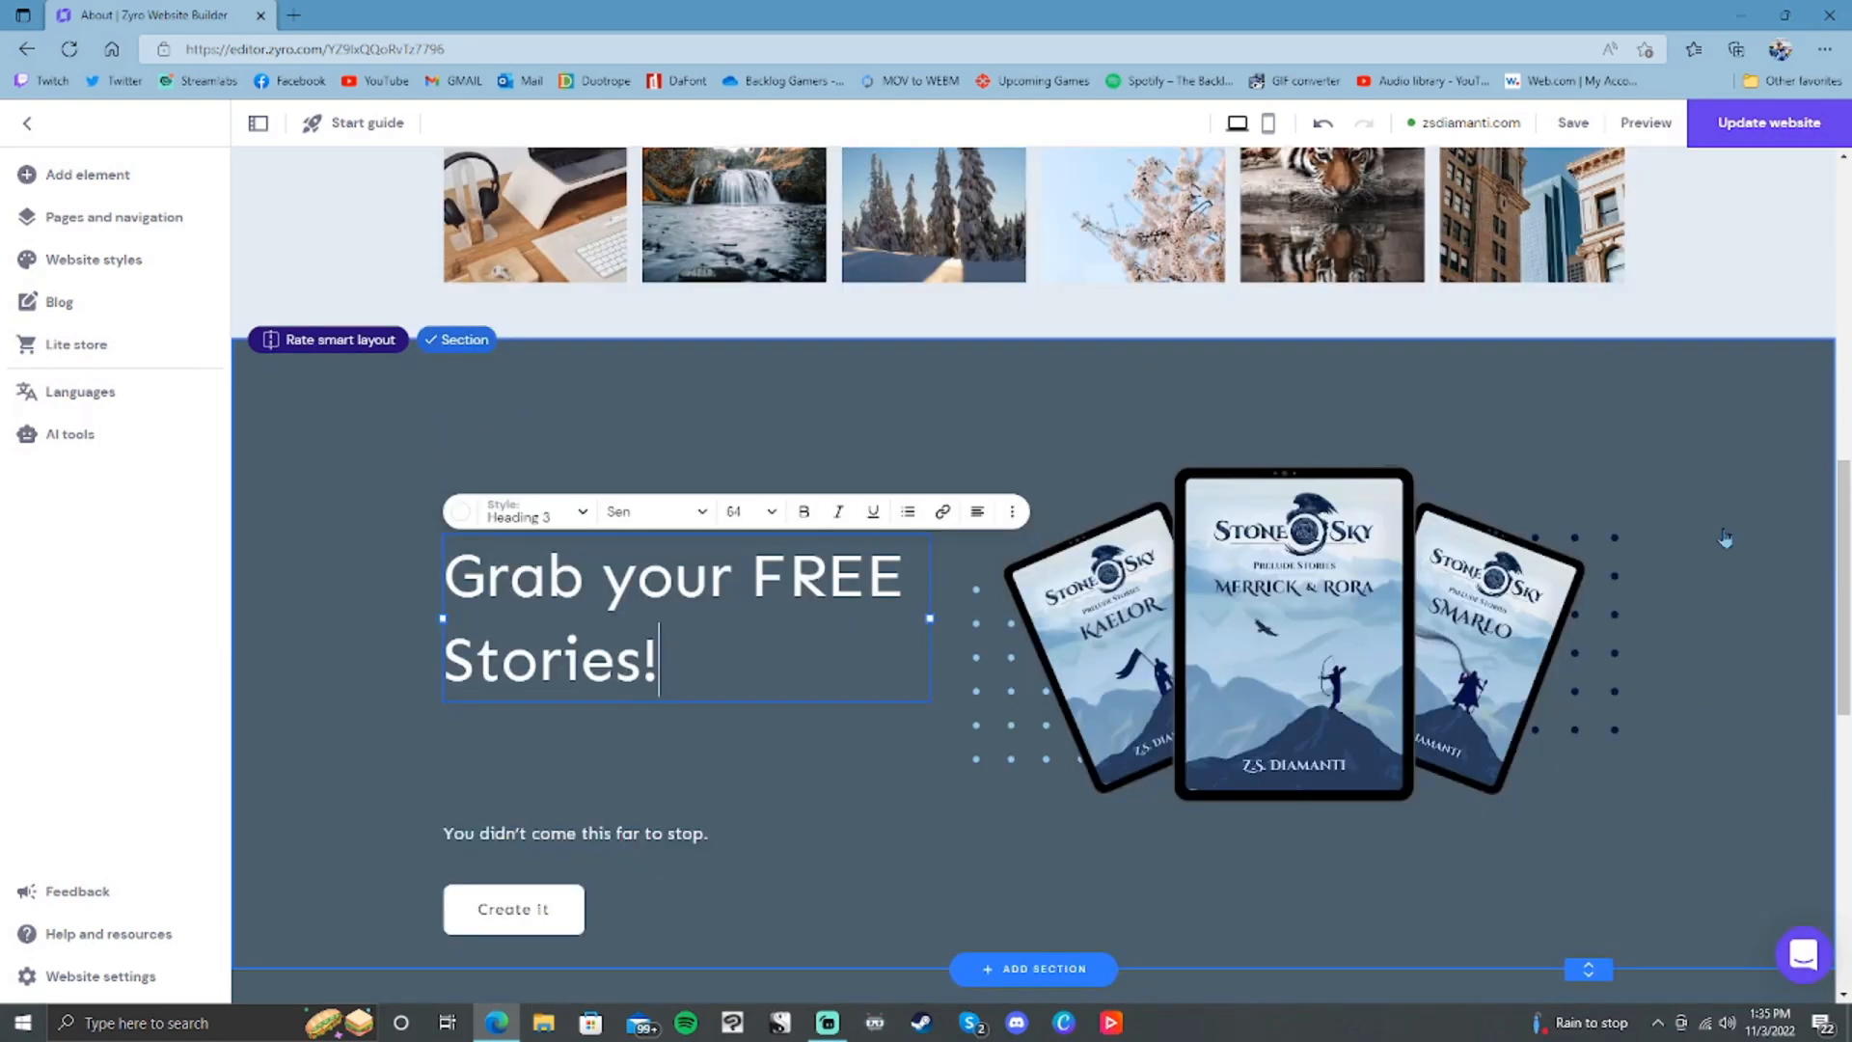
Step: Delete the "Grab your FREE Stories!" headline section and check the remaining sections down to the footer
click(1725, 537)
click(1793, 380)
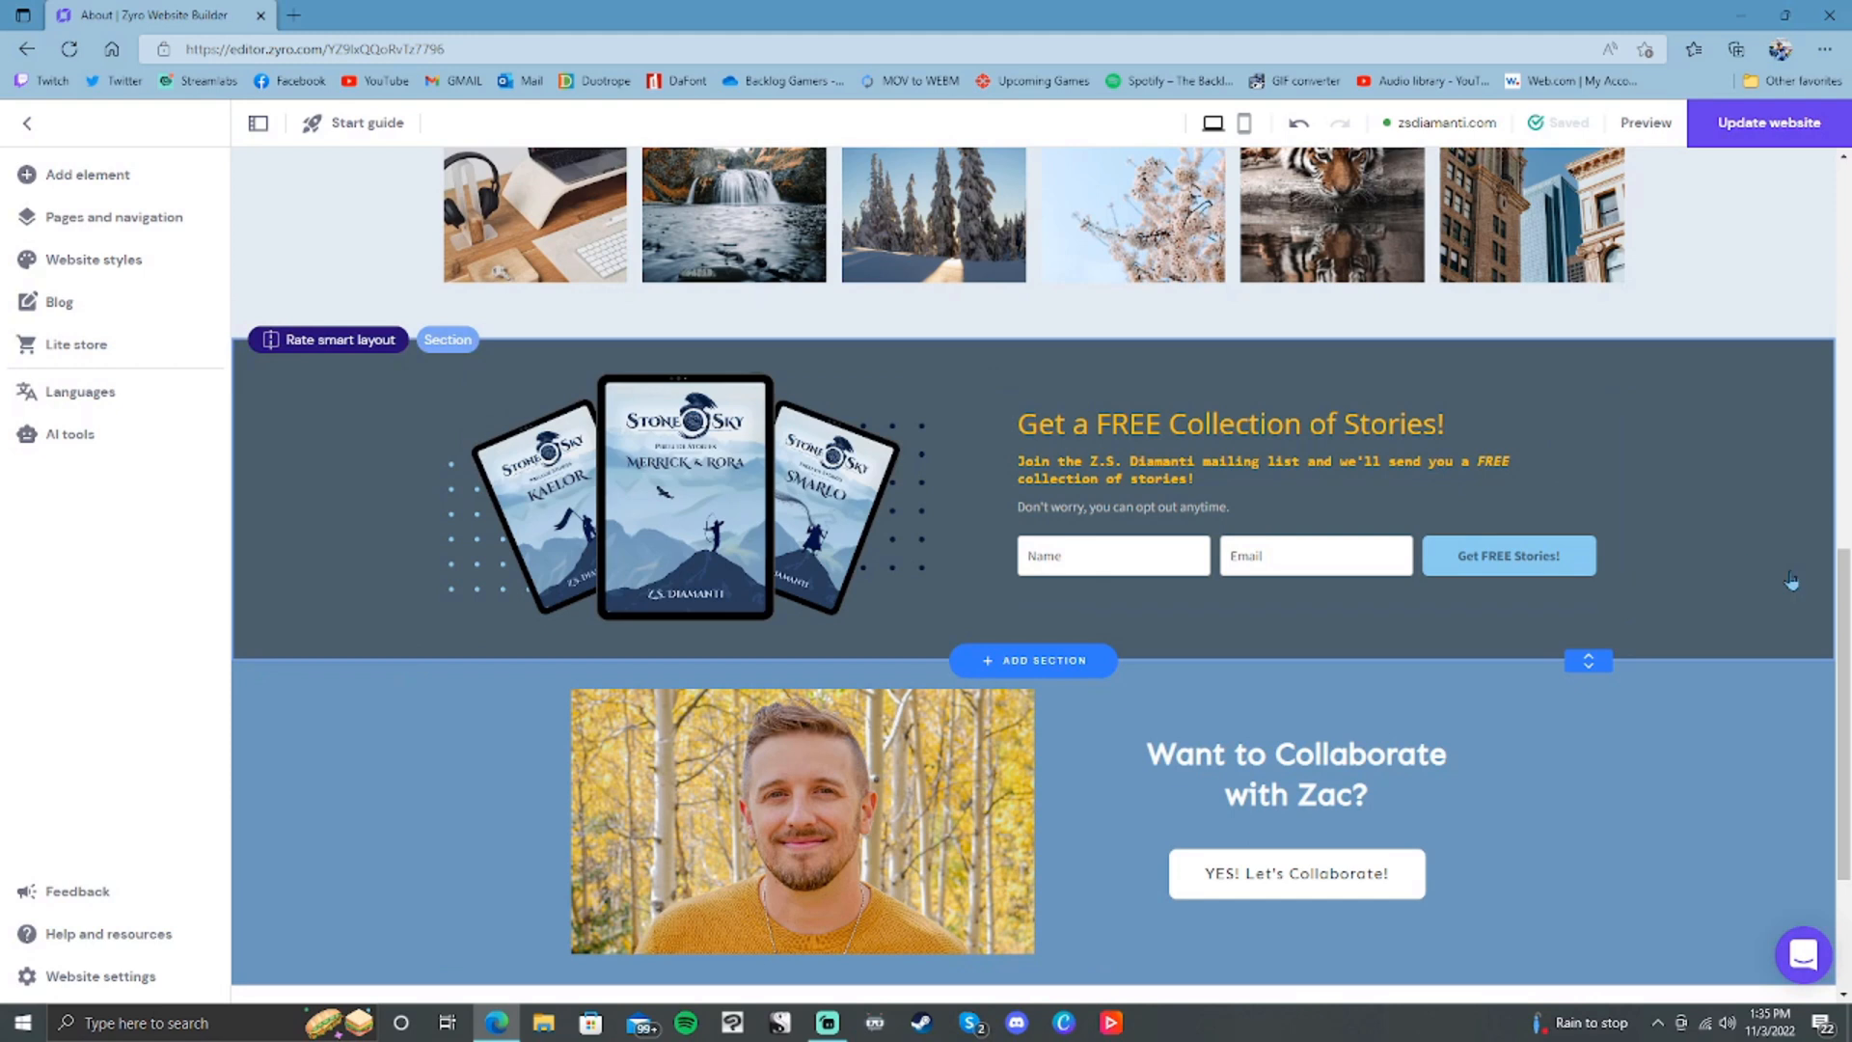
scroll(1809, 580, down, 3)
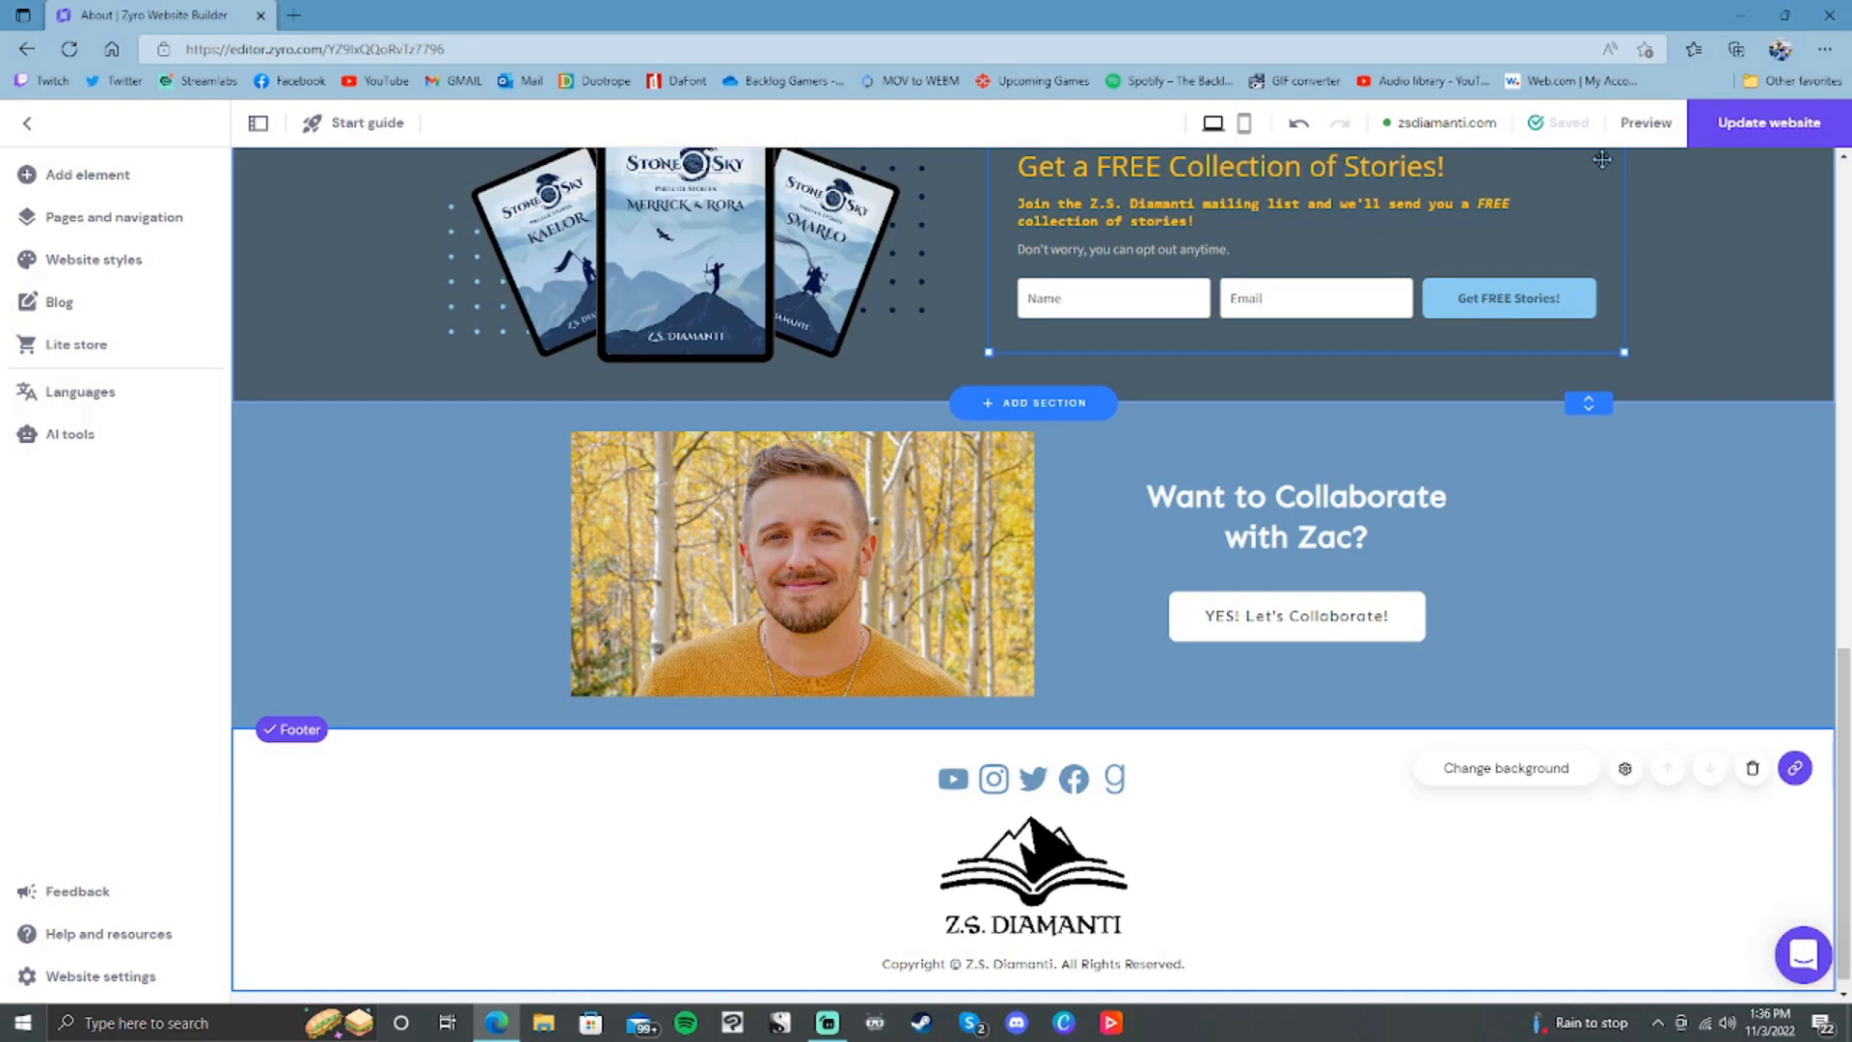
Step: Try the desktop and mobile view options and look over the test page's desktop layout
click(1212, 123)
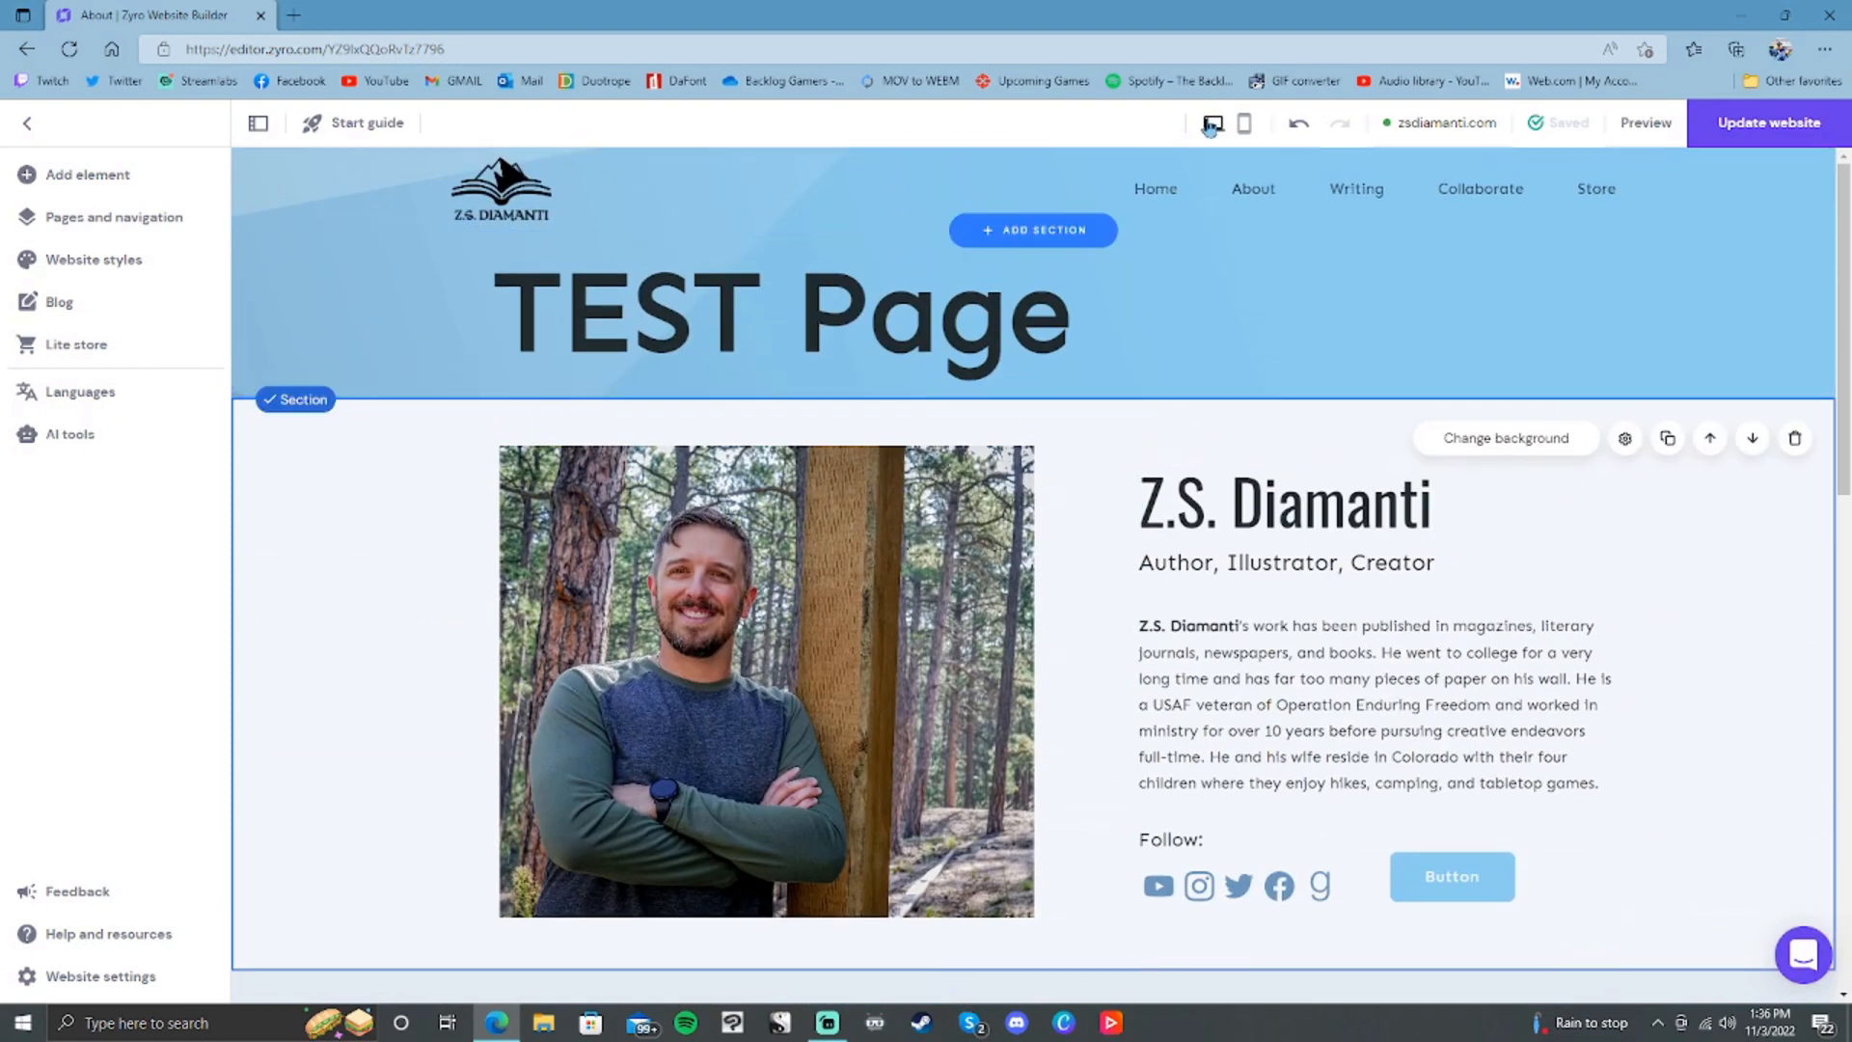
click(1245, 124)
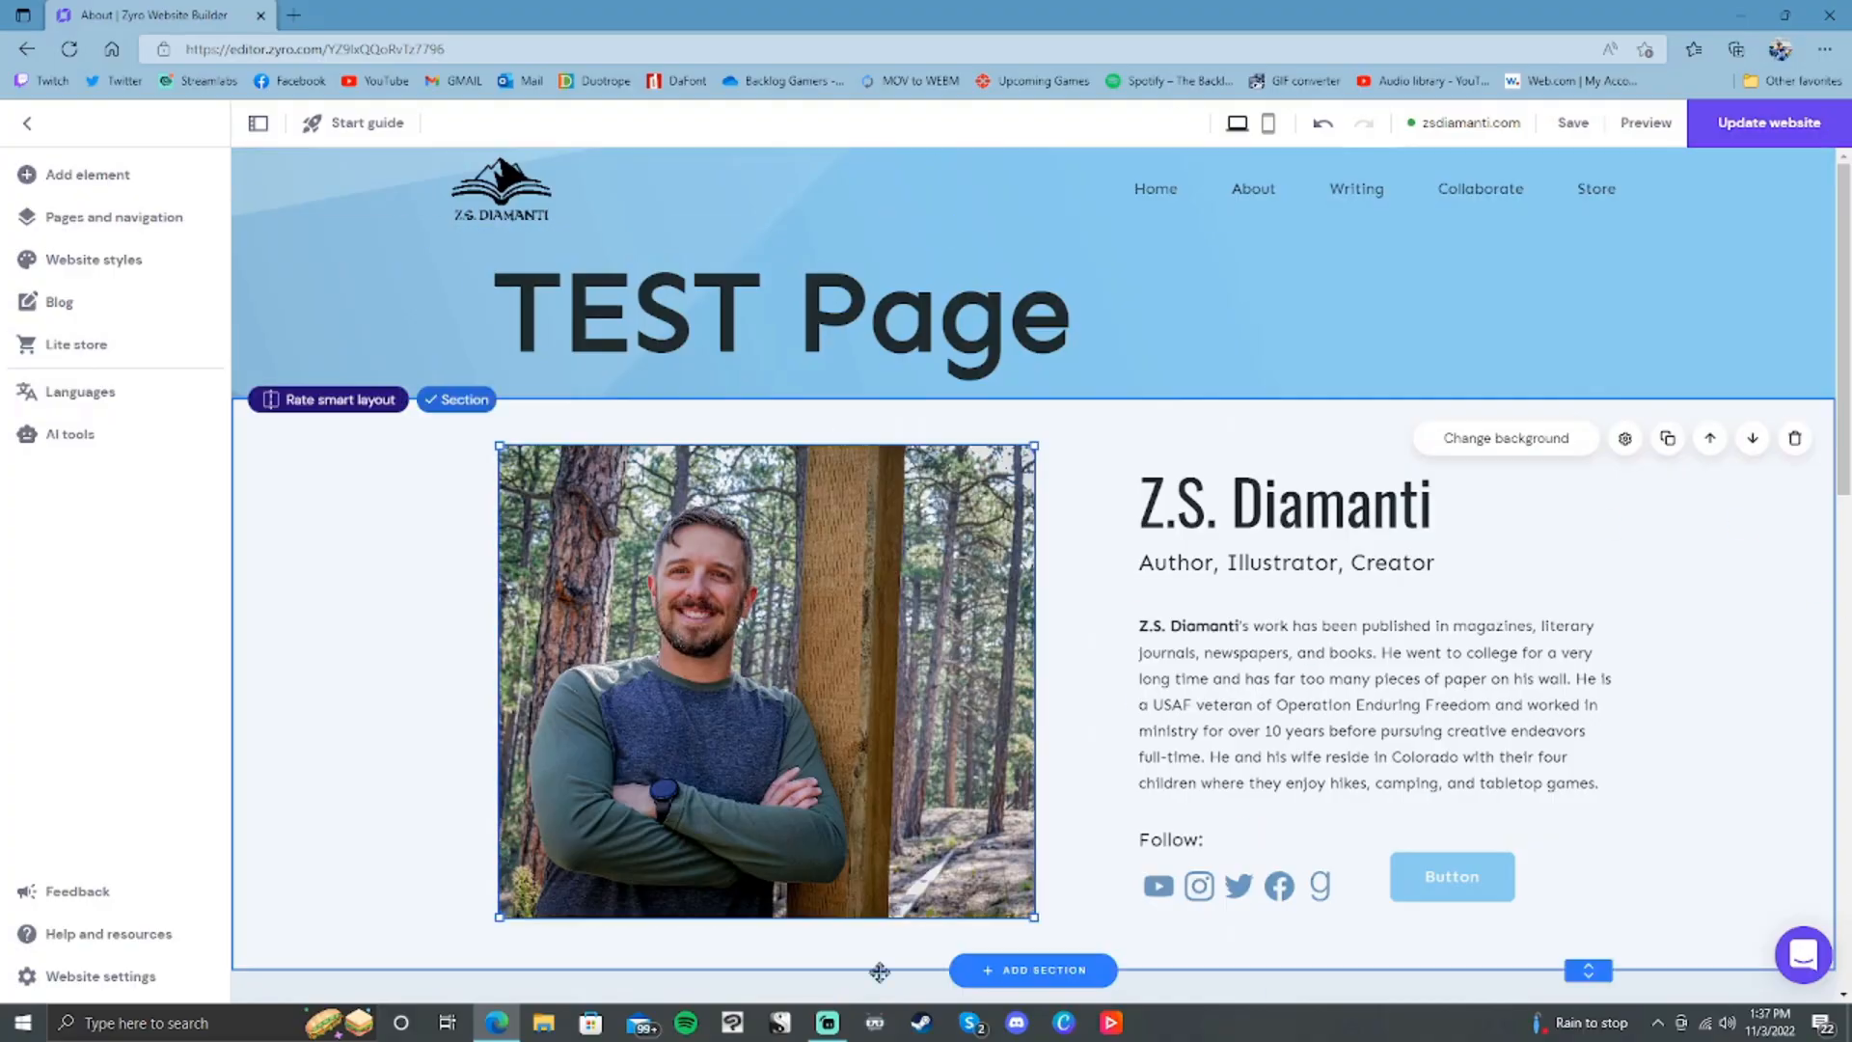
scroll(1191, 488, down, 10)
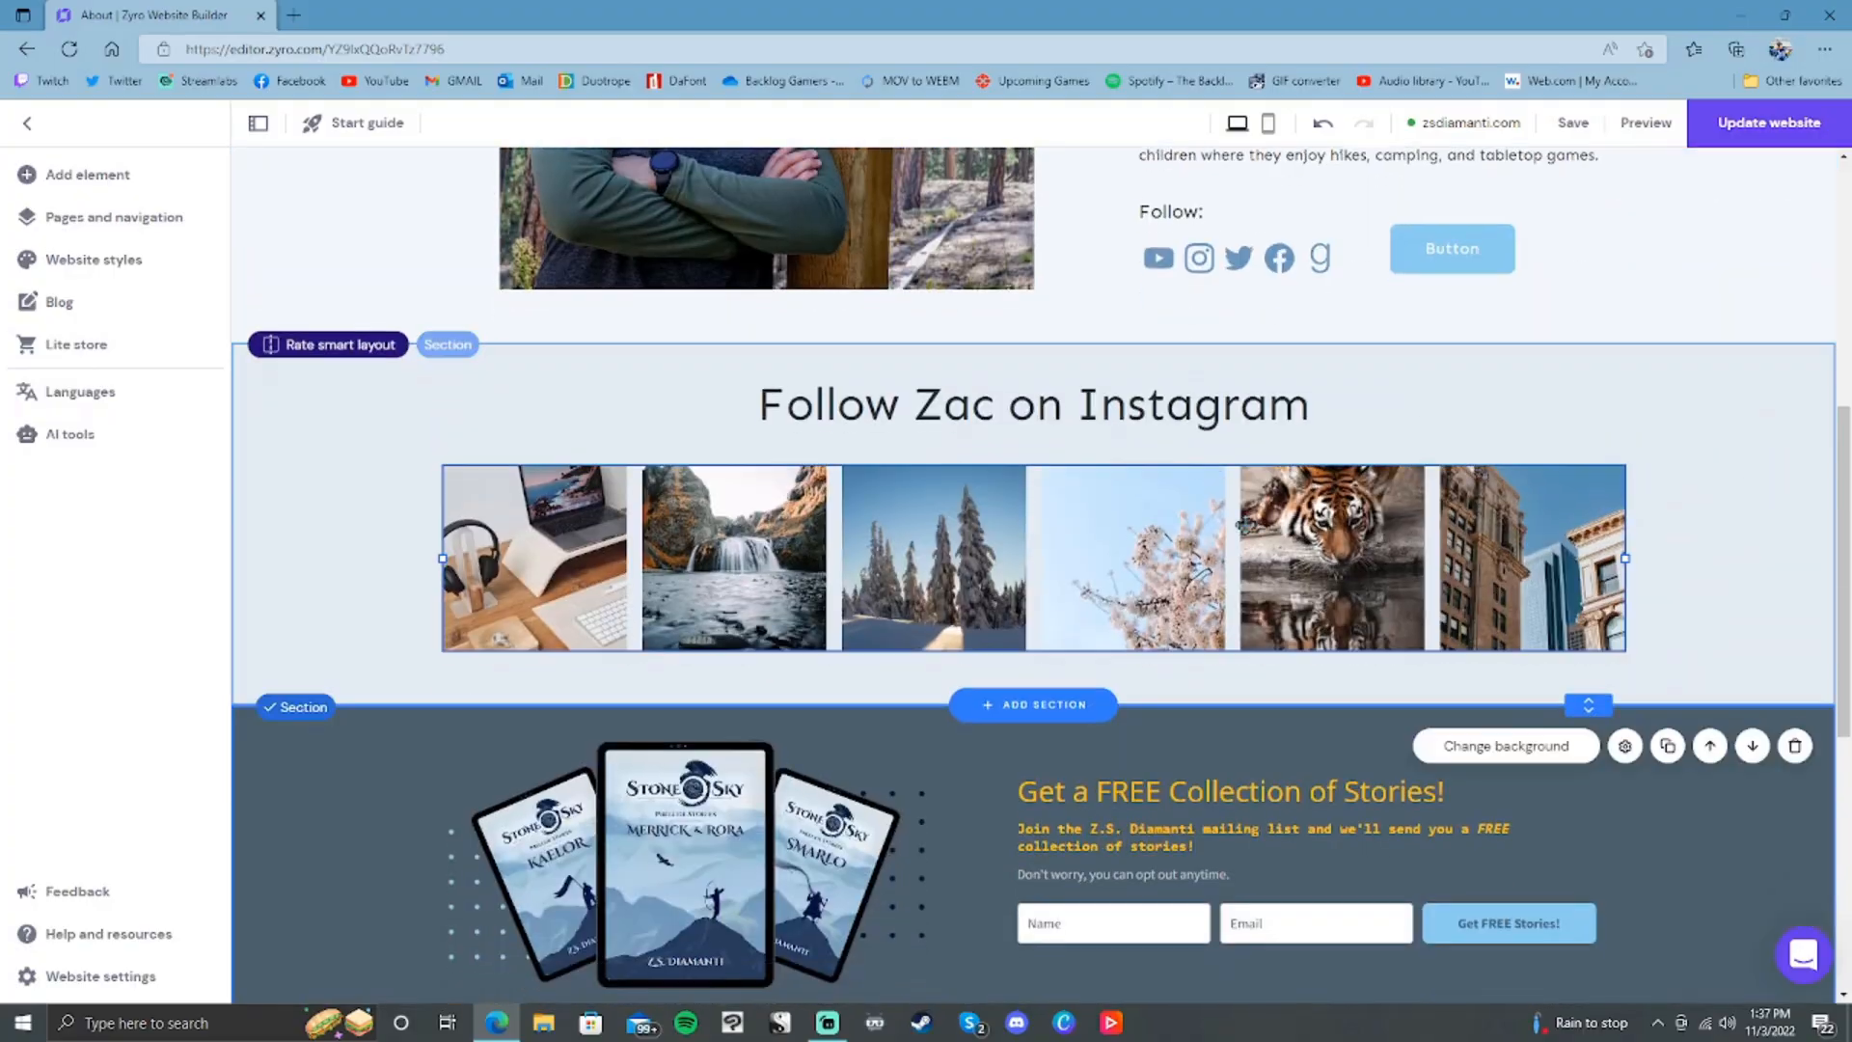
scroll(1355, 703, up, 10)
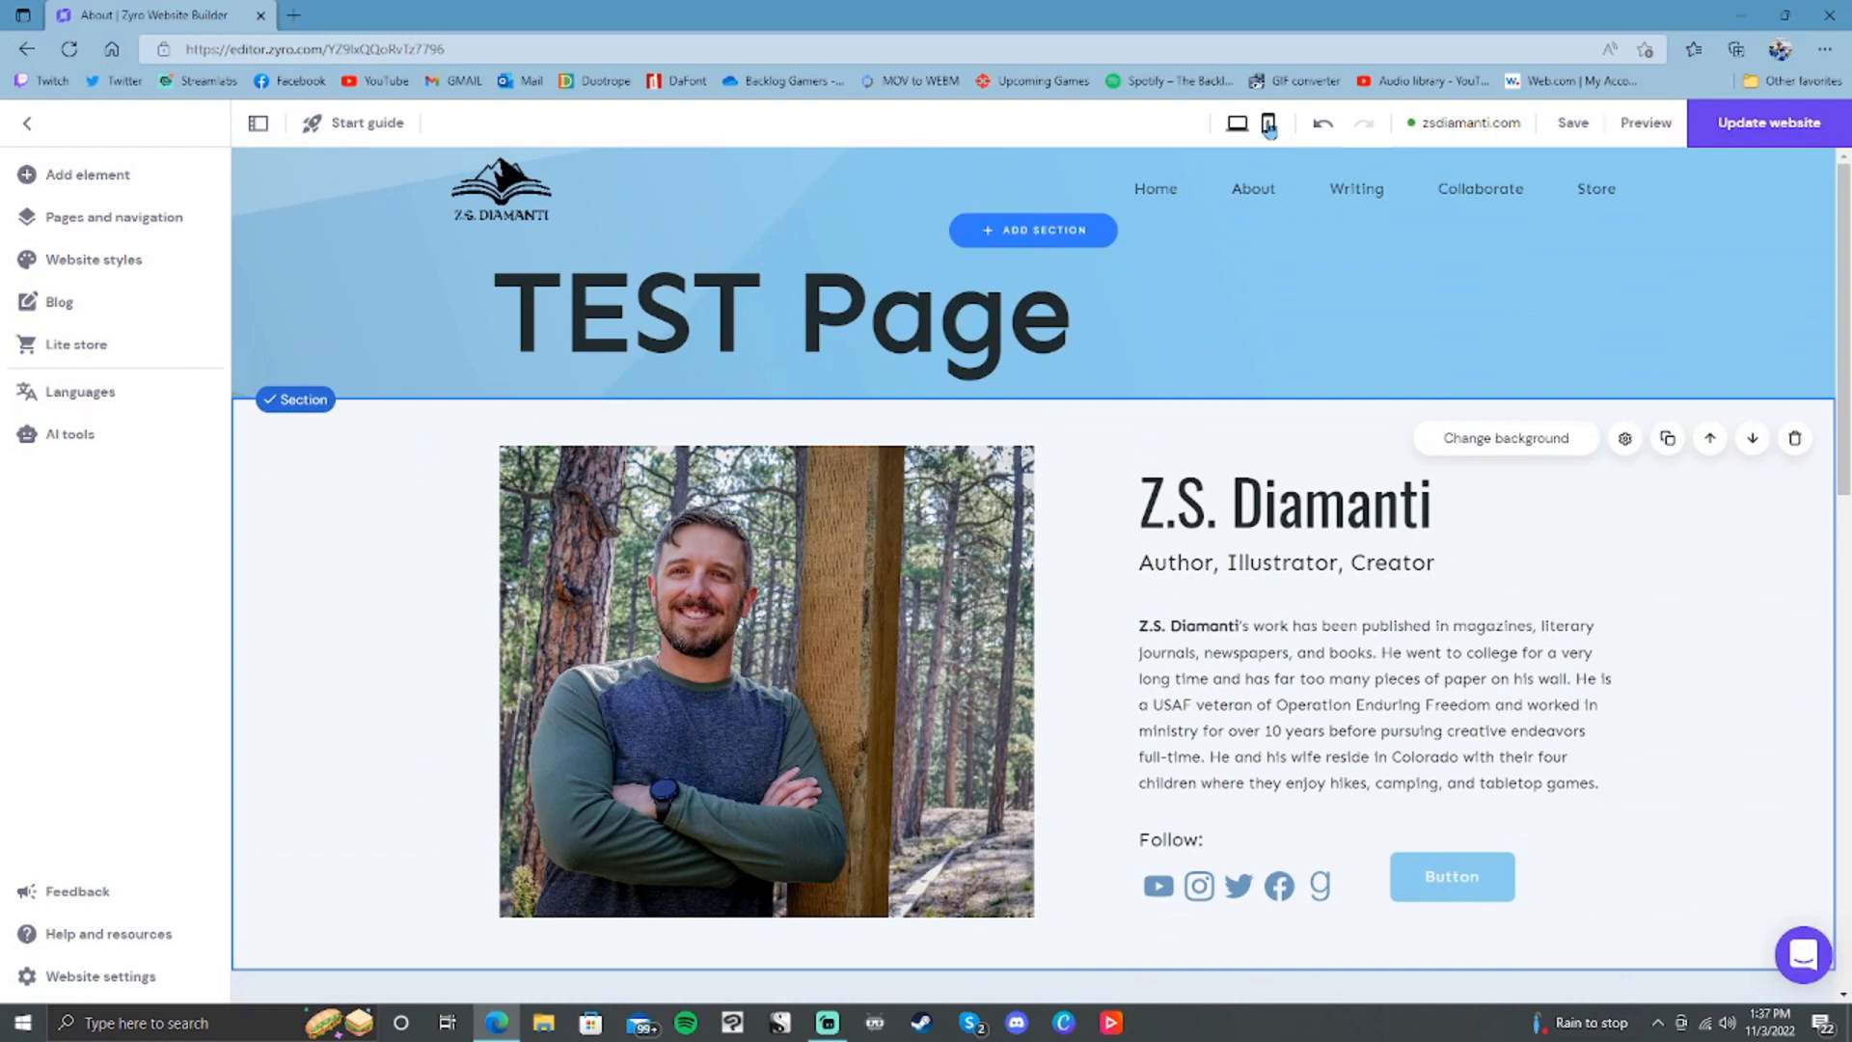
Step: Switch the test page to mobile view and examine how the biography, button, Instagram feed and signup form are laid out
click(1269, 123)
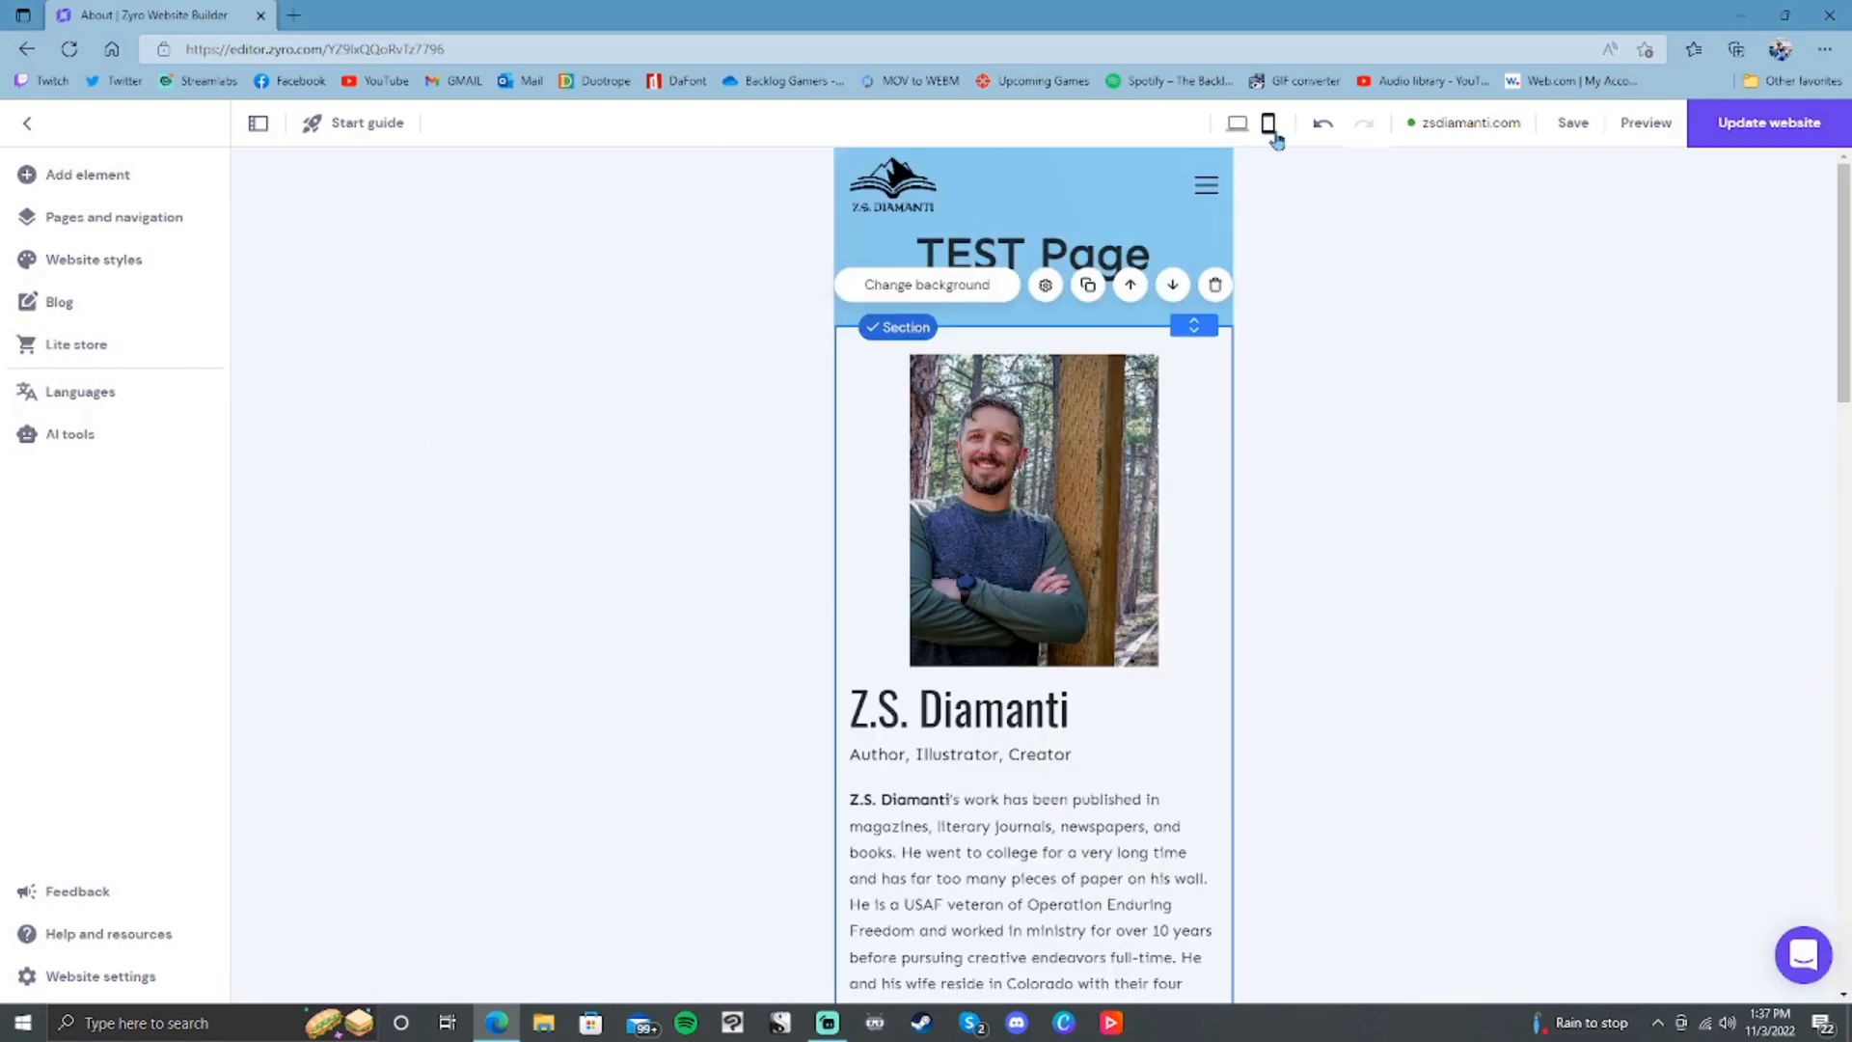
scroll(1103, 681, down, 10)
scroll(1331, 715, up, 8)
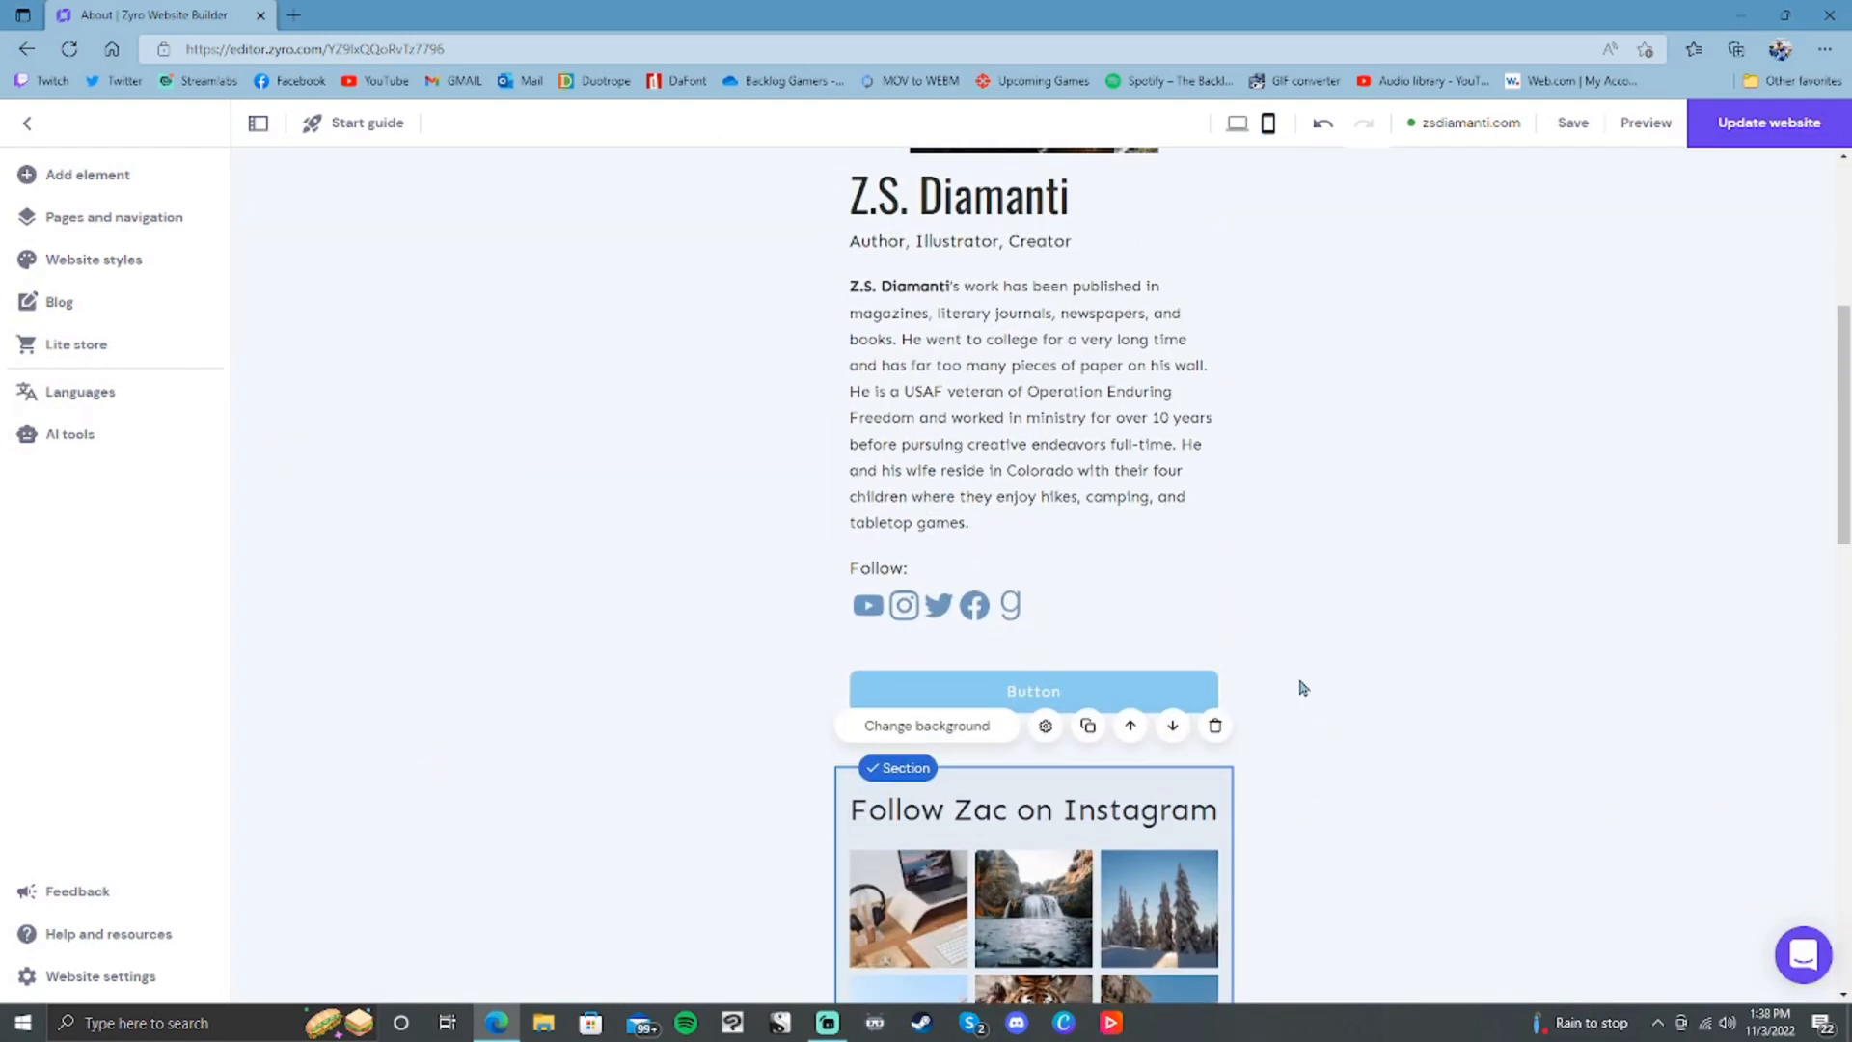
scroll(1151, 860, down, 4)
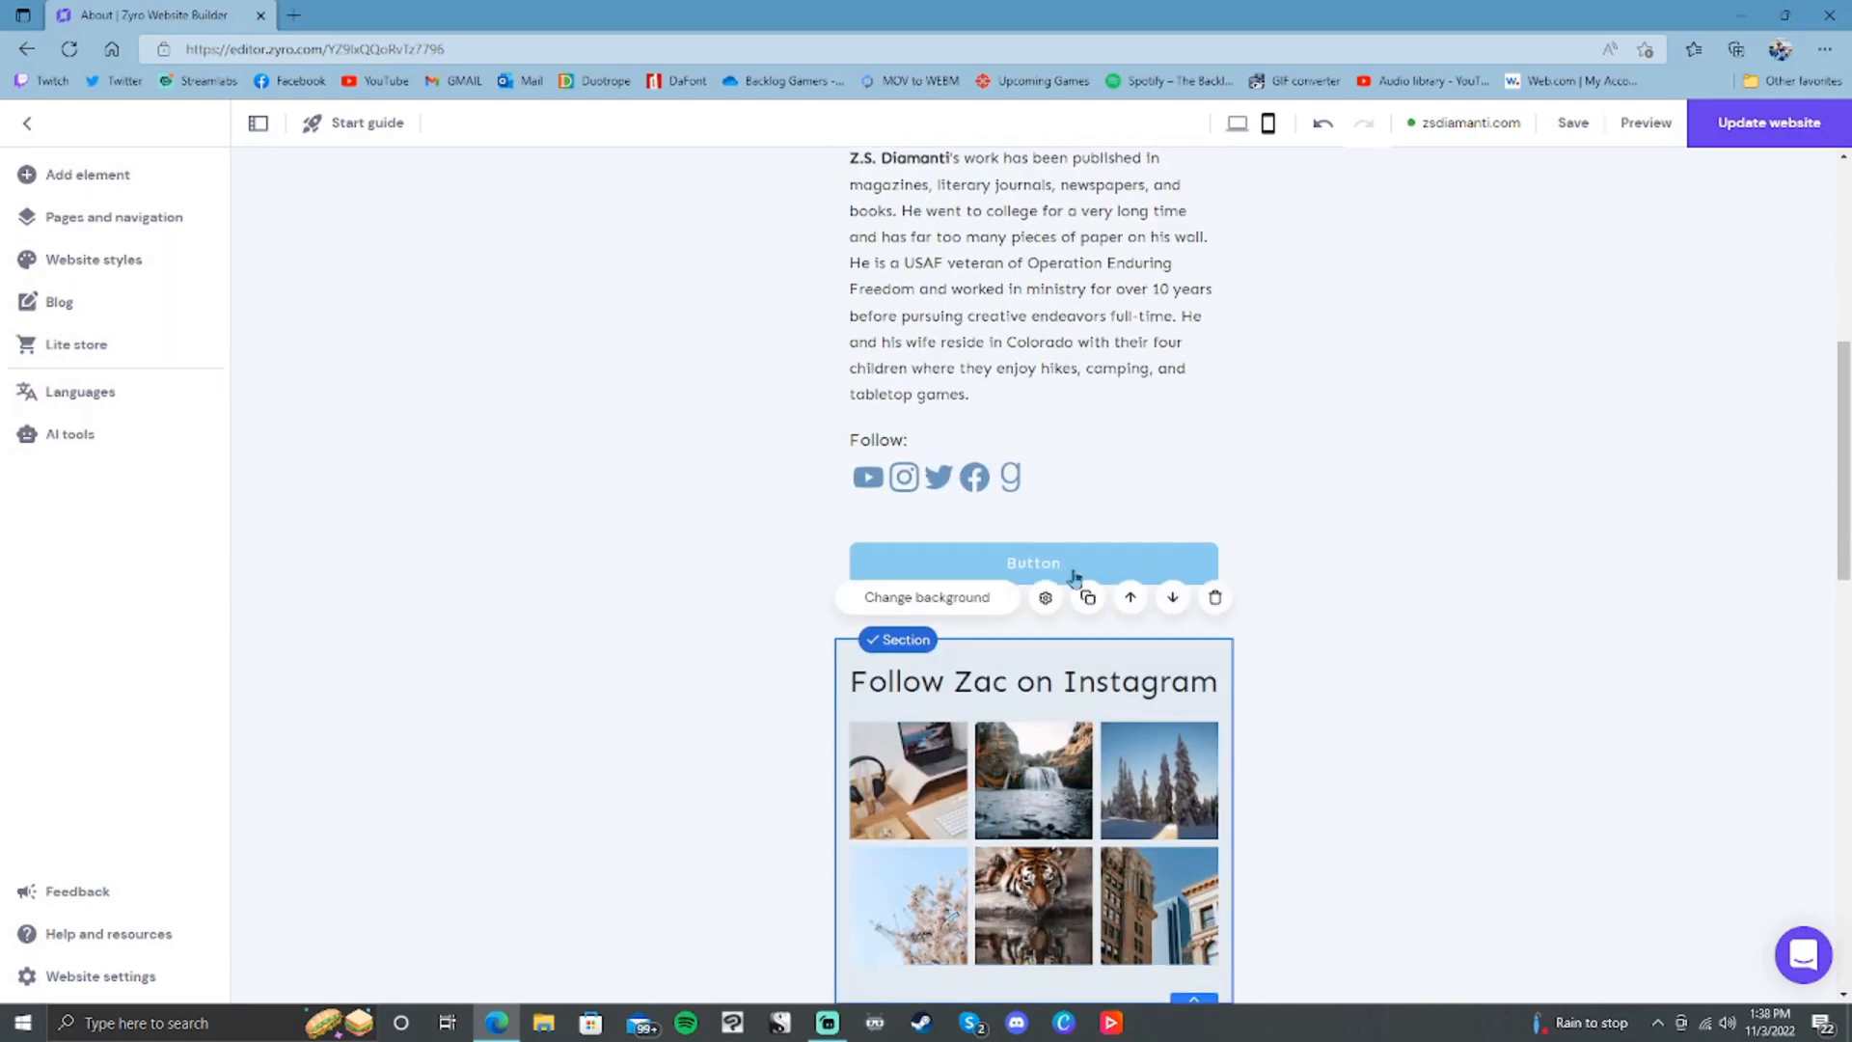
scroll(1125, 655, down, 5)
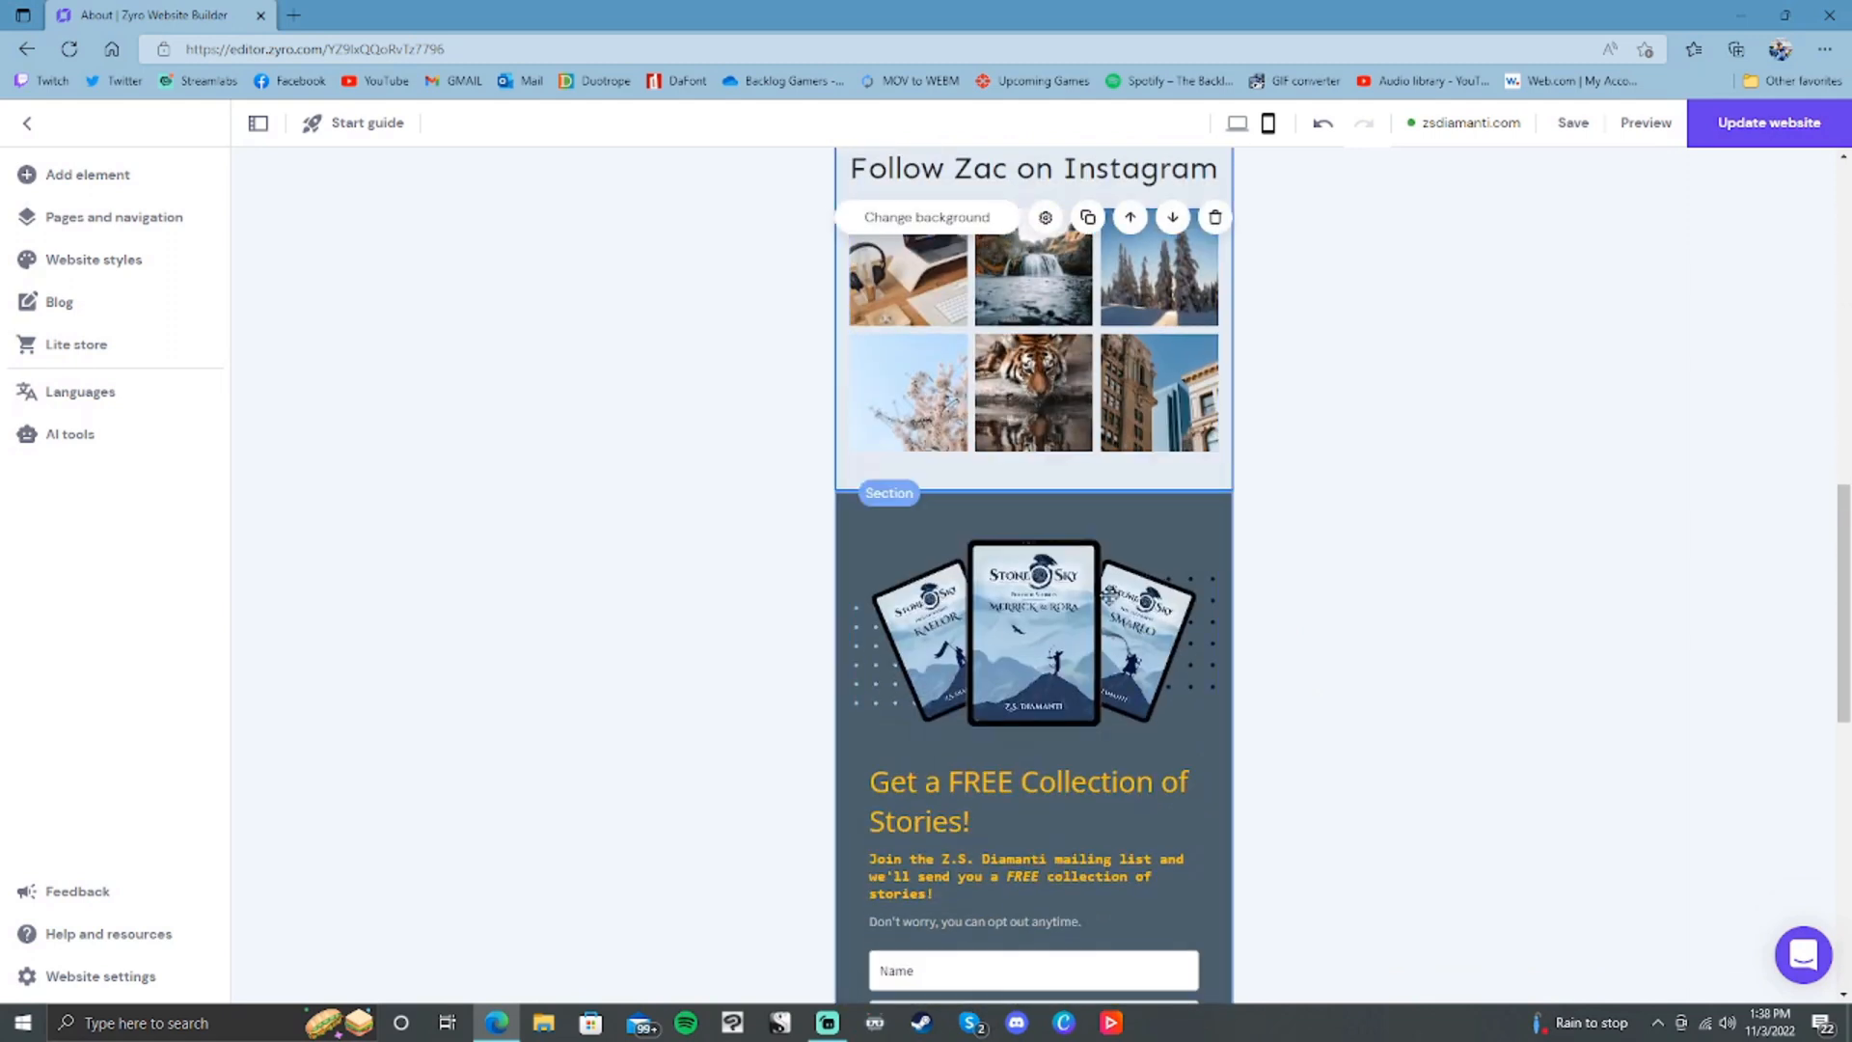
scroll(1119, 618, down, 8)
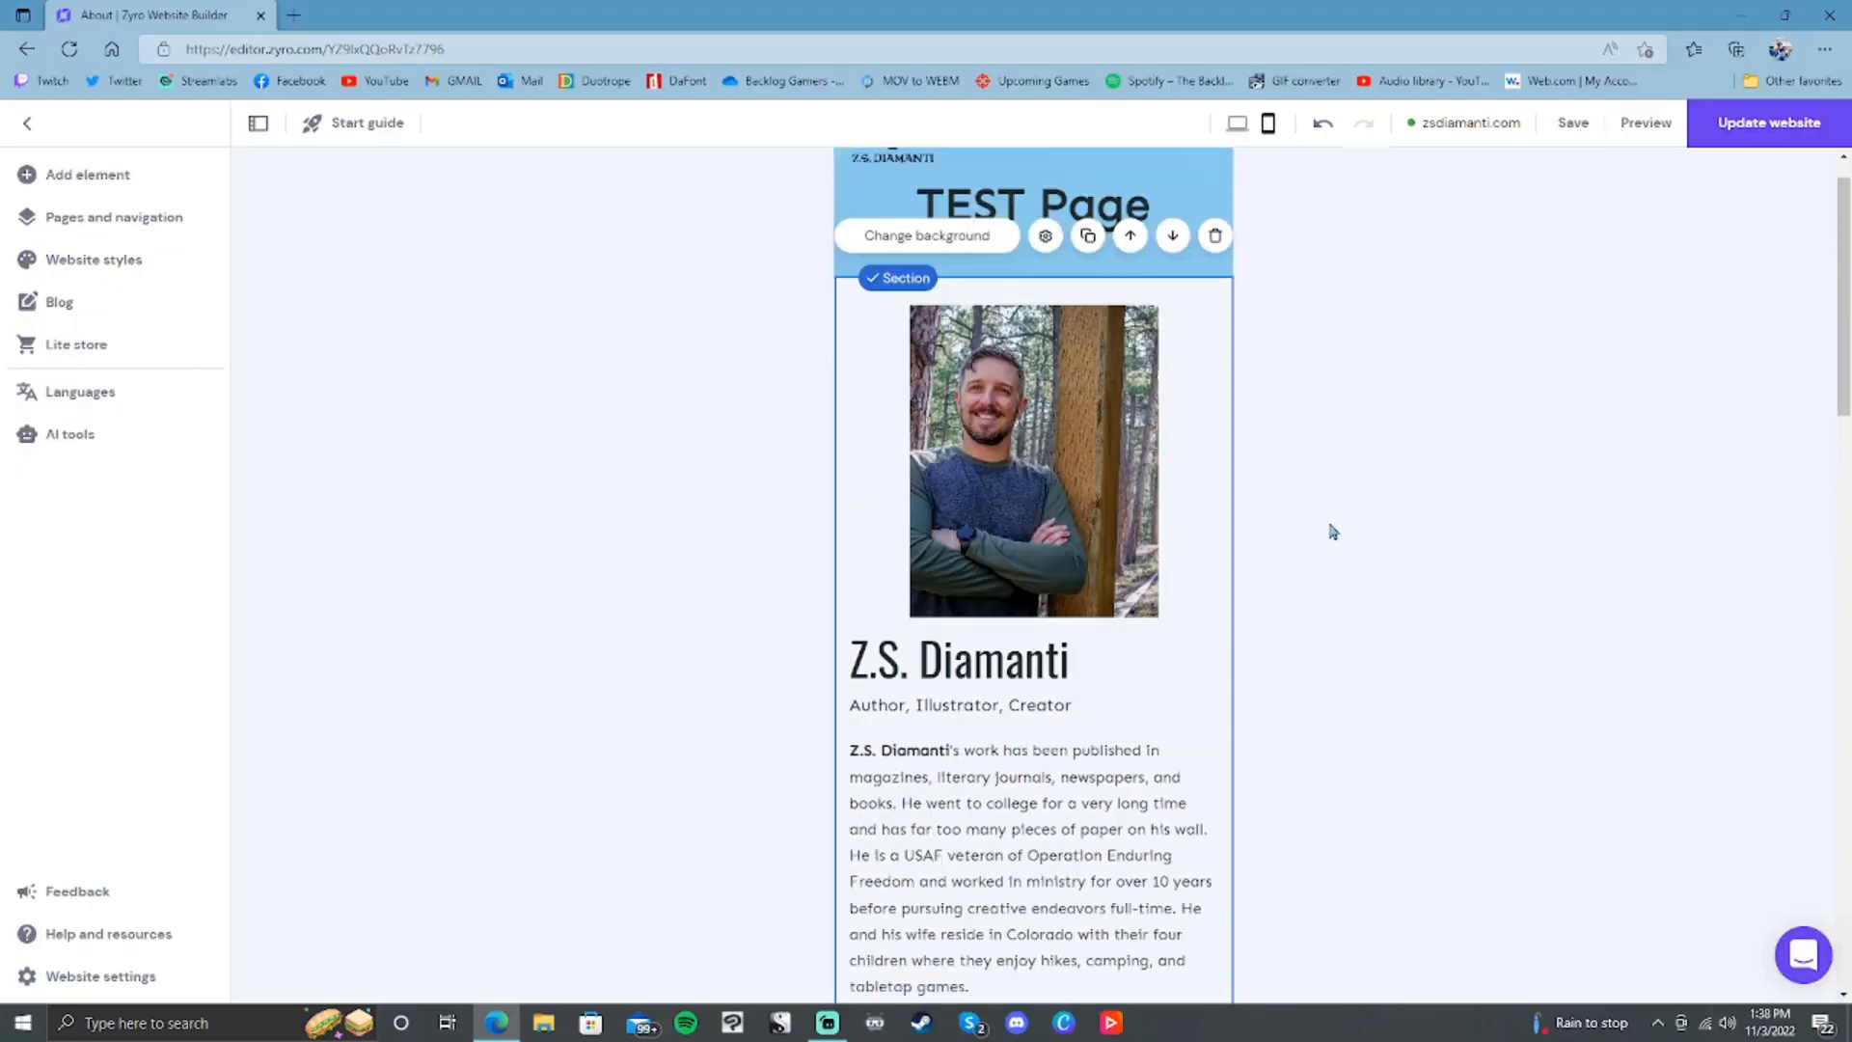
scroll(1210, 642, up, 1)
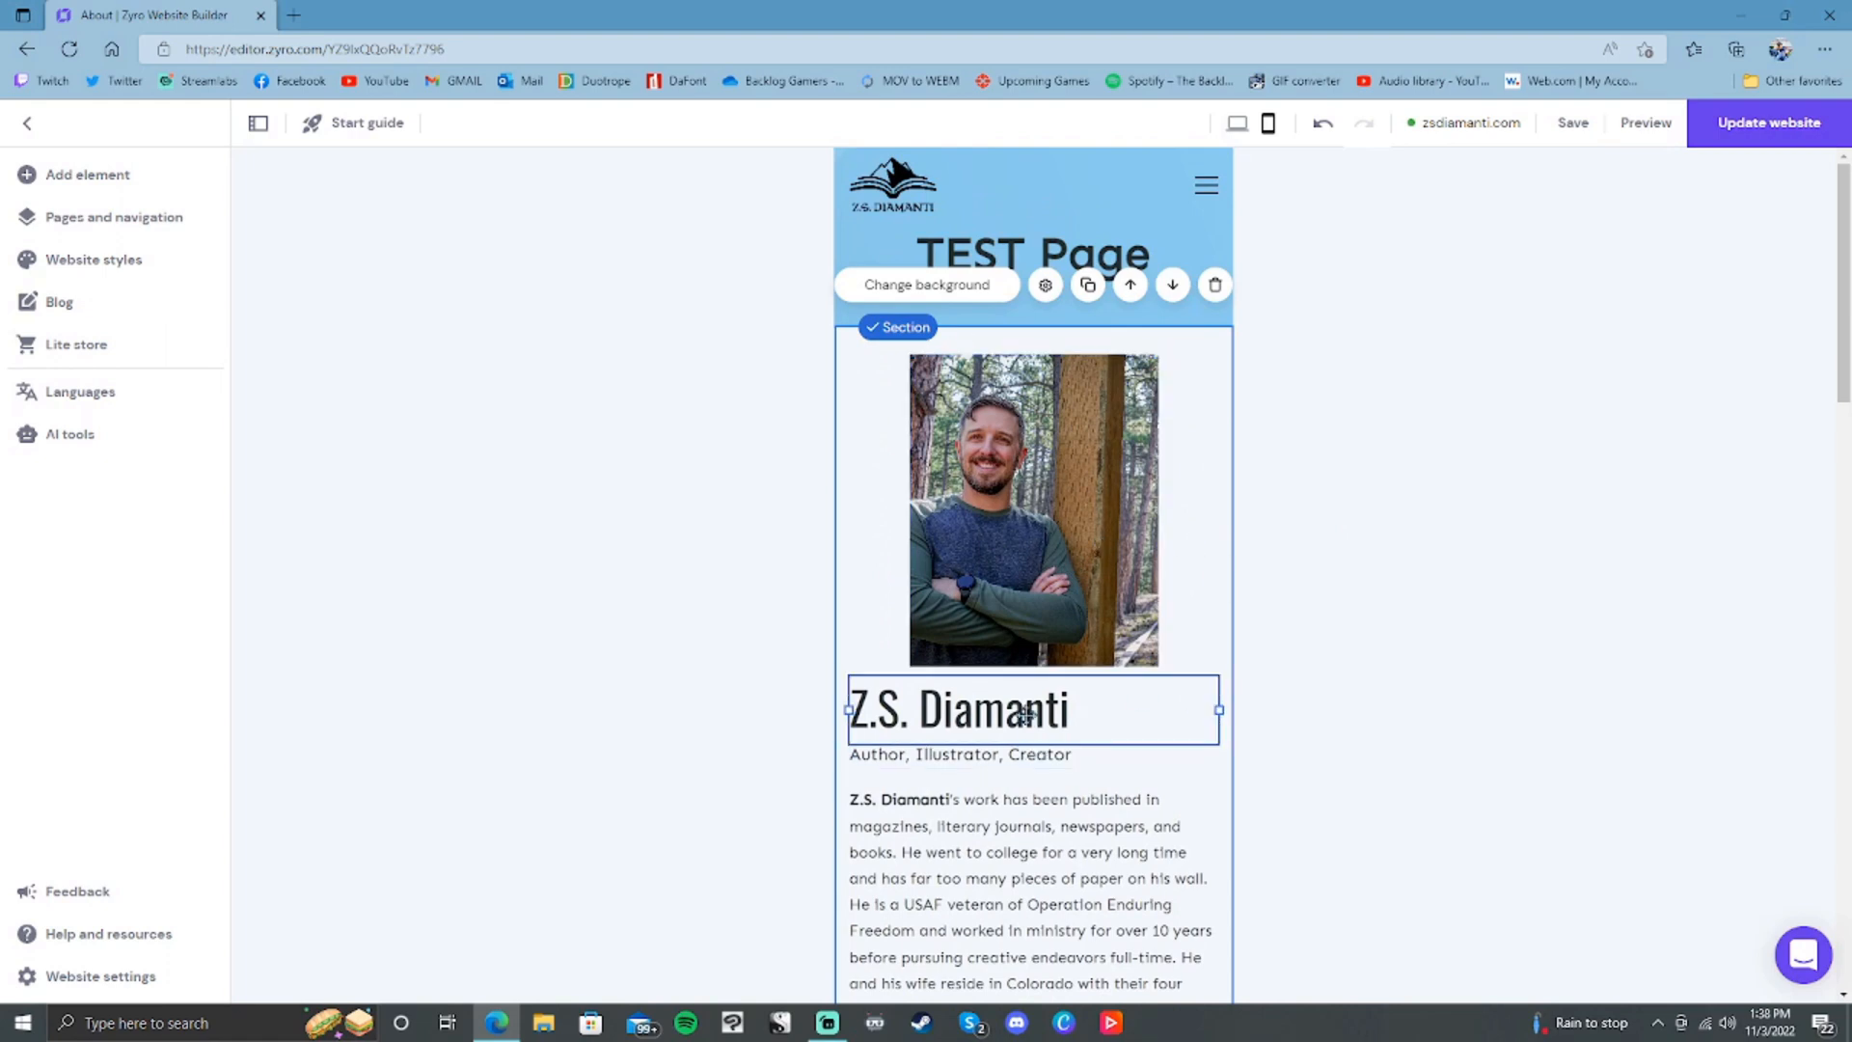
scroll(1025, 712, down, 5)
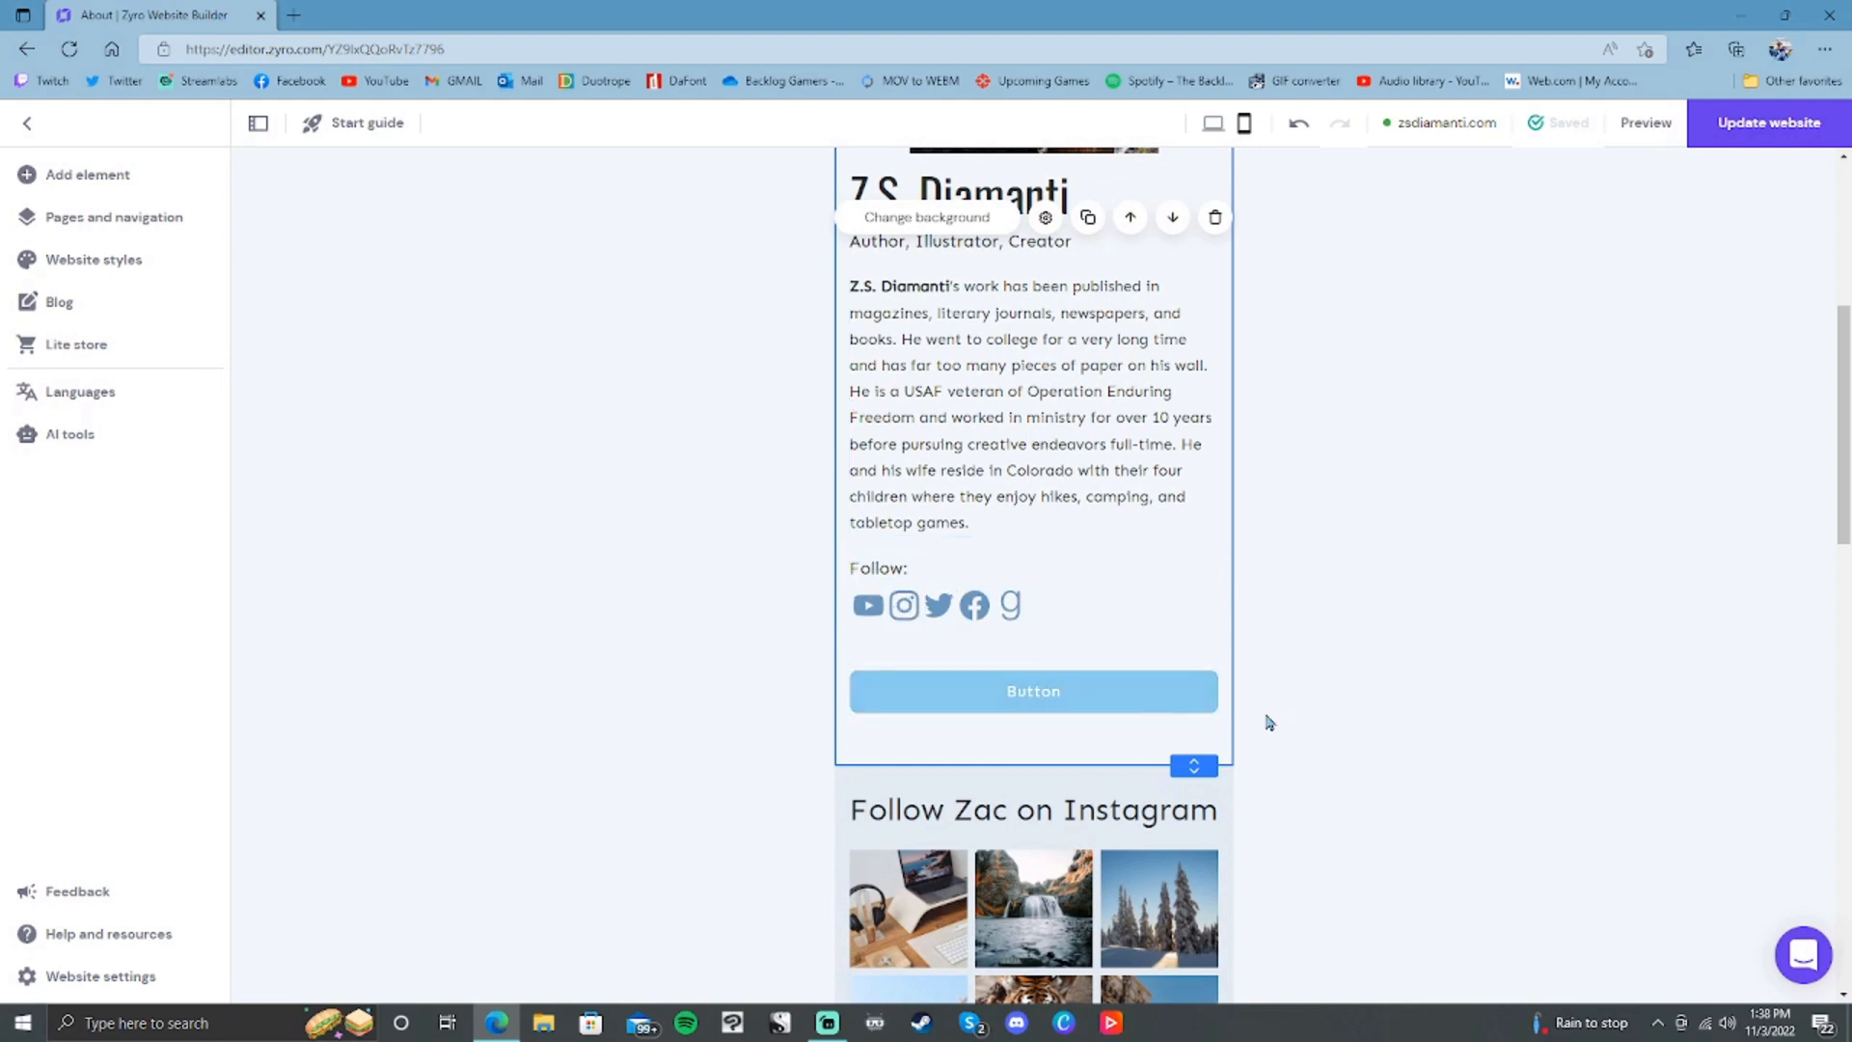
scroll(1194, 575, up, 5)
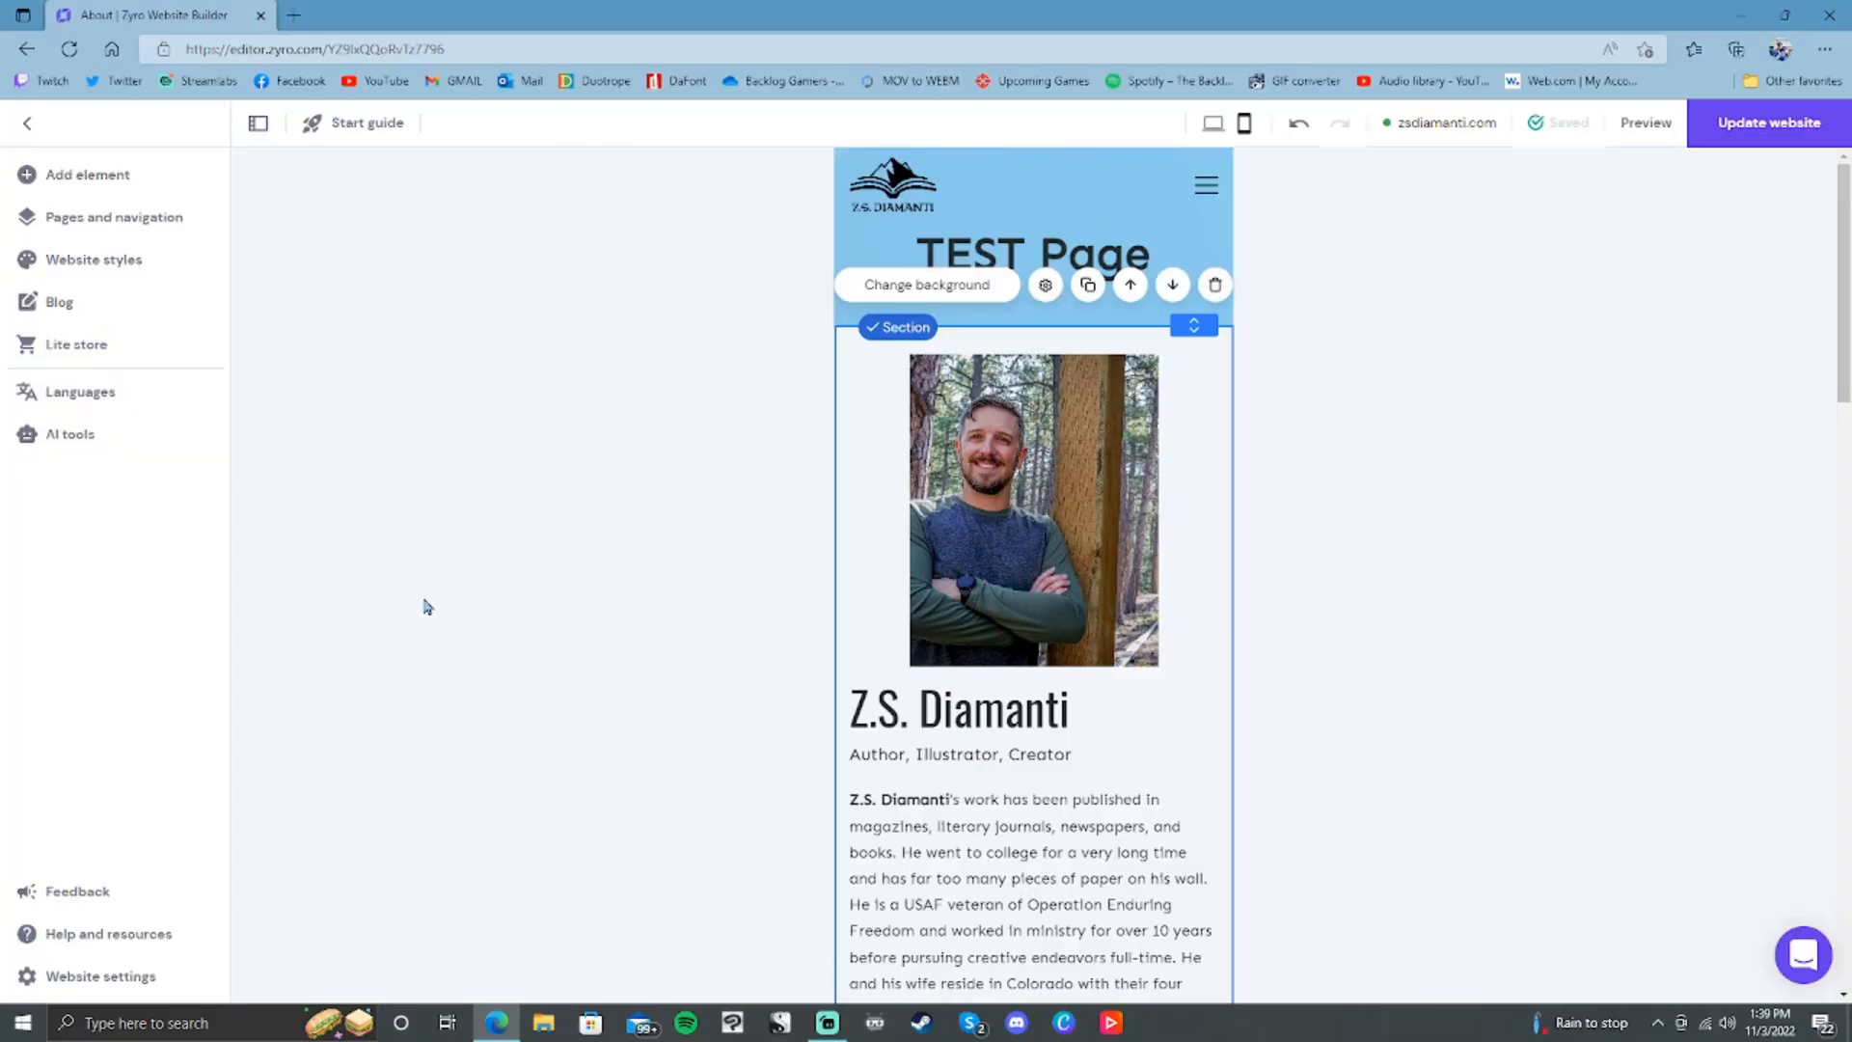
Step: Open the store's new product form with the Digital type and examine its title, description, price, category and file fields
click(92, 348)
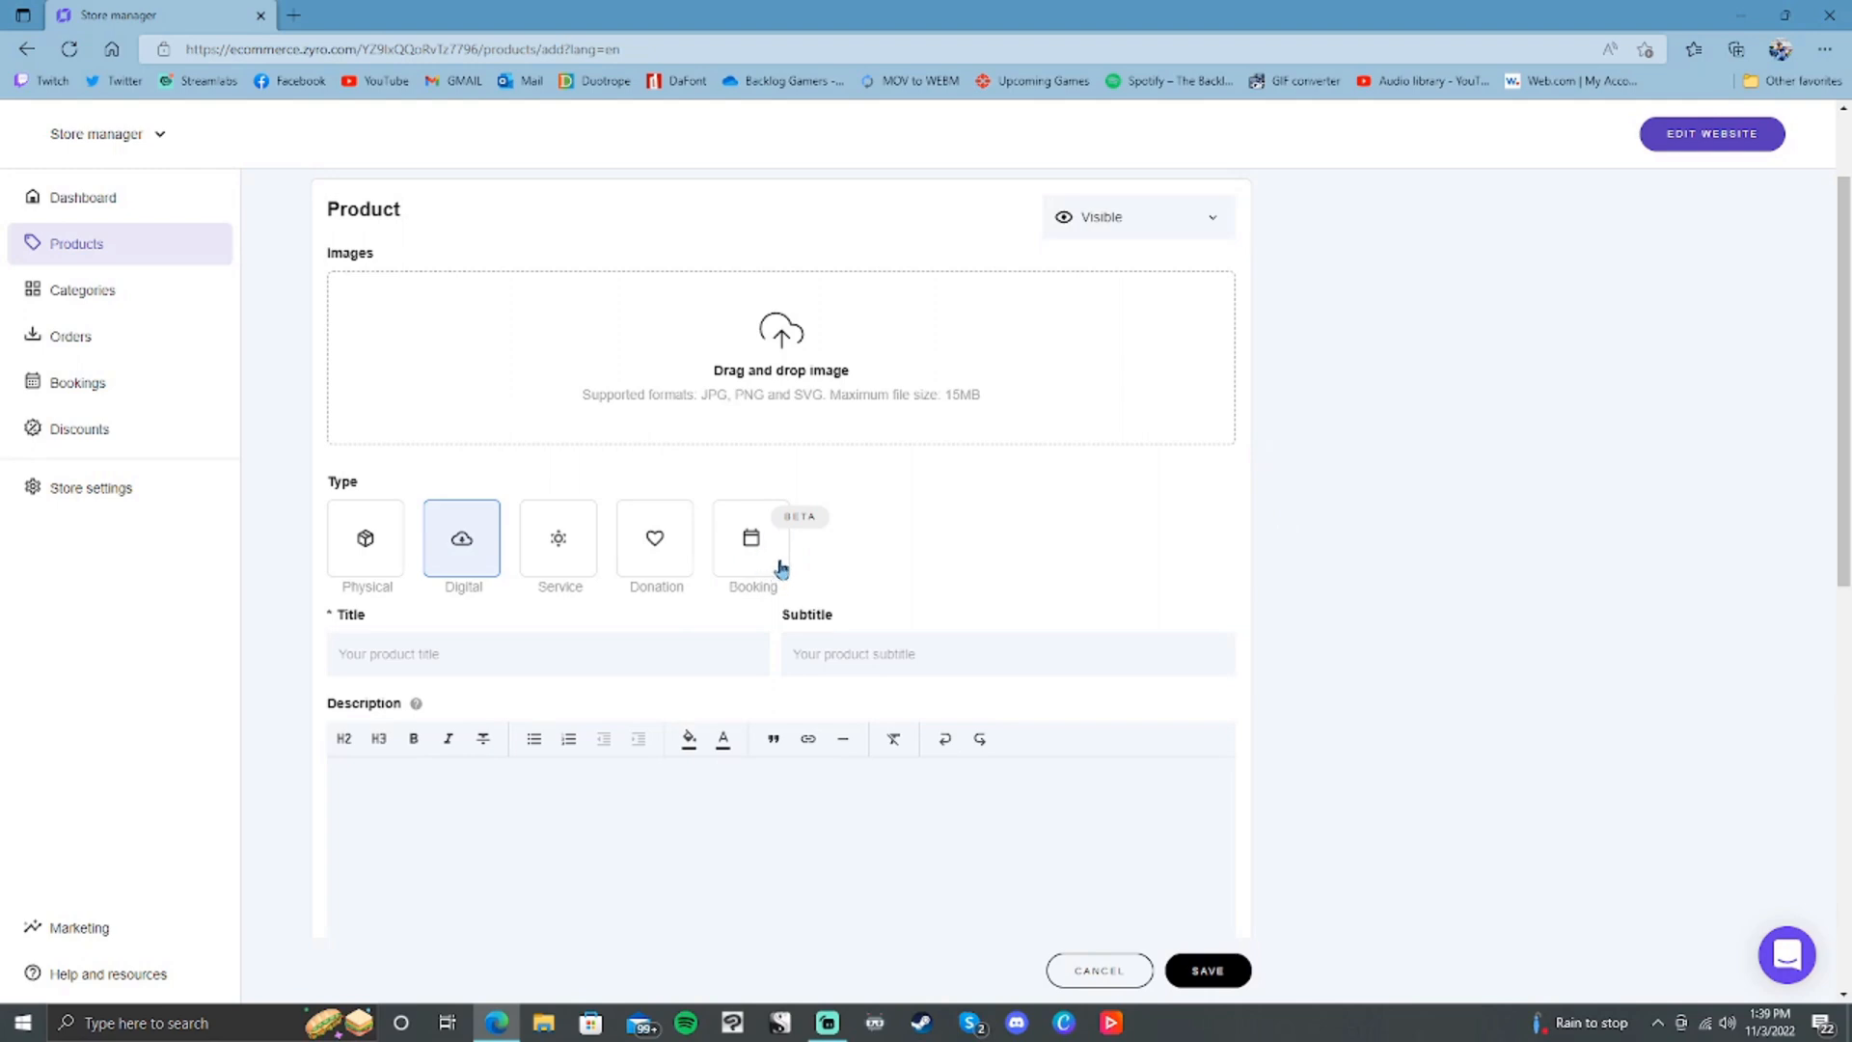
scroll(698, 537, down, 10)
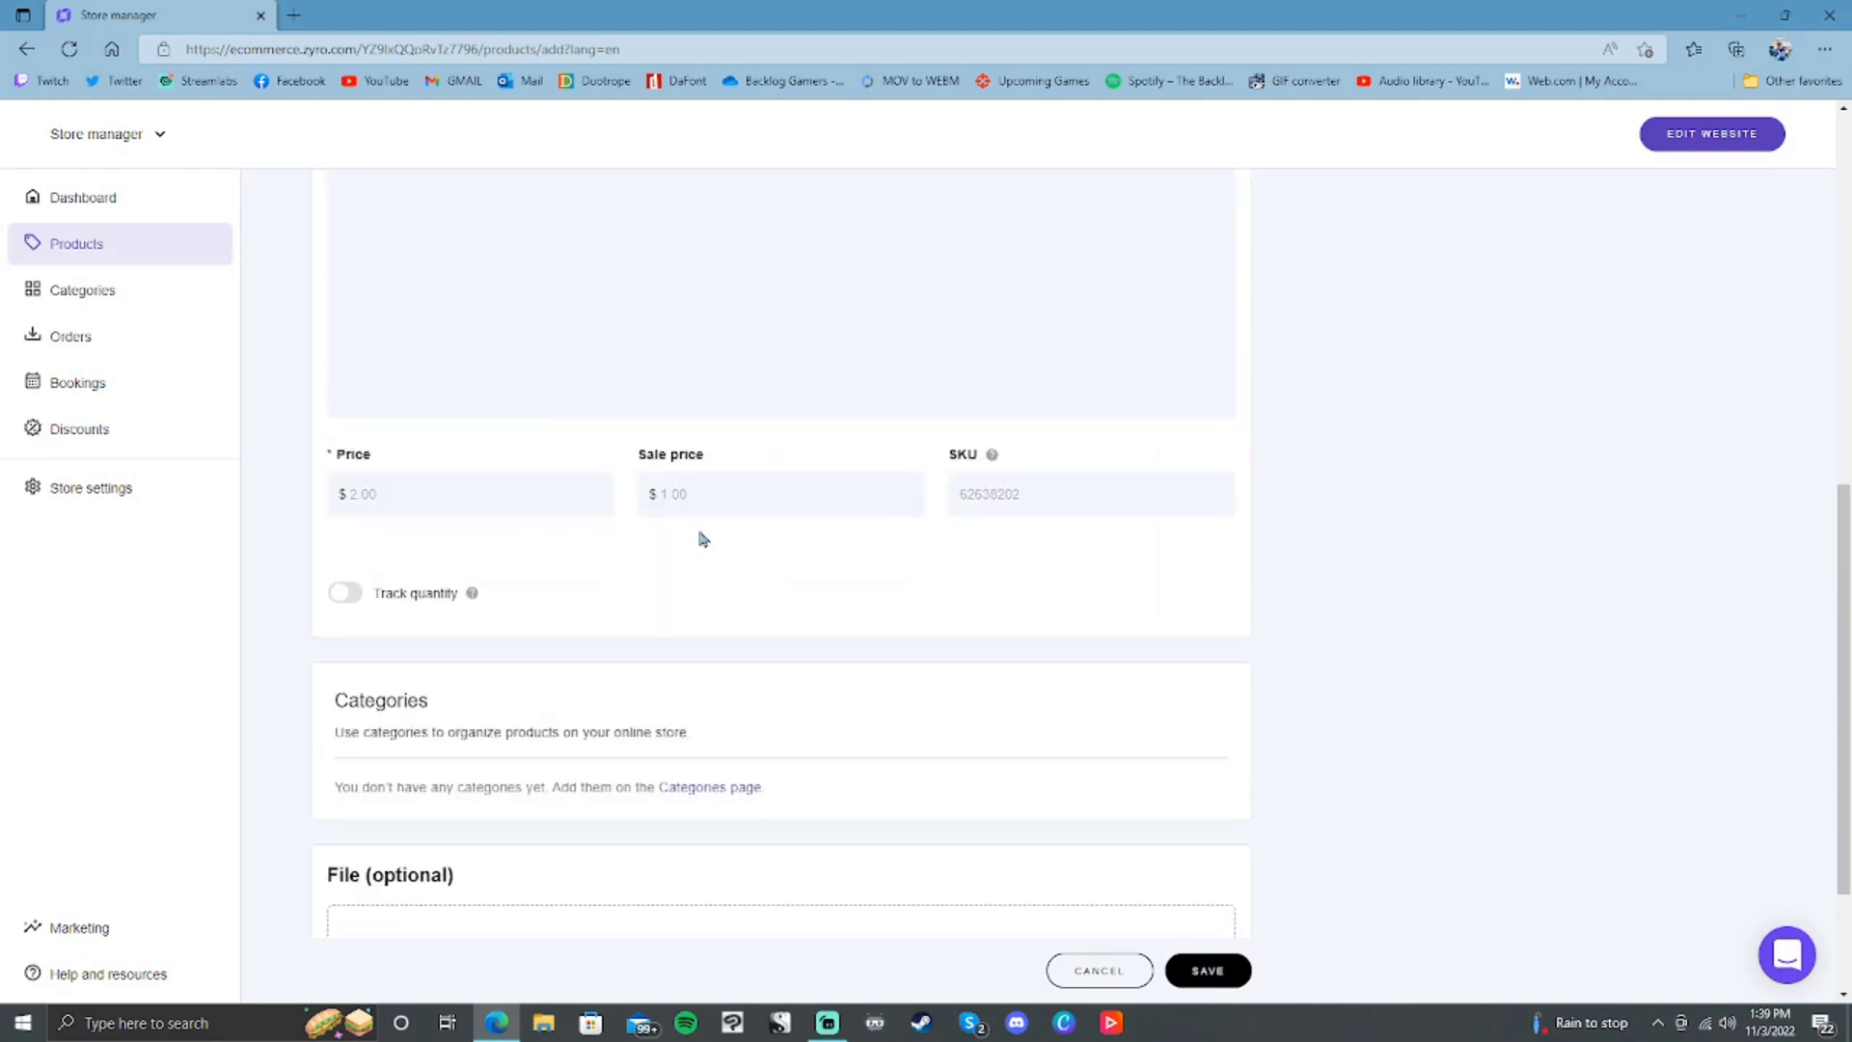
scroll(877, 628, up, 10)
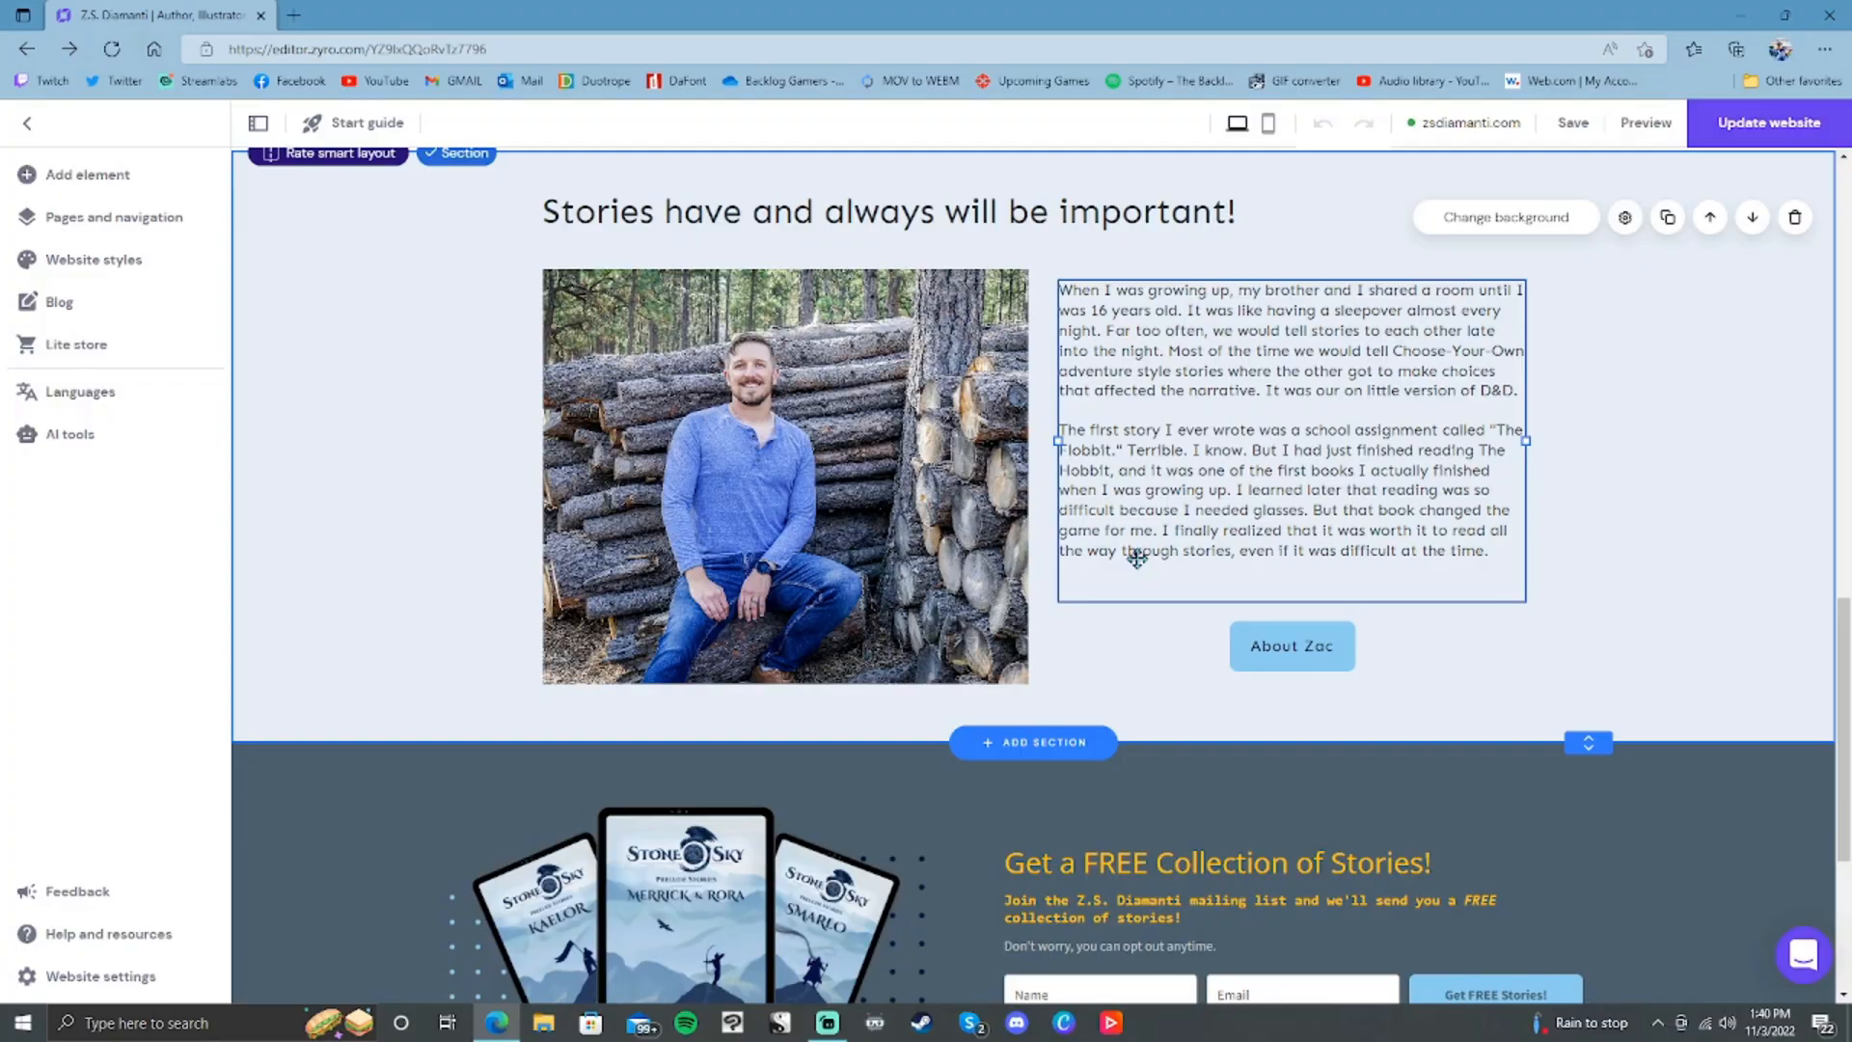
Step: Open the hidden page "The Occurrence at Eagle Mine" from the website's page list
scroll(1438, 599, up, 10)
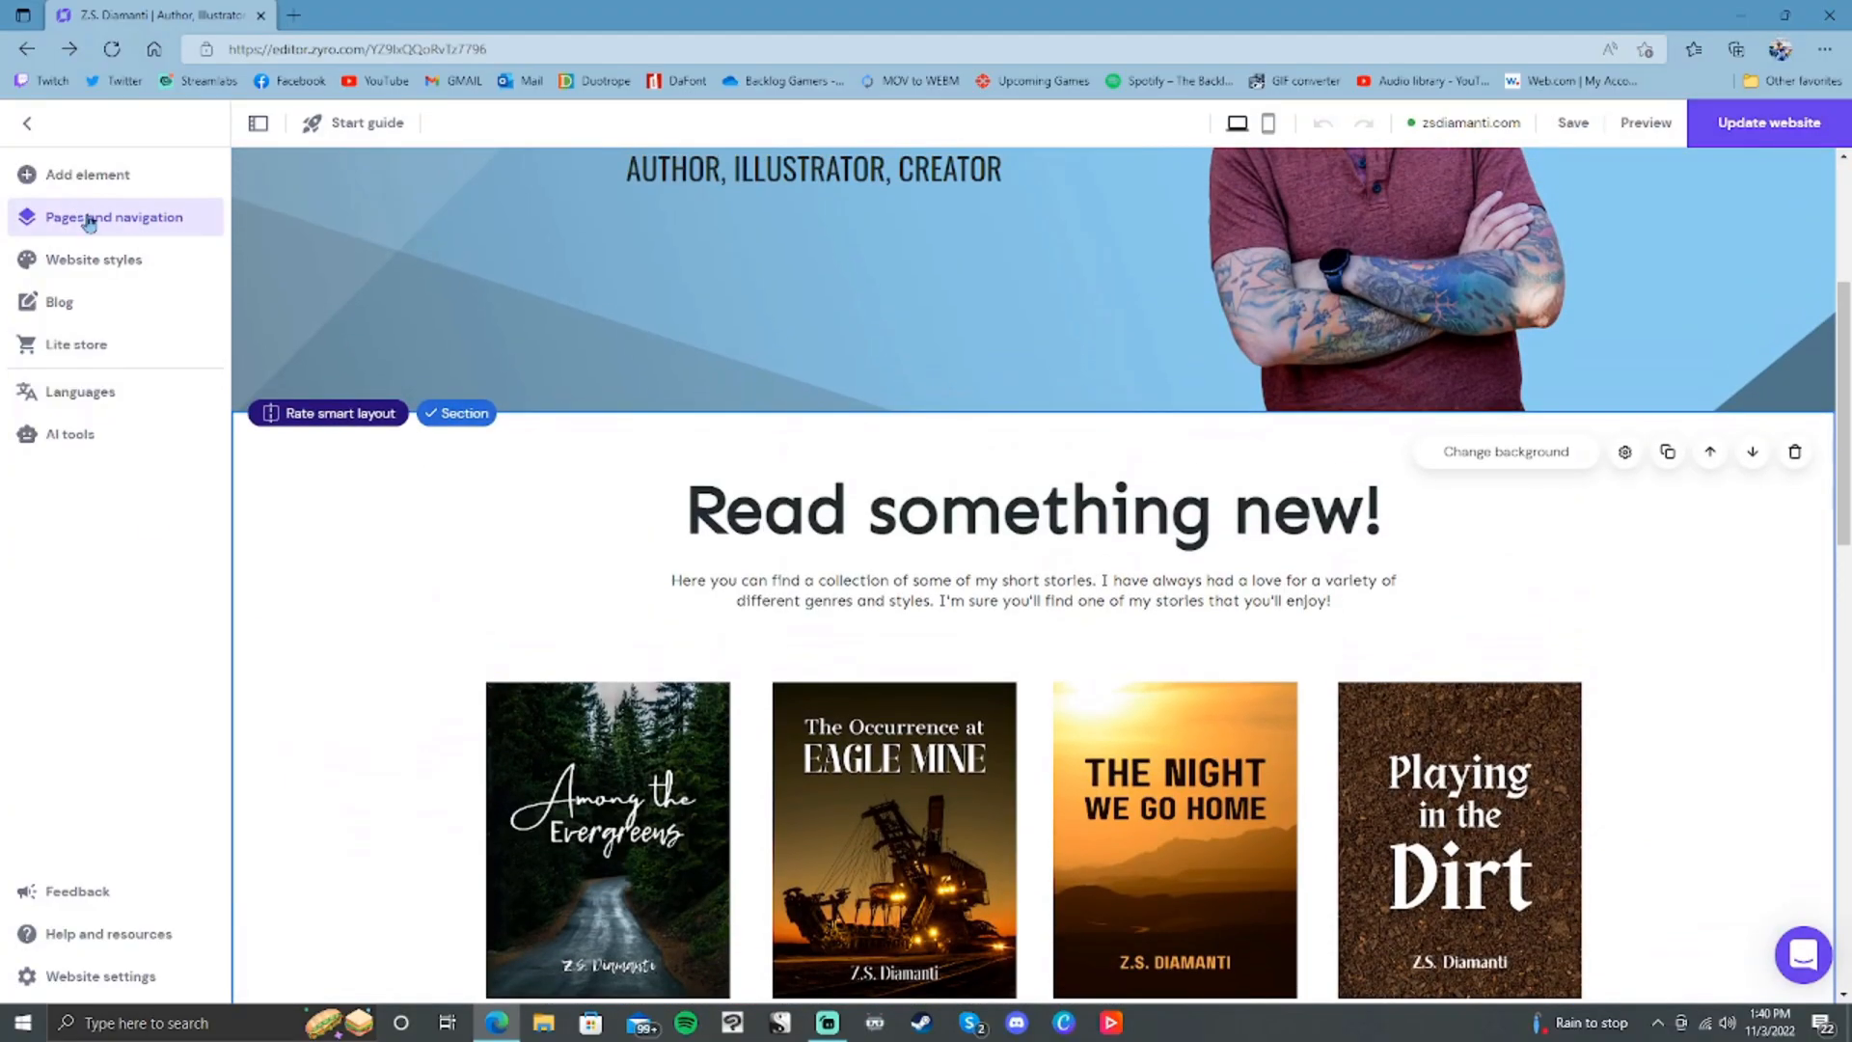
click(88, 223)
scroll(499, 637, down, 5)
click(463, 622)
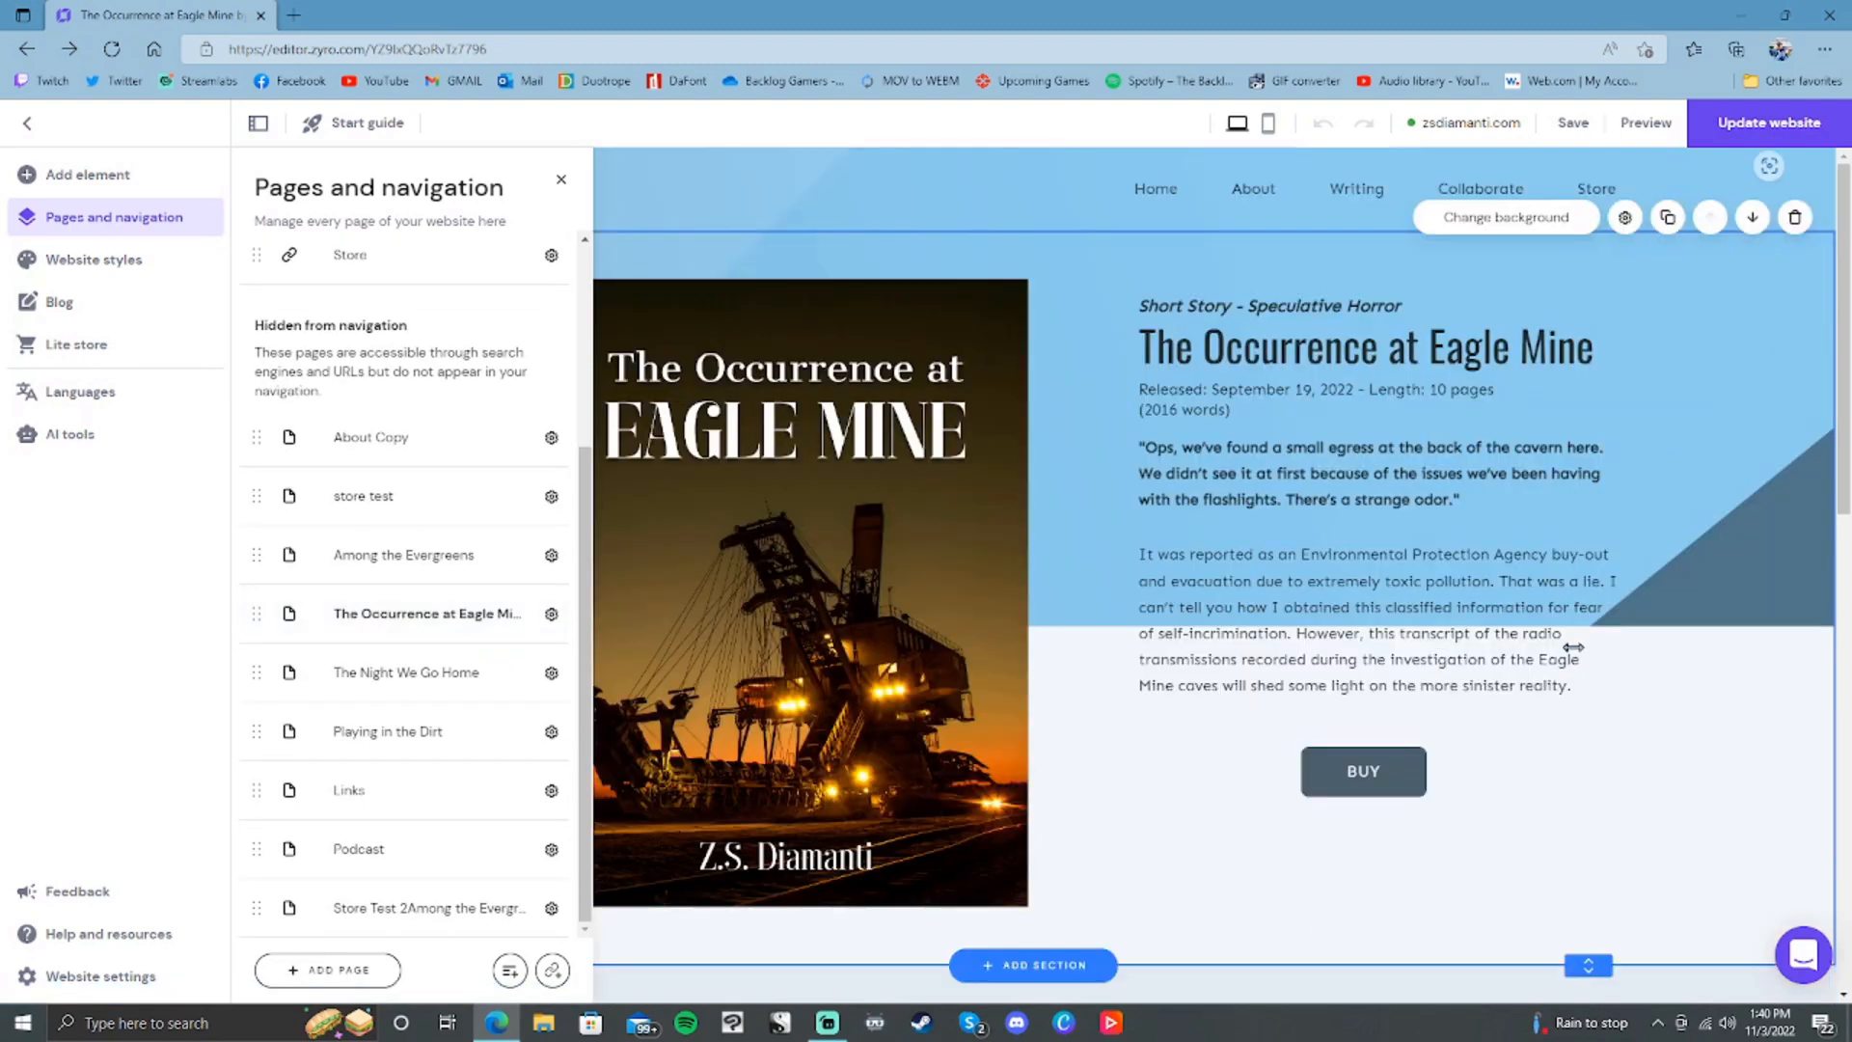
Step: Open the story description for text editing and explore its line height, background color and AI text generator options
click(1315, 530)
right_click(1408, 543)
click(1195, 411)
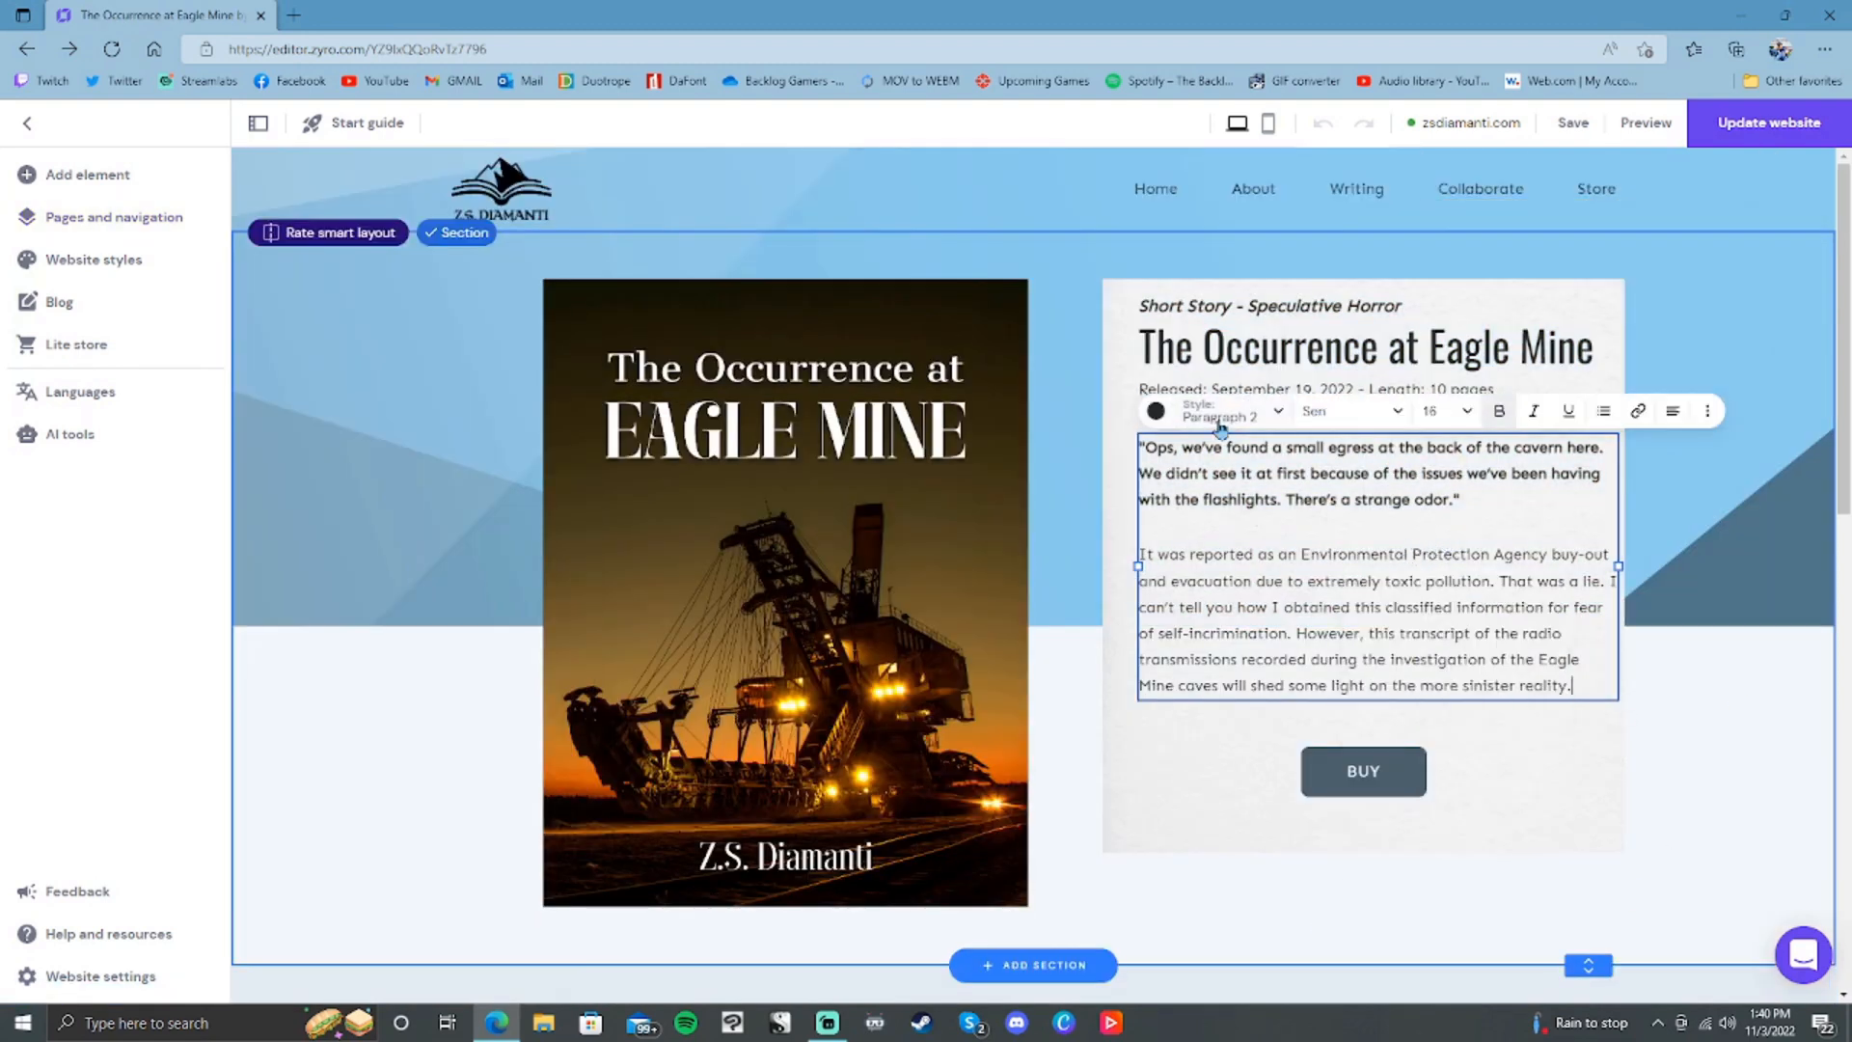
click(1708, 410)
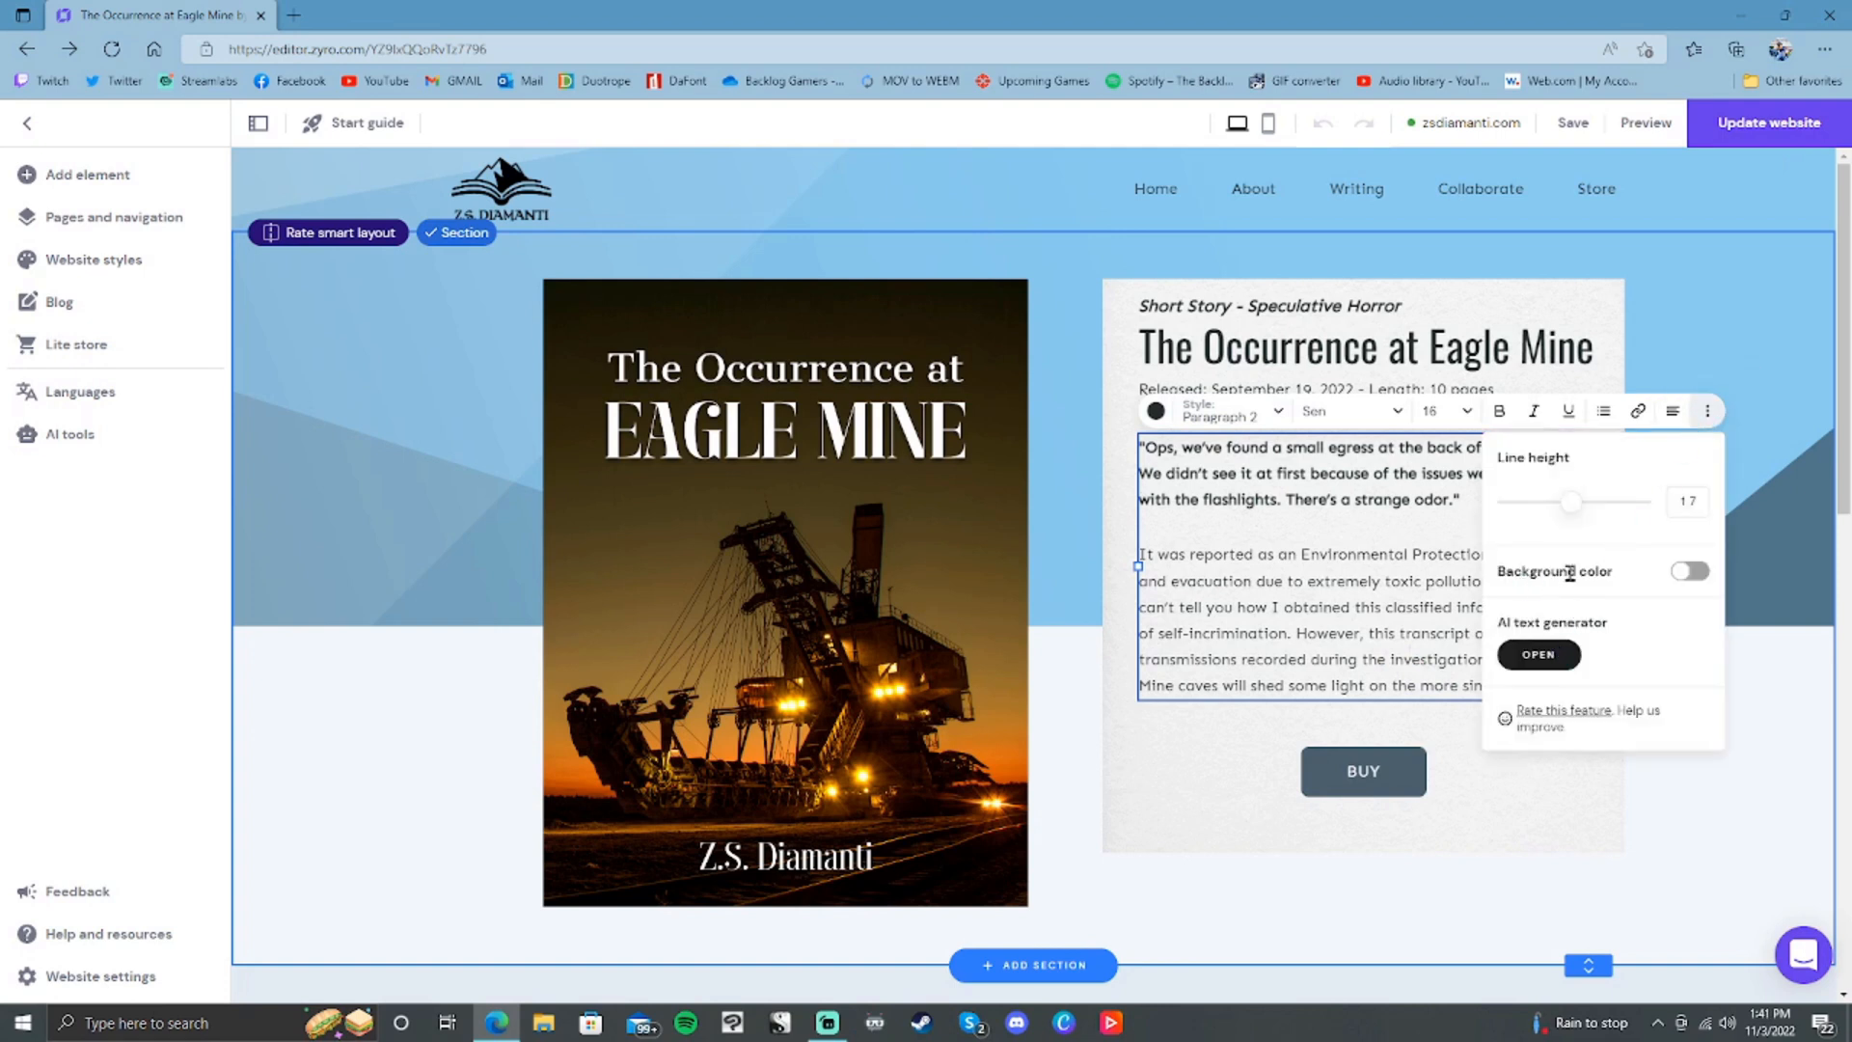
click(1682, 576)
click(1614, 836)
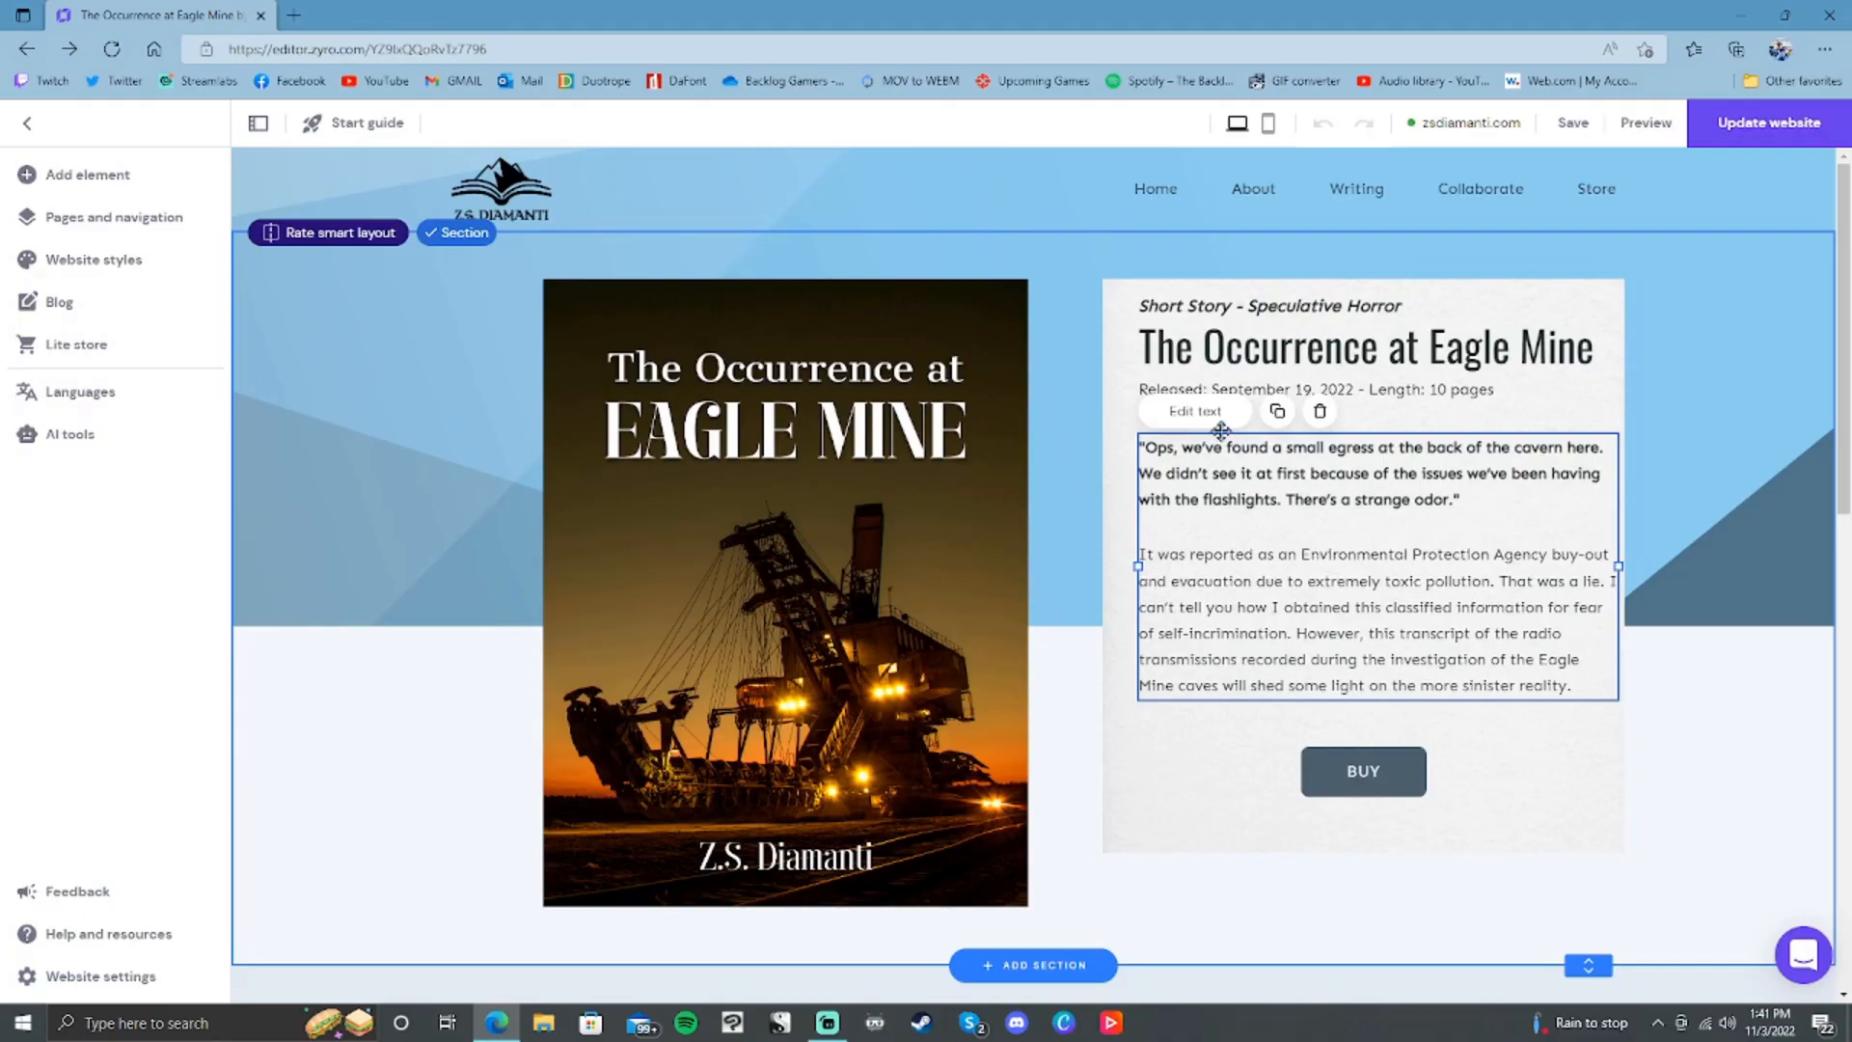
Step: Reopen the description's extra text options, rate the text element as Like and enter the feedback comment "I like this because"
click(1197, 420)
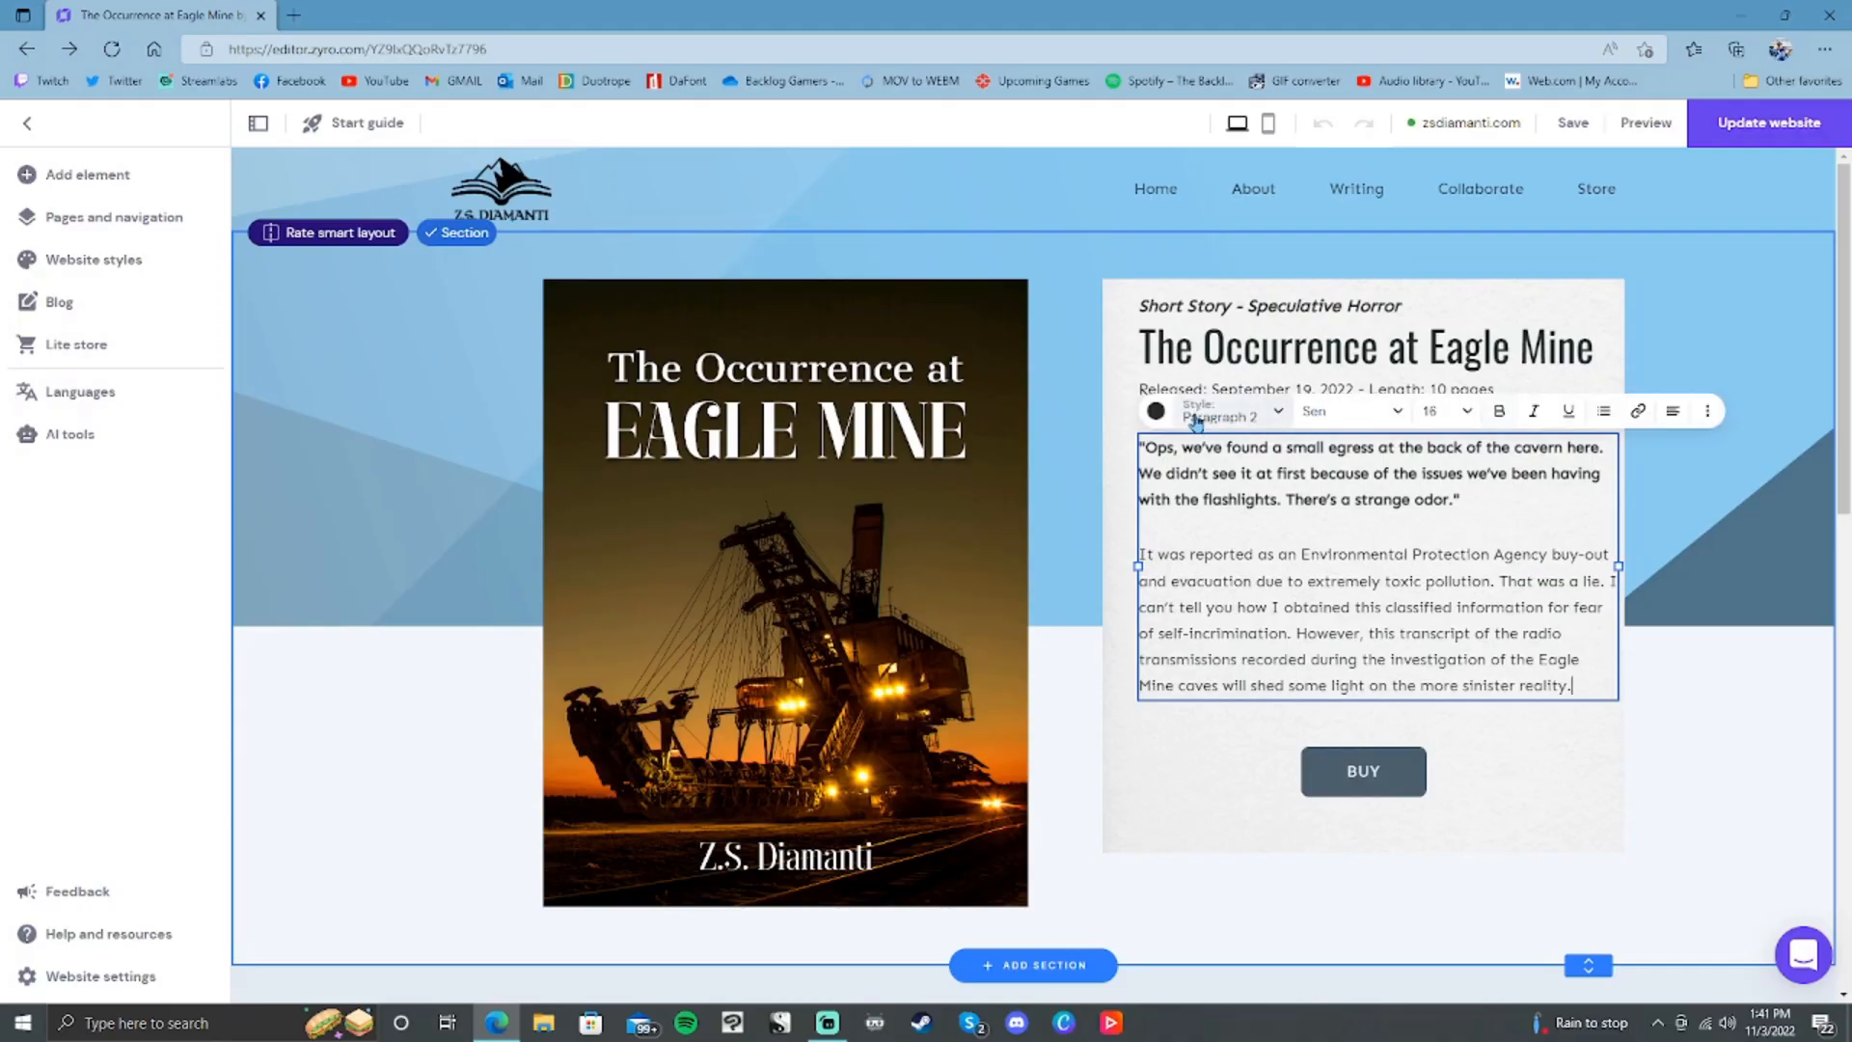
click(1707, 411)
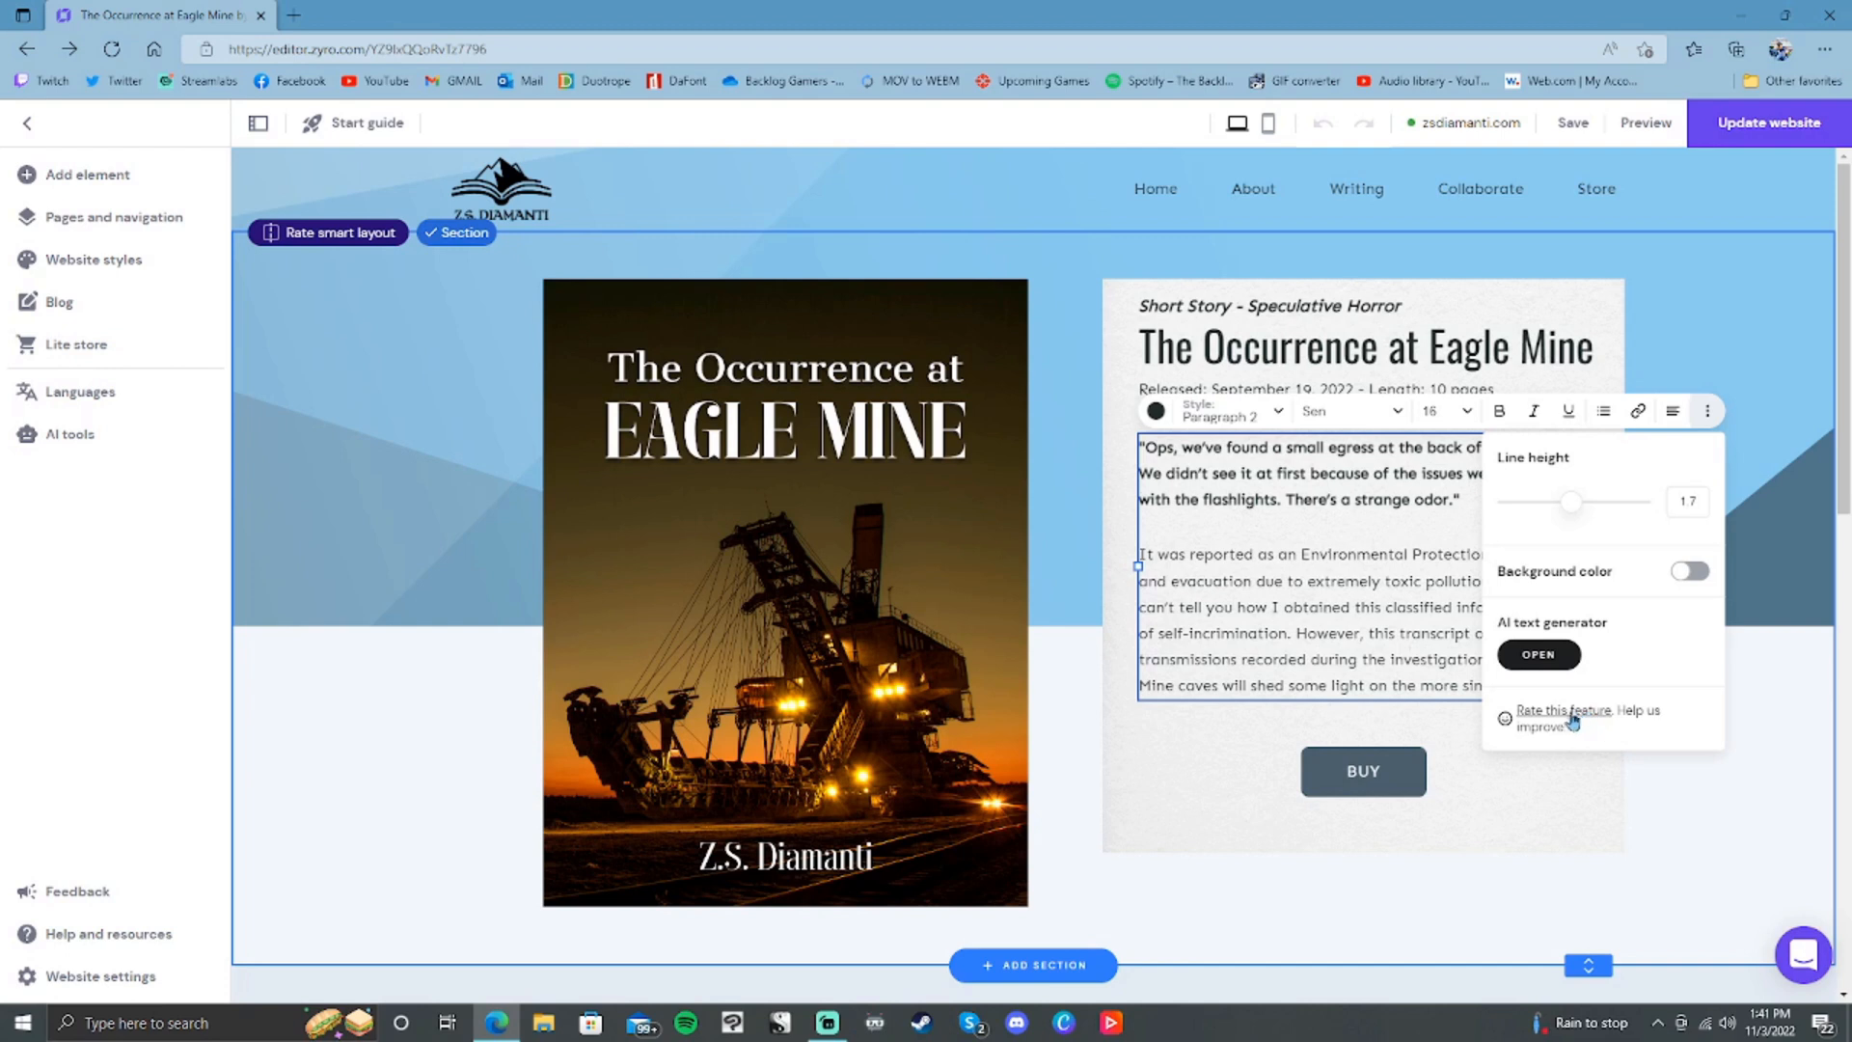
click(1567, 716)
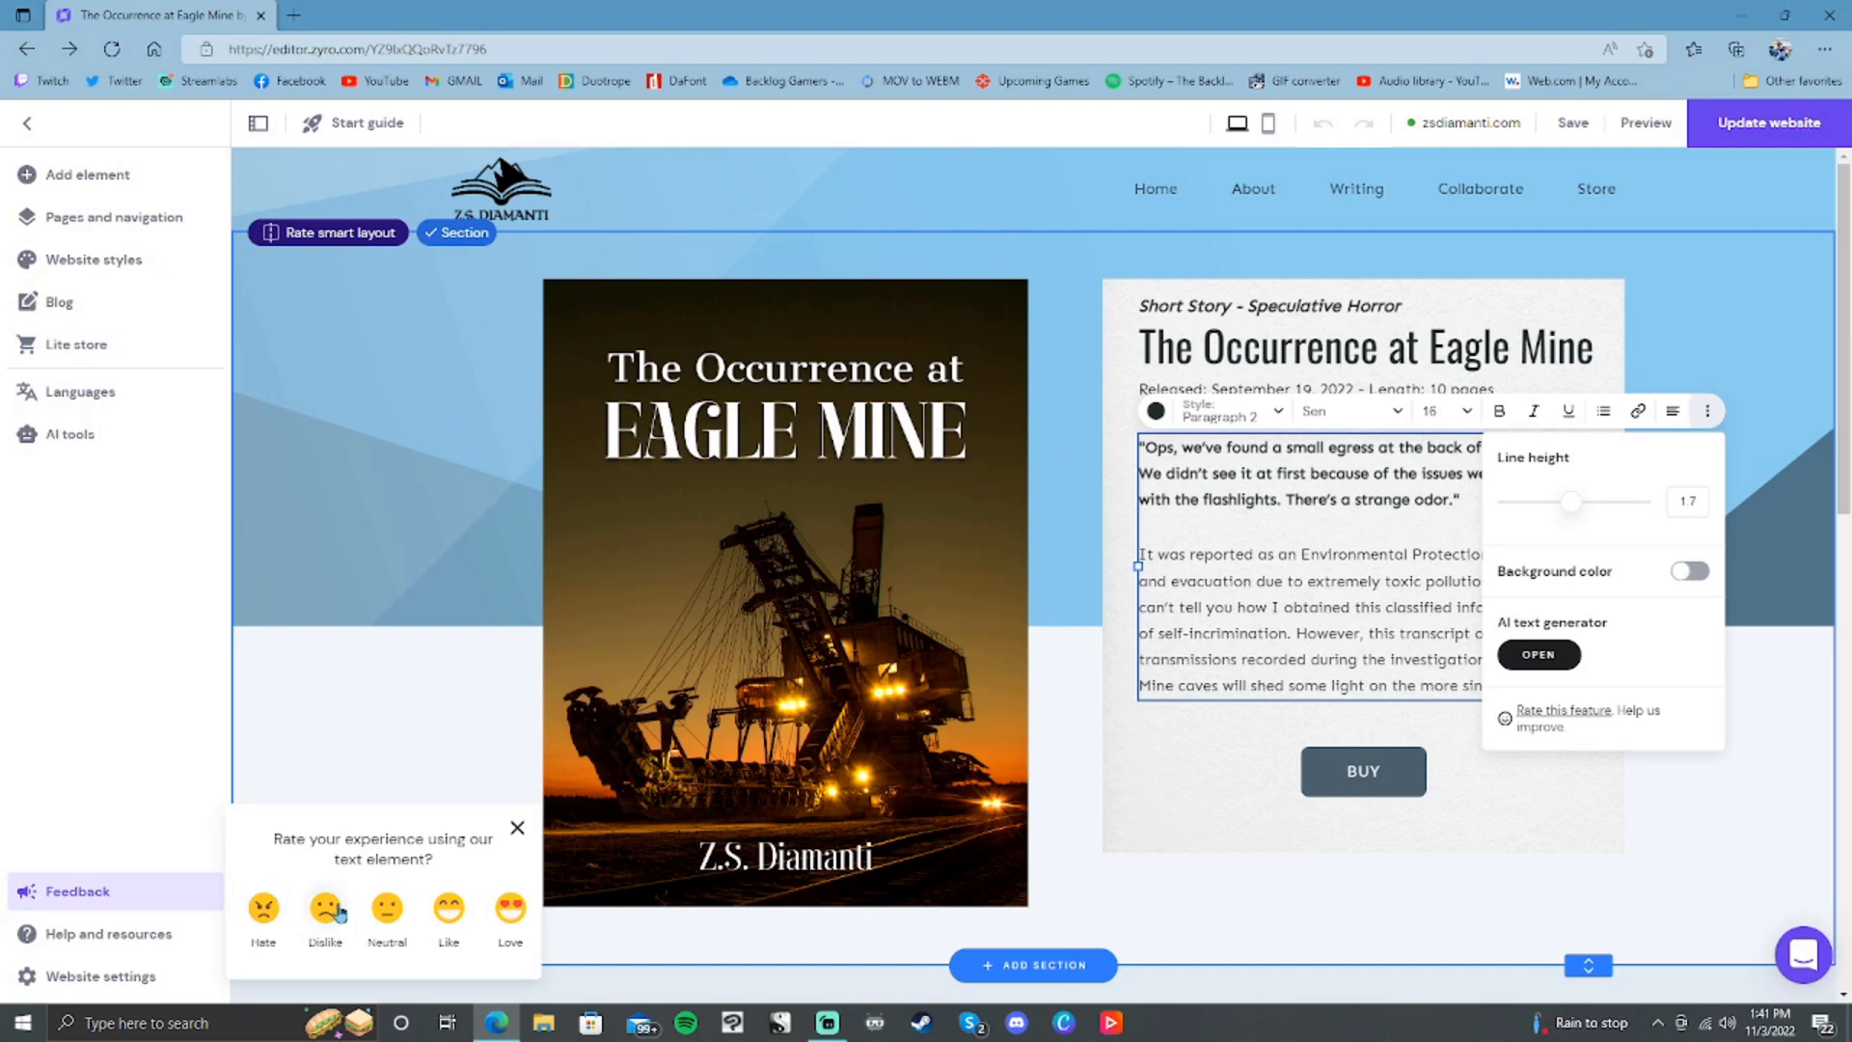
click(448, 912)
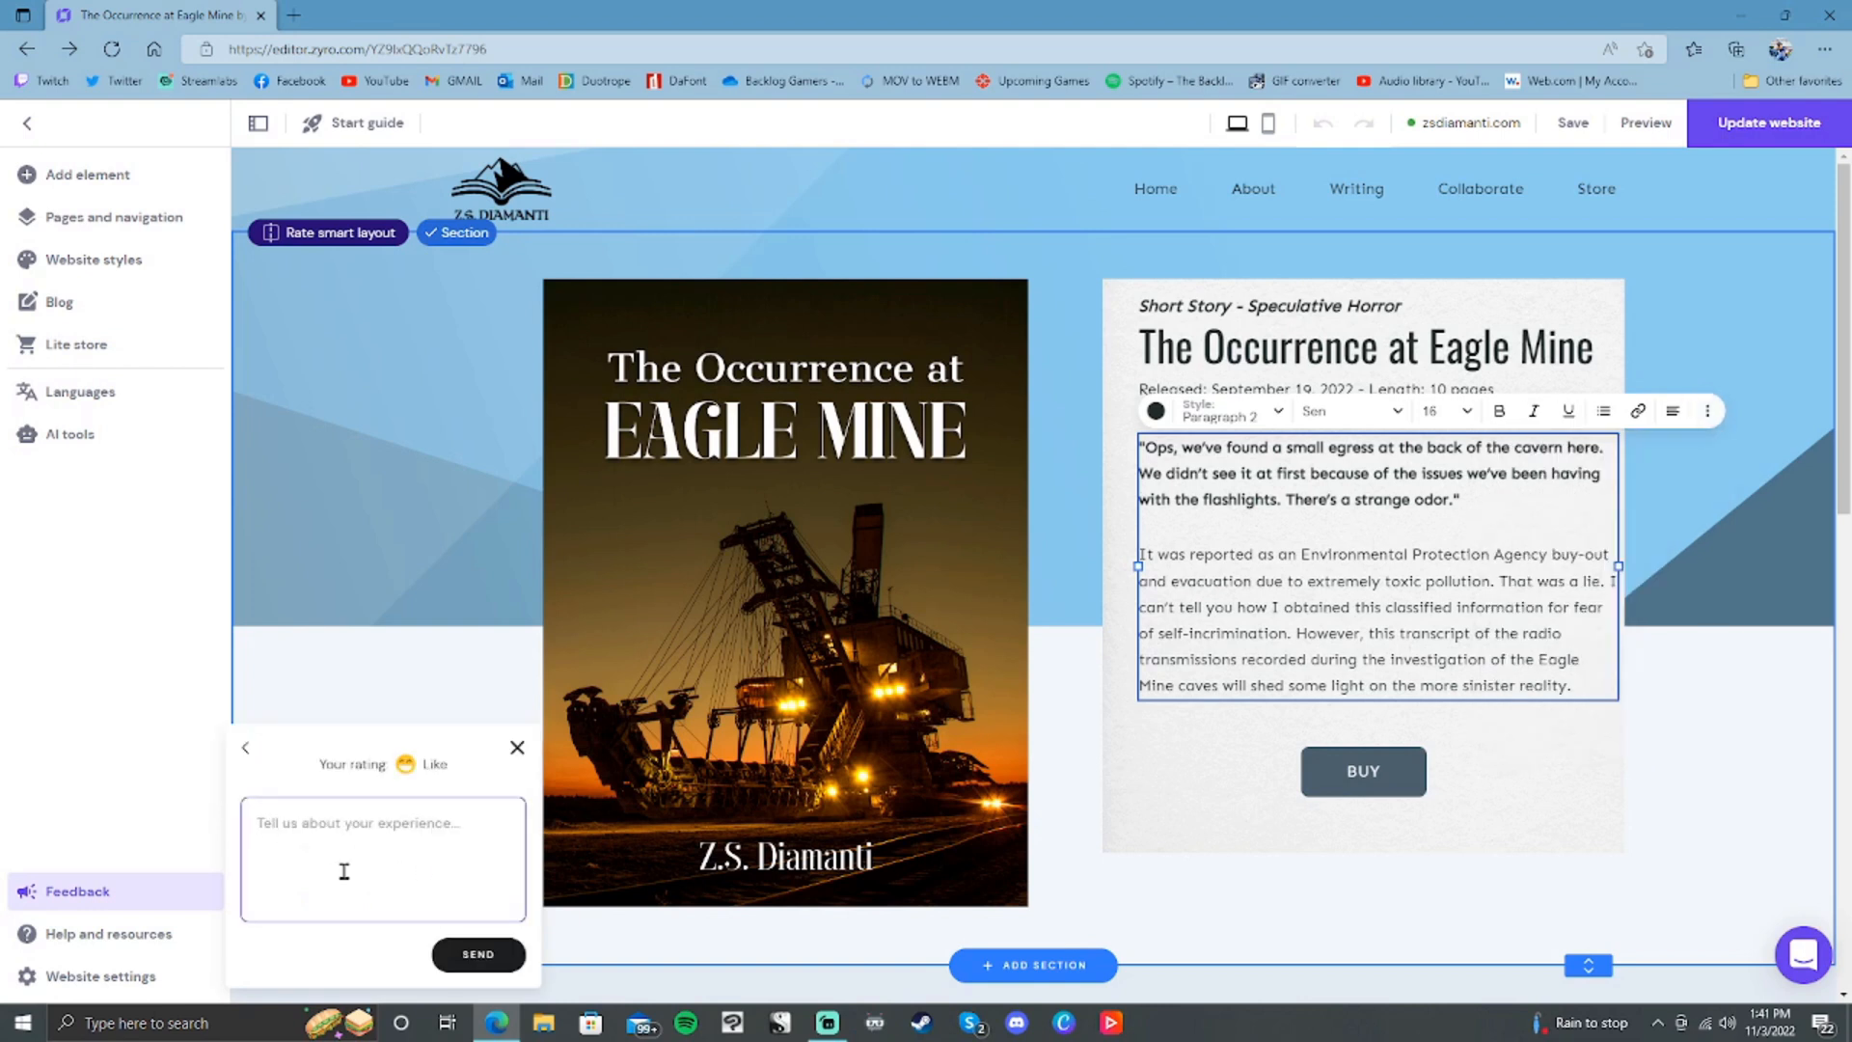
text(I like this)
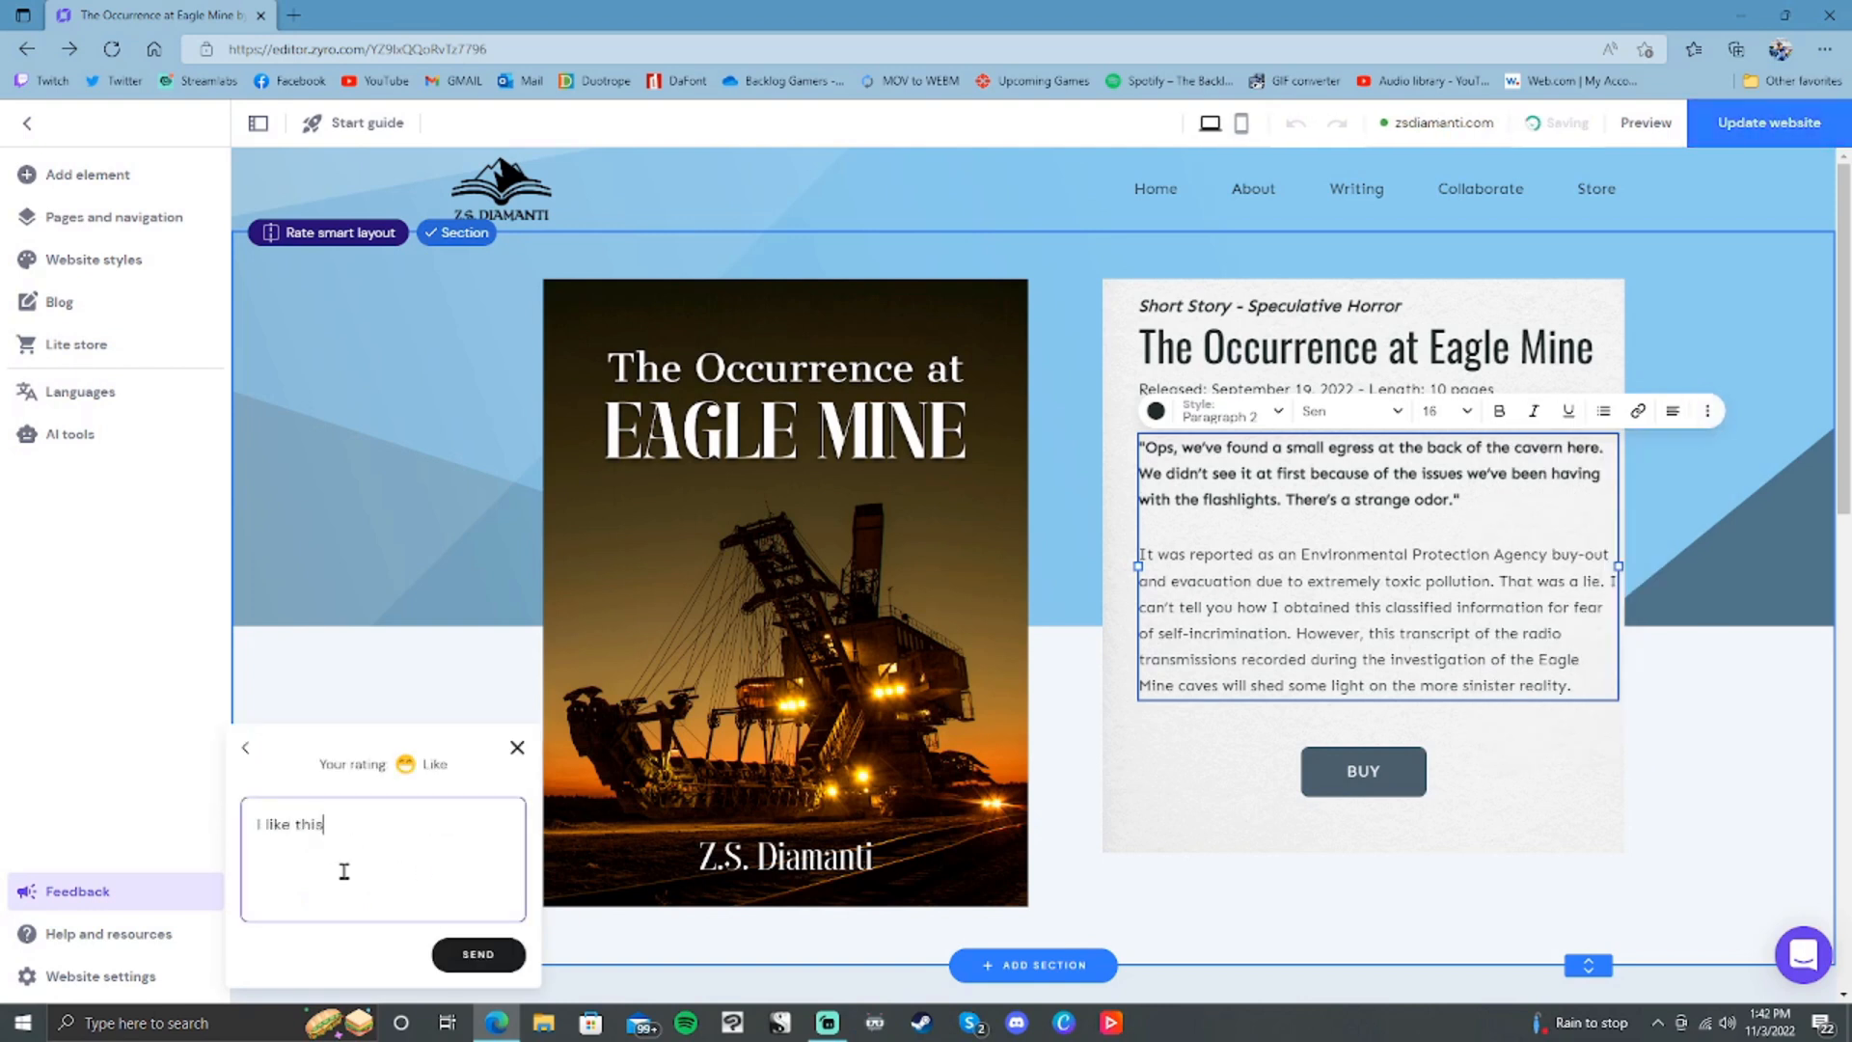
text( be)
key(BackSpace)
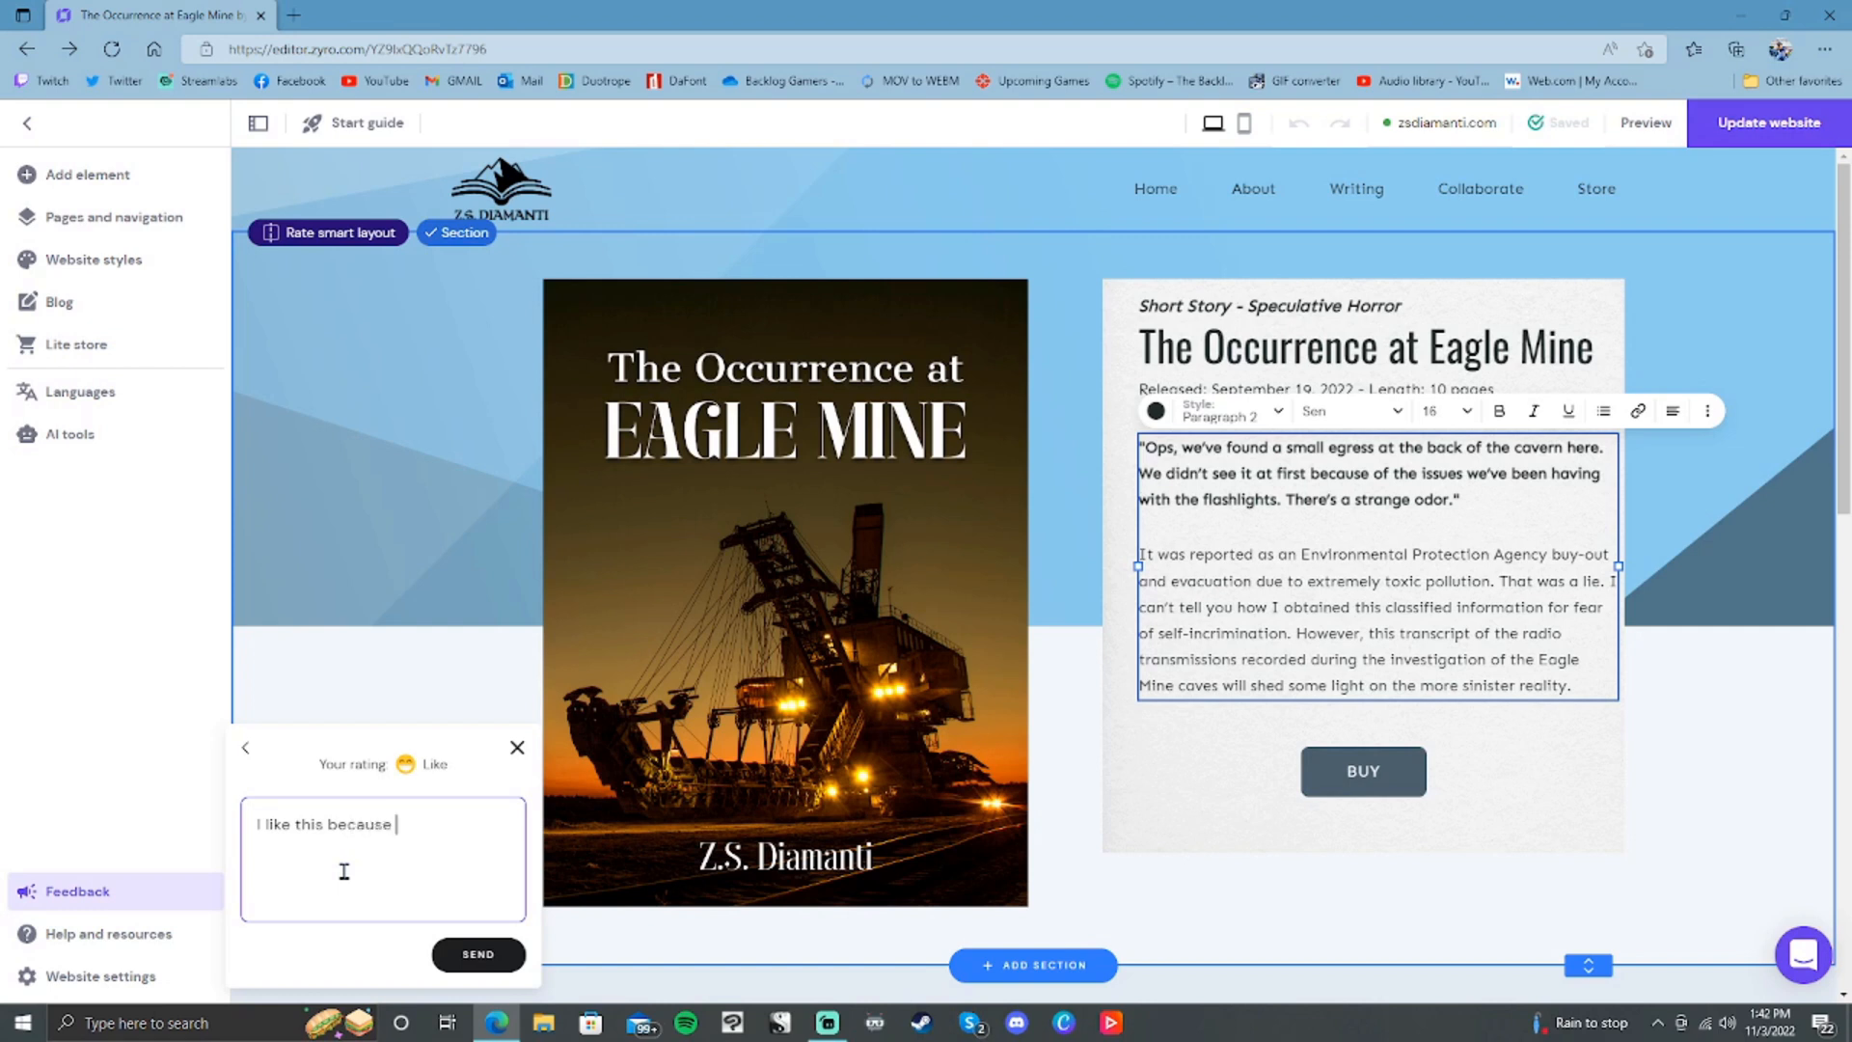